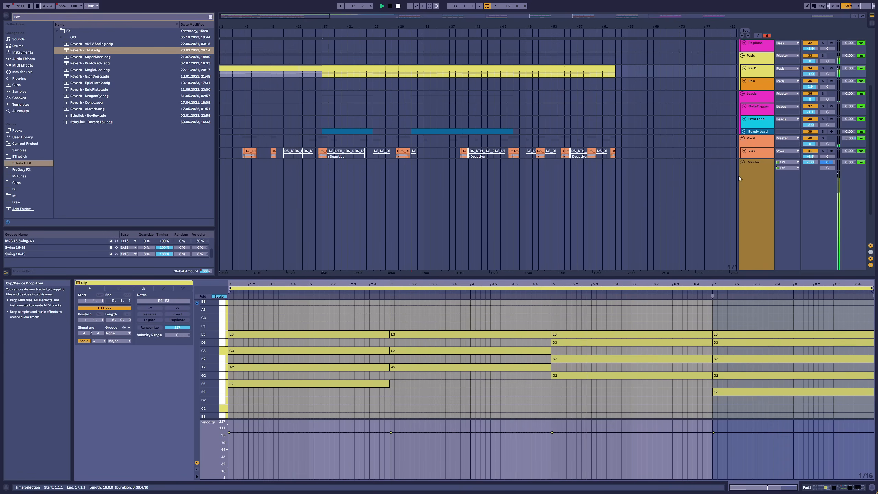
# Step: Examine the Bendy Lead clip's notes and look through the arrangement's tracks down to the Trigger and SFX tracks during playback
pyautogui.hotkey('shift', 'Tab')
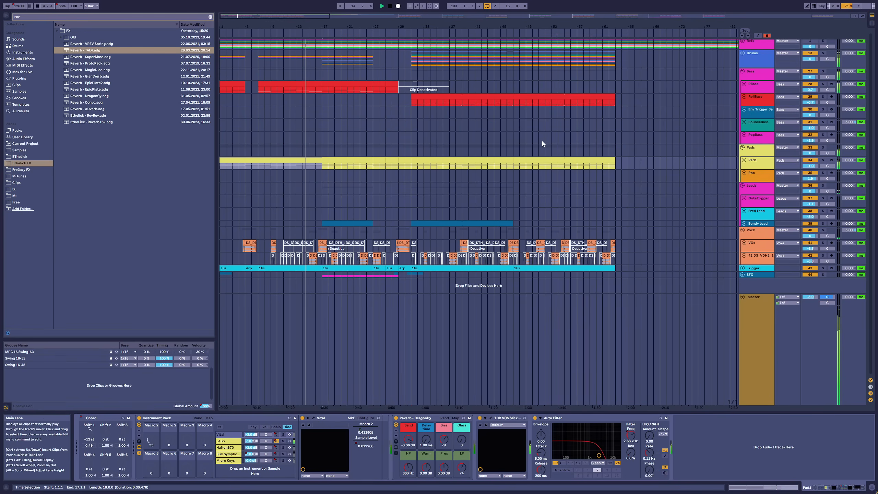
pyautogui.doubleClick(355, 225)
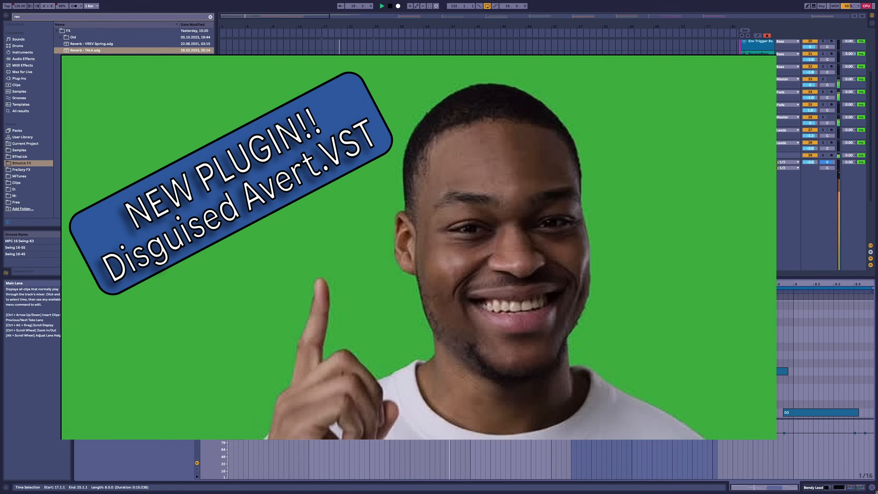
pyautogui.scroll(-2, 381, 208)
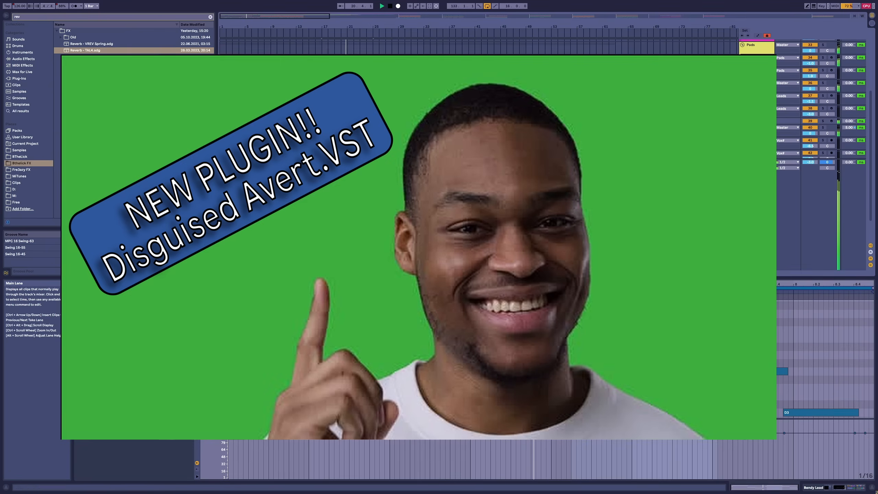
pyautogui.scroll(-3, 449, 353)
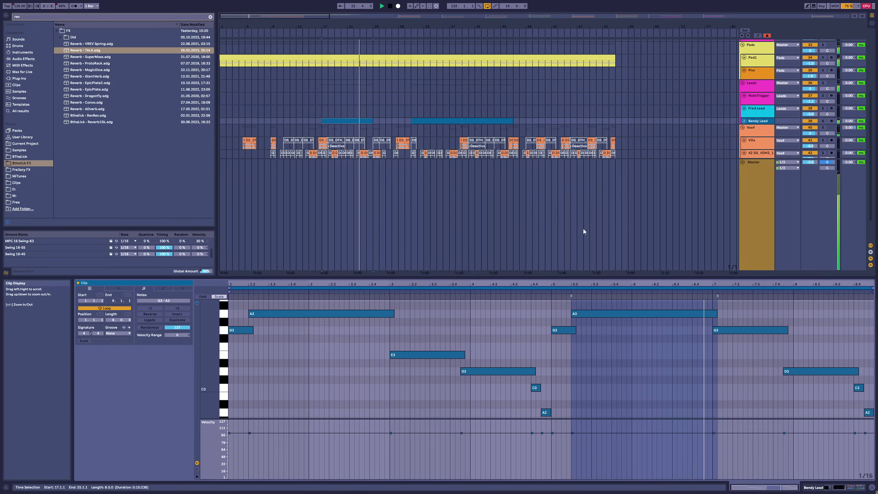
pyautogui.scroll(-1, 584, 231)
pyautogui.moveTo(750, 160); pyautogui.dragTo(750, 259)
pyautogui.scroll(1, 719, 242)
pyautogui.scroll(4, 719, 242)
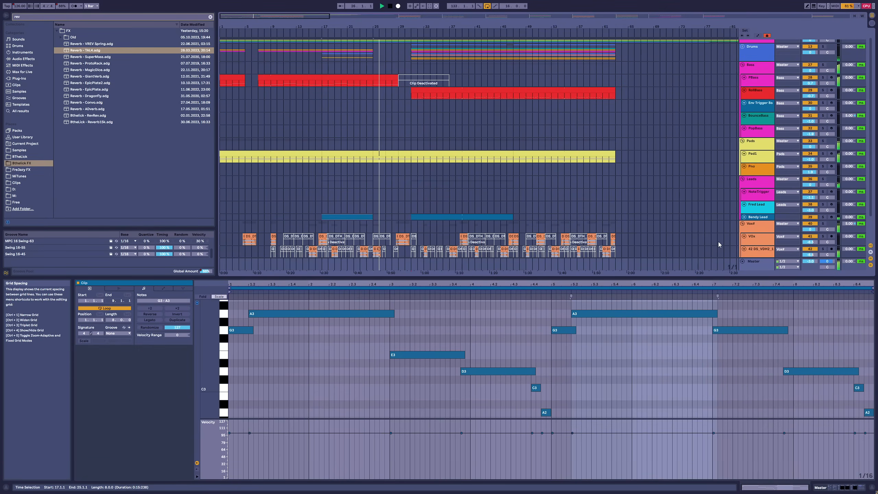
pyautogui.scroll(-2, 718, 241)
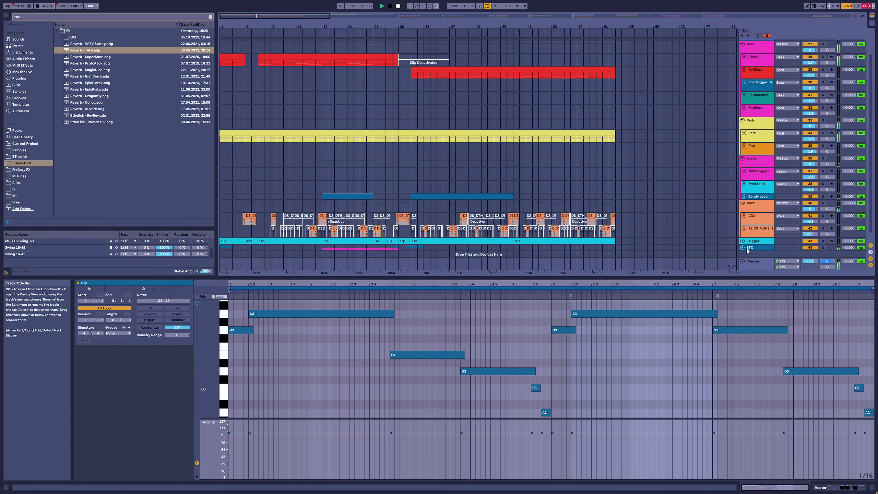
pyautogui.click(755, 208)
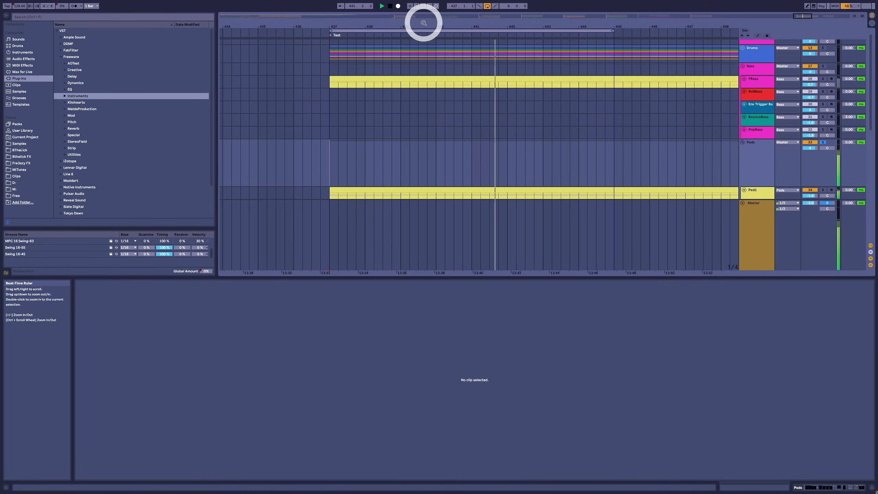
# Step: Try a lower volume on the Pads group and reset it to 0 dB
pyautogui.moveTo(423, 23); pyautogui.dragTo(411, 99)
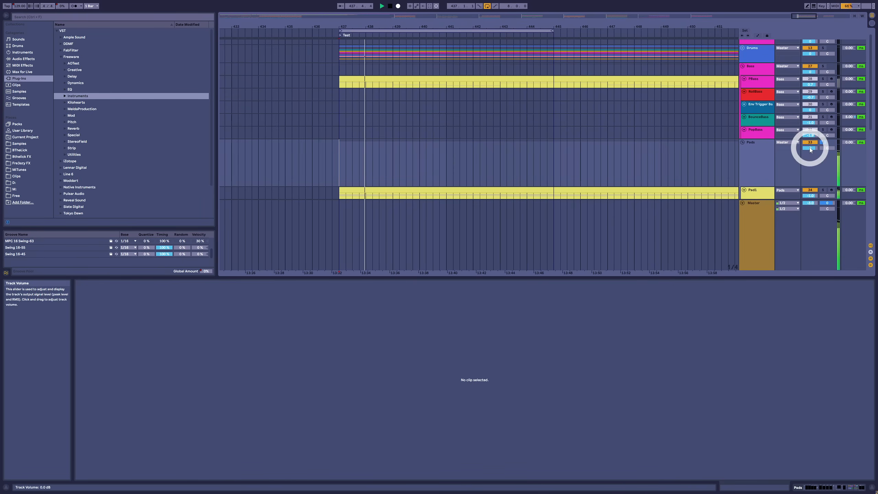
pyautogui.moveTo(809, 147); pyautogui.dragTo(810, 148)
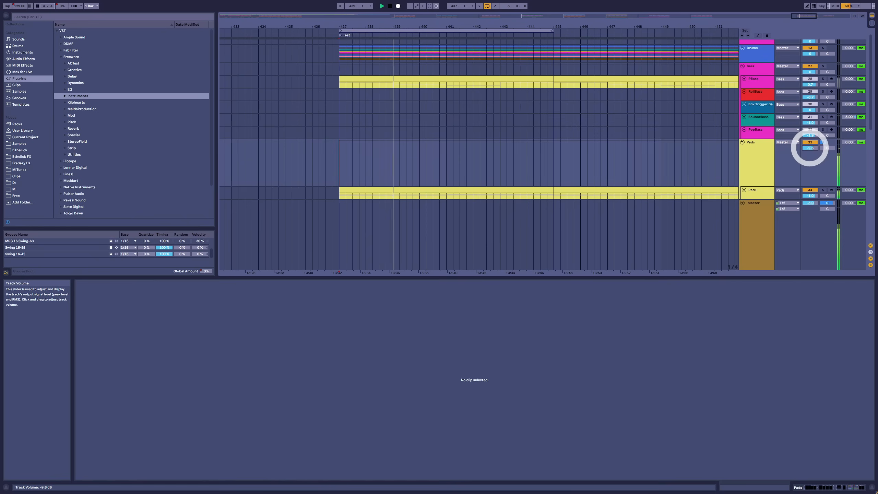
pyautogui.doubleClick(810, 148)
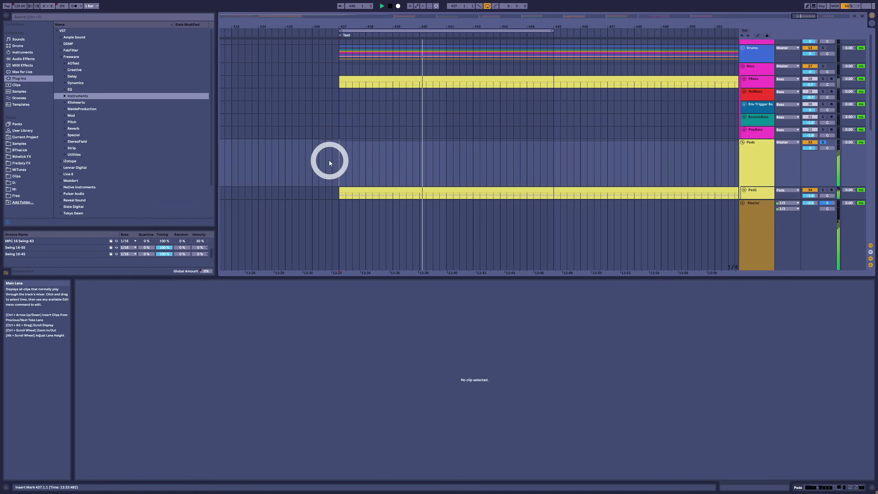
# Step: Show the automation lanes and draw alternating 1/32-note silent steps in the Pads group's track volume across the first beat of bar 437
pyautogui.press('a')
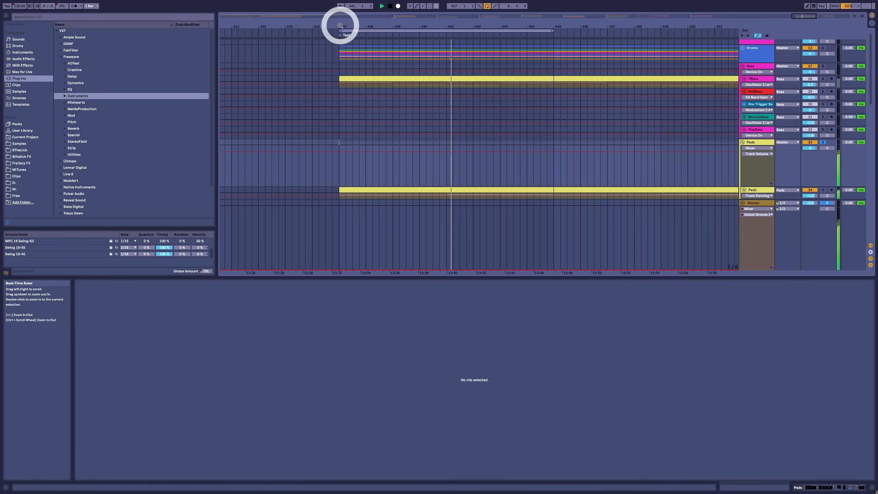
pyautogui.moveTo(341, 24); pyautogui.dragTo(340, 25)
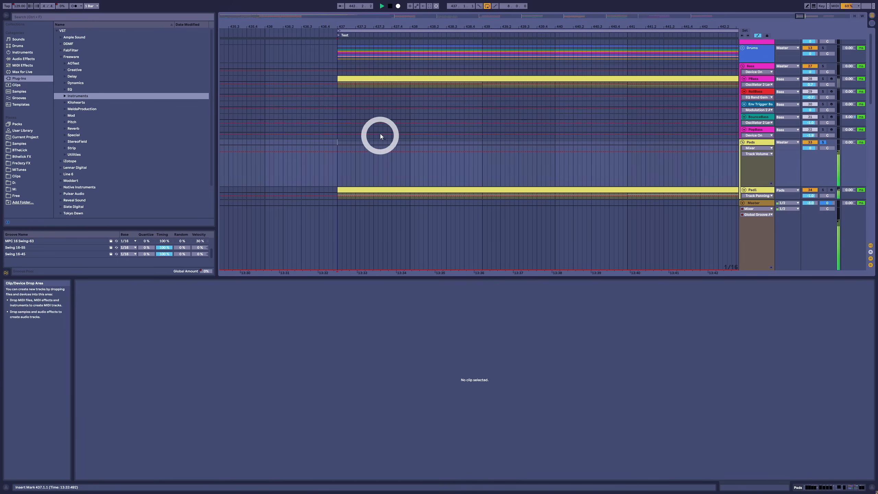
pyautogui.moveTo(355, 23); pyautogui.dragTo(354, 25)
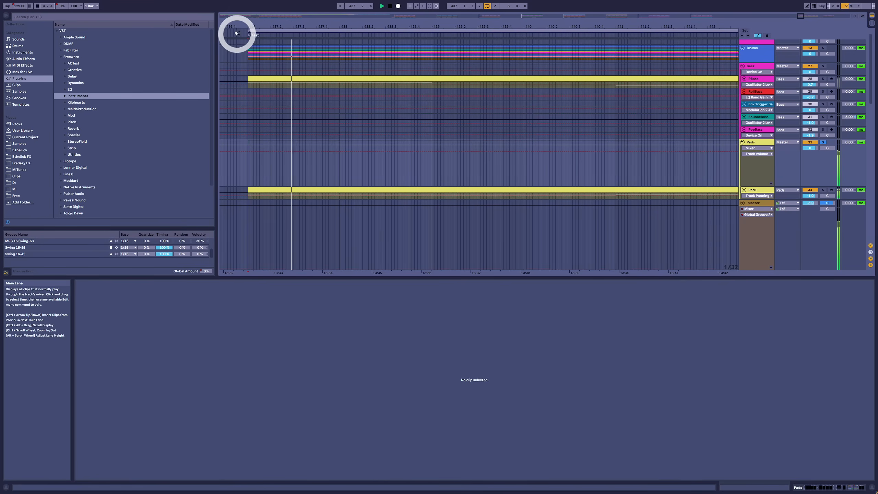
pyautogui.moveTo(254, 26); pyautogui.dragTo(254, 28)
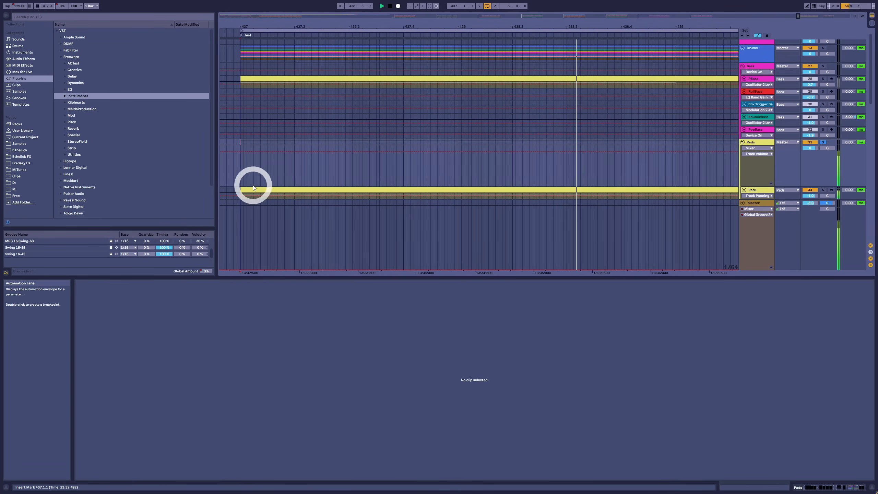
pyautogui.press('b')
pyautogui.click(248, 187)
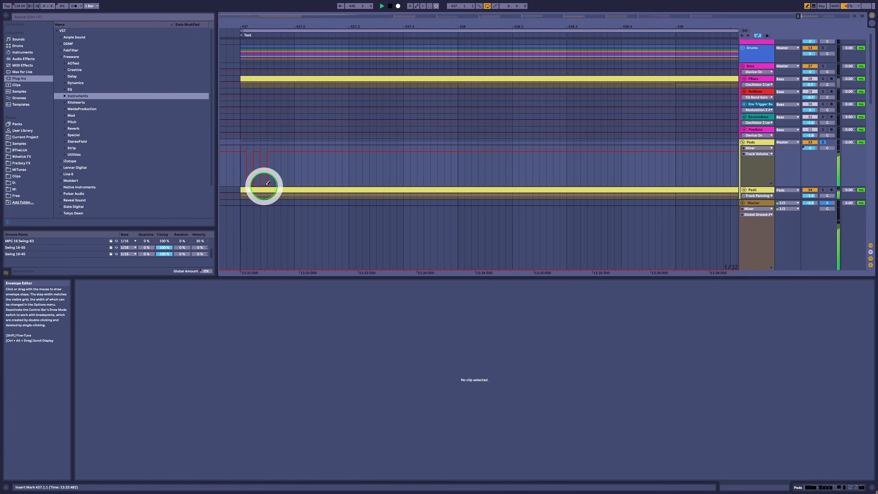
pyautogui.press('b')
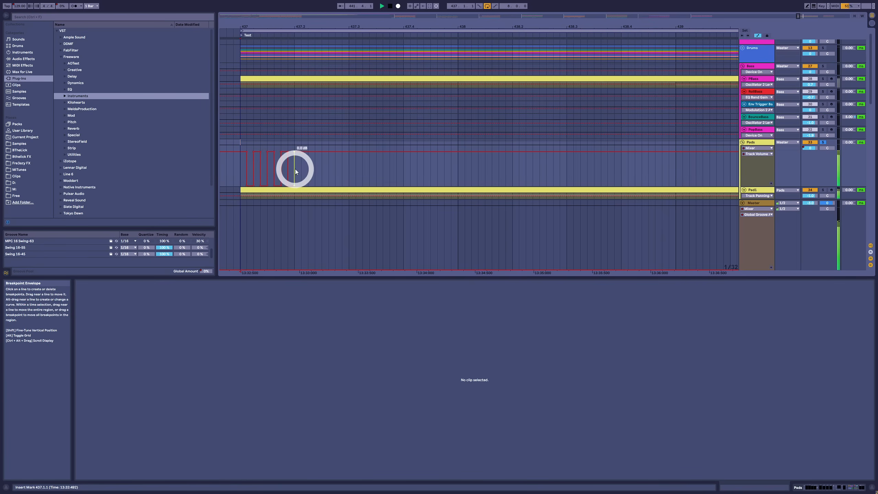
# Step: Select the one-beat volume gate pattern on the Pads group and duplicate it repeatedly up to 442.2.1
pyautogui.moveTo(292, 172); pyautogui.dragTo(244, 172)
pyautogui.hotkey('ctrl', 'd')
pyautogui.hotkey('ctrl', 'd')
pyautogui.hotkey('ctrl', 'd')
pyautogui.hotkey('ctrl', 'd')
pyautogui.hotkey('ctrl', 'd')
pyautogui.hotkey('ctrl', 'd')
pyautogui.hotkey('ctrl', 'd')
pyautogui.hotkey('ctrl', 'd')
pyautogui.hotkey('ctrl', 'd')
pyautogui.hotkey('ctrl', 'd')
pyautogui.hotkey('ctrl', 'd')
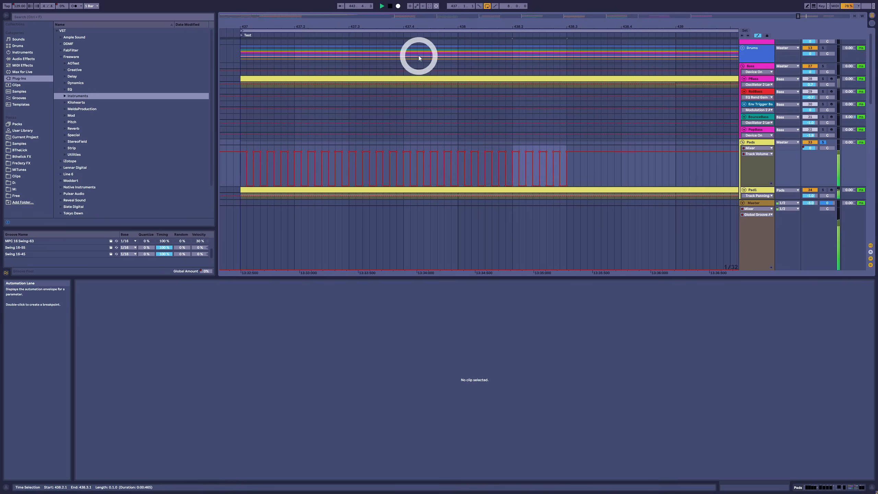
pyautogui.hotkey('ctrl', 'd')
pyautogui.hotkey('ctrl', 'd')
pyautogui.hotkey('ctrl', 'd')
pyautogui.hotkey('ctrl', 'd')
pyautogui.hotkey('ctrl', 'd')
pyautogui.hotkey('ctrl', 'd')
pyautogui.hotkey('ctrl', 'd')
pyautogui.hotkey('ctrl', 'd')
pyautogui.hotkey('ctrl', 'd')
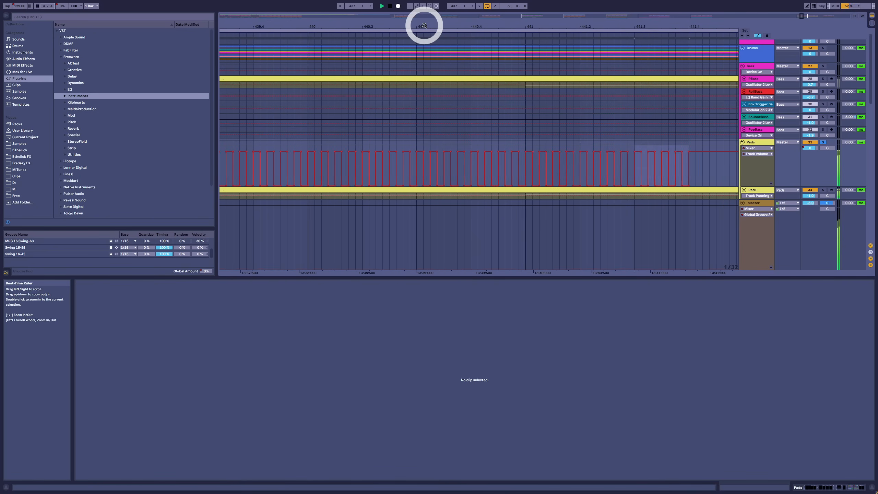
pyautogui.moveTo(425, 29); pyautogui.dragTo(424, 25)
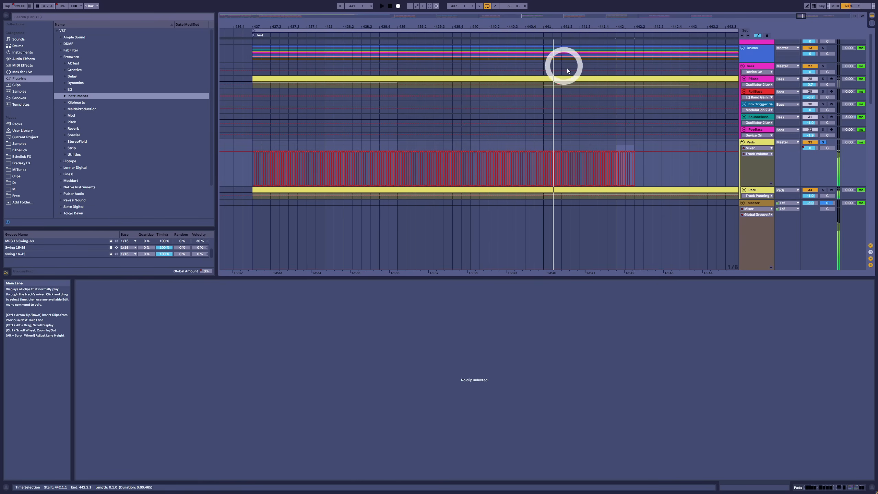
# Step: Undo the duplicated and drawn volume gate automation on the Pads group
pyautogui.hotkey('ctrl', 'z')
pyautogui.hotkey('ctrl', 'z')
pyautogui.hotkey('ctrl', 'z')
pyautogui.hotkey('ctrl', 'z')
pyautogui.hotkey('ctrl', 'z')
pyautogui.hotkey('ctrl', 'z')
pyautogui.hotkey('ctrl', 'z')
pyautogui.hotkey('ctrl', 'z')
pyautogui.hotkey('ctrl', 'z')
pyautogui.hotkey('ctrl', 'z')
pyautogui.hotkey('ctrl', 'z')
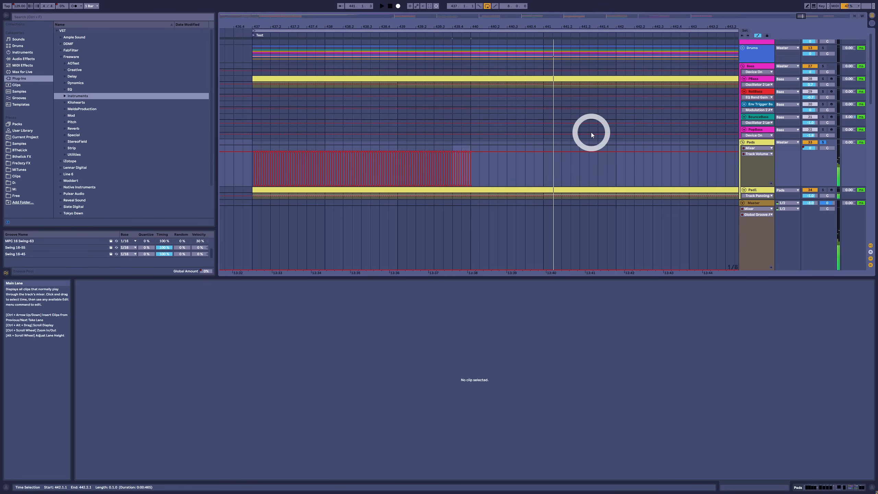
pyautogui.hotkey('ctrl', 'z')
pyautogui.hotkey('ctrl', 'z')
pyautogui.hotkey('ctrl', 'z')
pyautogui.hotkey('ctrl', 'z')
pyautogui.hotkey('ctrl', 'z')
pyautogui.hotkey('ctrl', 'z')
pyautogui.hotkey('ctrl', 'z')
pyautogui.hotkey('ctrl', 'z')
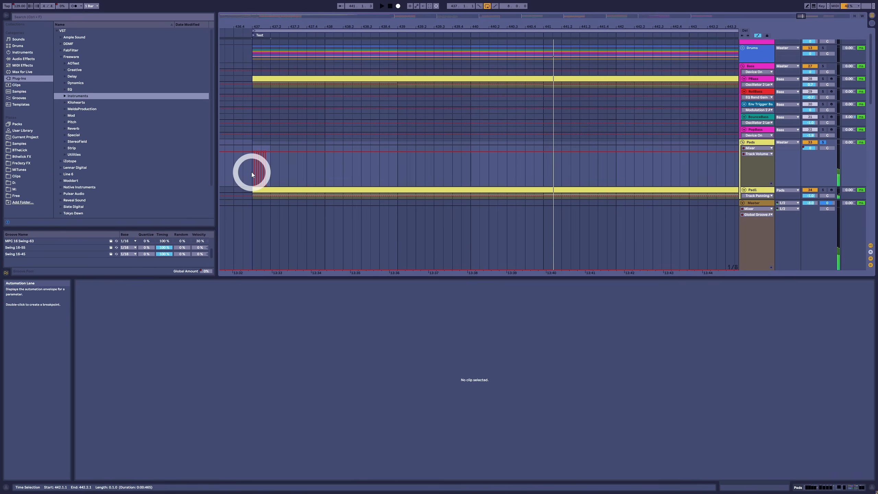
pyautogui.click(251, 171)
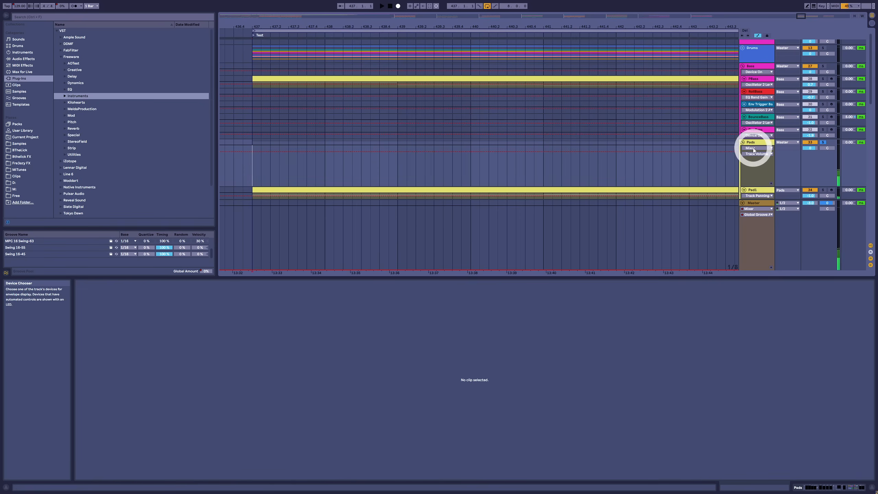
# Step: Turn off solo on the Pads group and display its device chain
pyautogui.click(743, 143)
pyautogui.click(822, 142)
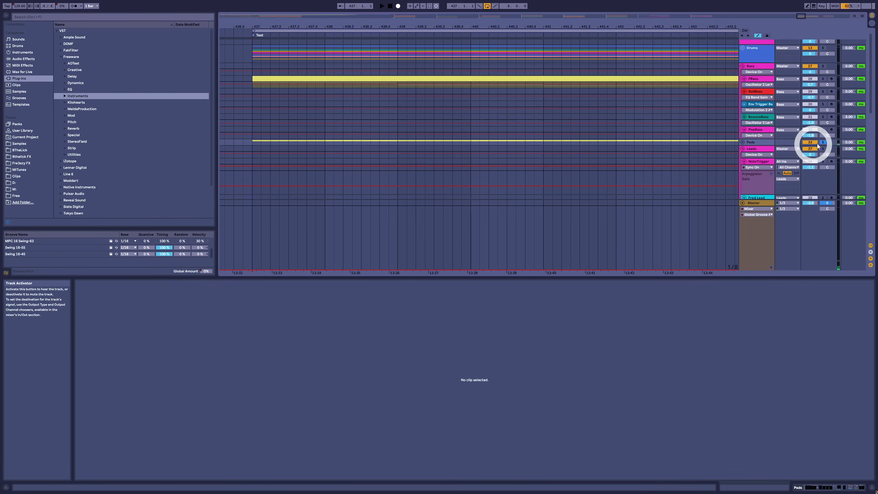
pyautogui.click(759, 145)
pyautogui.click(744, 143)
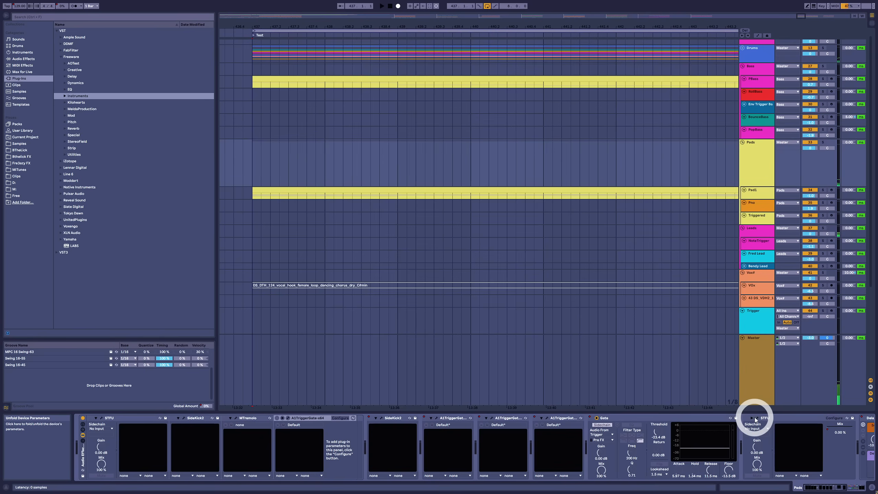
# Step: Open the last STFU device in the Pads chain and watch its volume envelope during playback
pyautogui.click(756, 418)
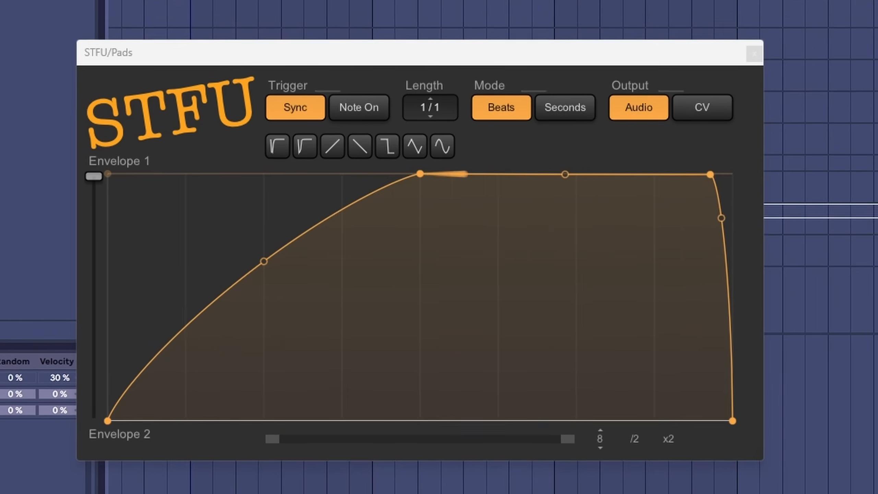
pyautogui.press('space')
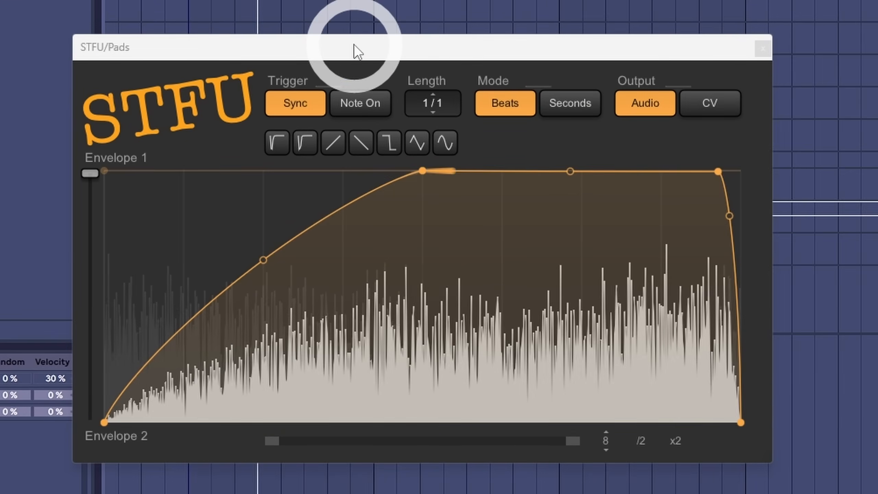
pyautogui.click(336, 130)
pyautogui.moveTo(471, 43); pyautogui.dragTo(526, 61)
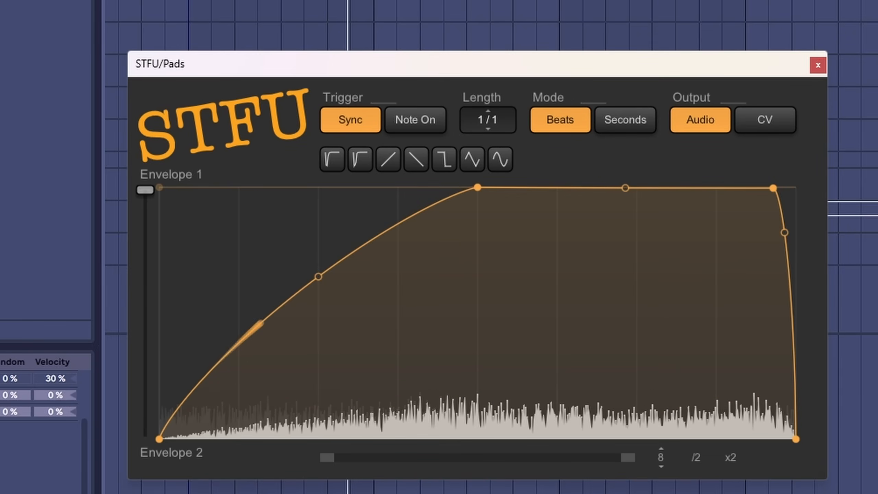
pyautogui.click(560, 101)
pyautogui.moveTo(553, 66); pyautogui.dragTo(551, 68)
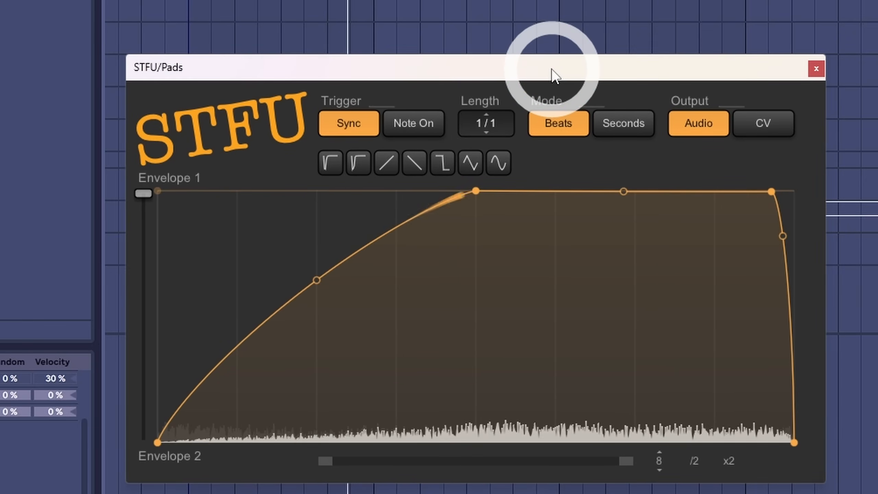
pyautogui.click(751, 263)
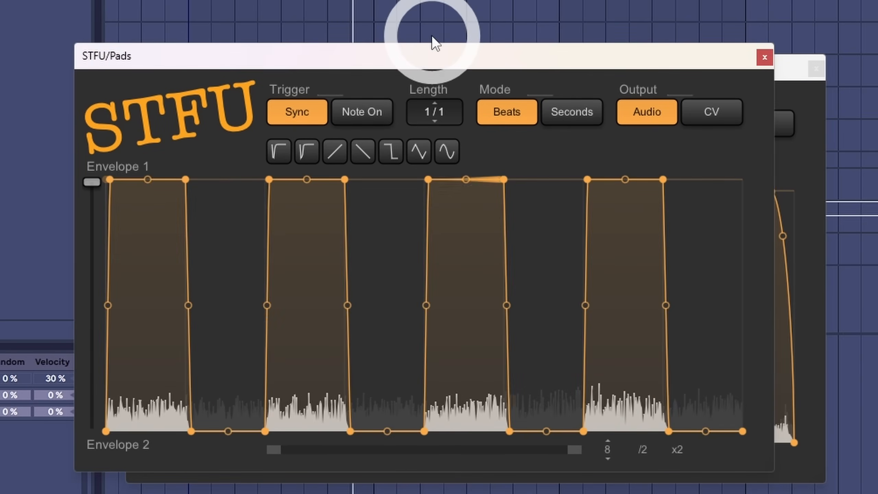
# Step: Play the Pads through the first STFU device's square gate envelope, close its window and deactivate the device
pyautogui.moveTo(434, 57); pyautogui.dragTo(483, 69)
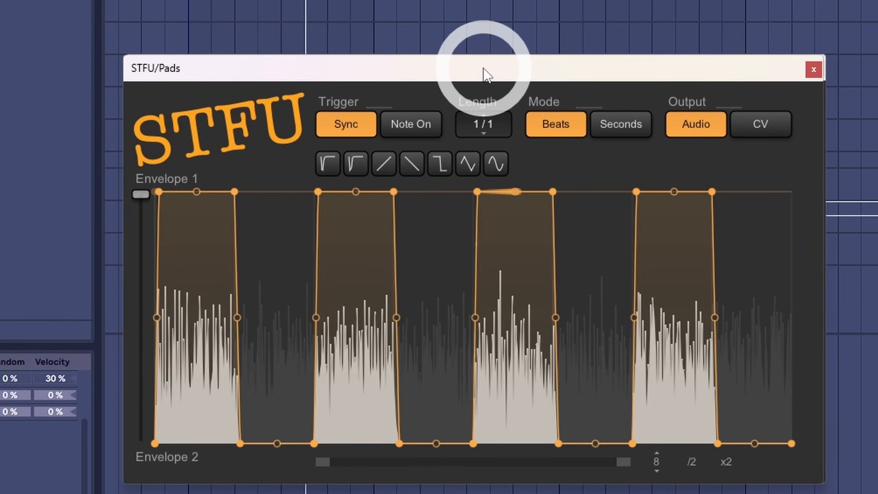
pyautogui.moveTo(141, 194); pyautogui.dragTo(726, 27)
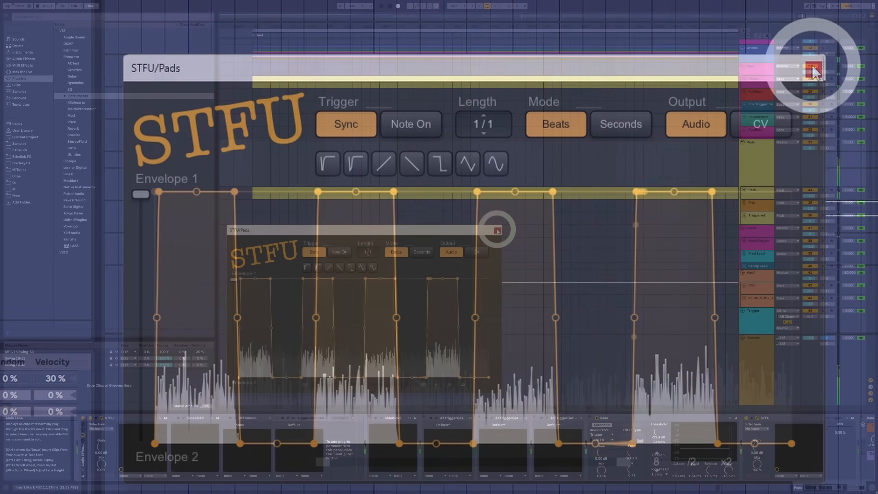
pyautogui.click(495, 231)
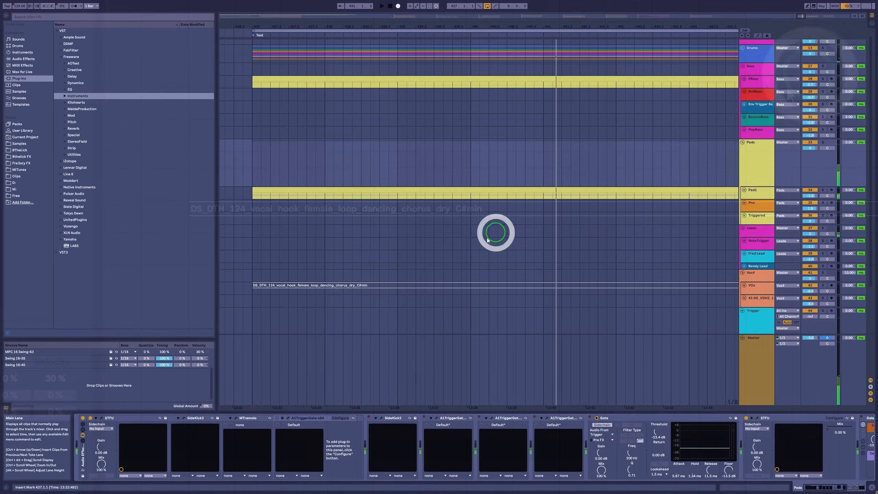
pyautogui.click(91, 418)
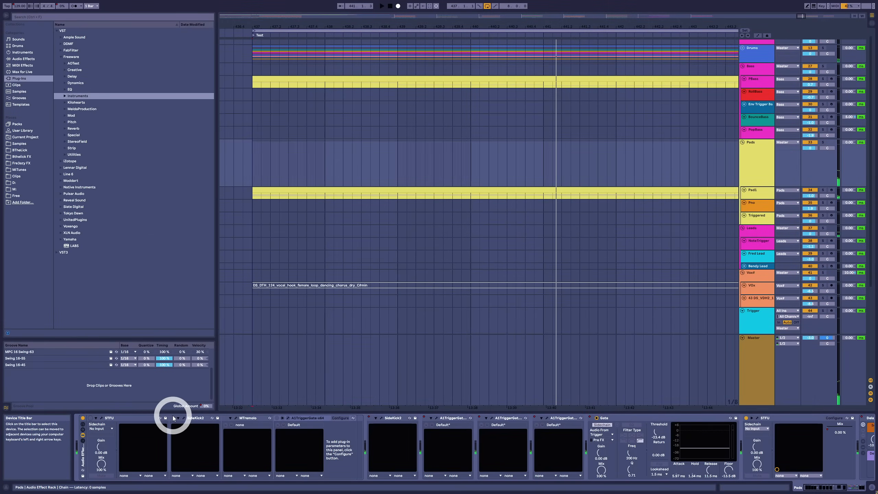
# Step: Activate the first SideKick2 device in the Pads chain and open its plugin window over the arrangement
pyautogui.click(183, 421)
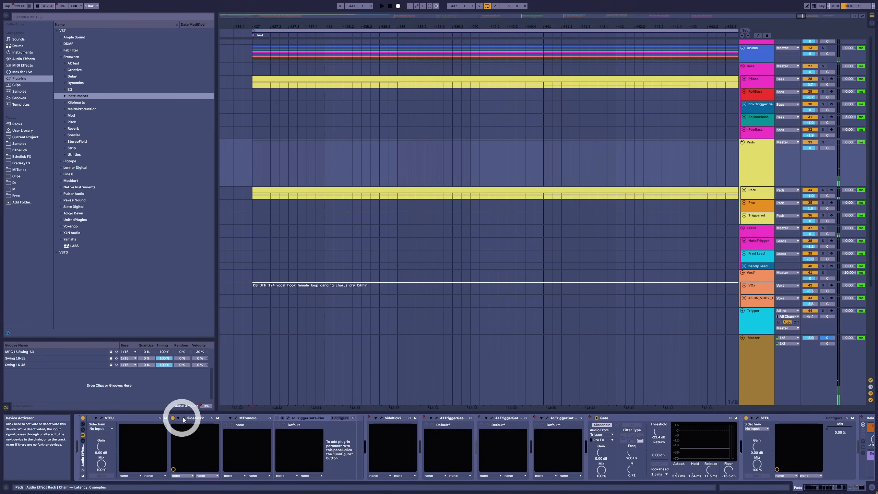
pyautogui.click(183, 418)
pyautogui.moveTo(191, 178); pyautogui.dragTo(307, 171)
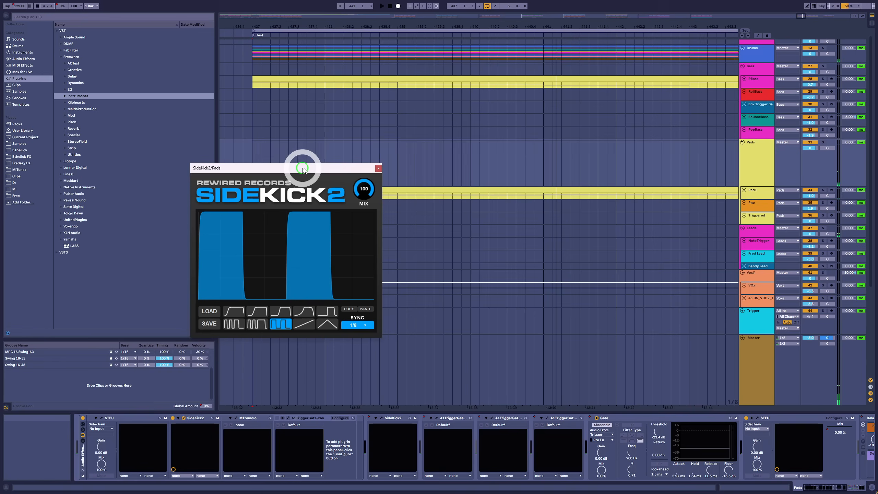
# Step: Set SideKick2's sync to 1/4 and audition the Trance Gate 1 and Trance Gate 2 shapes on the Pads during playback
pyautogui.click(245, 371)
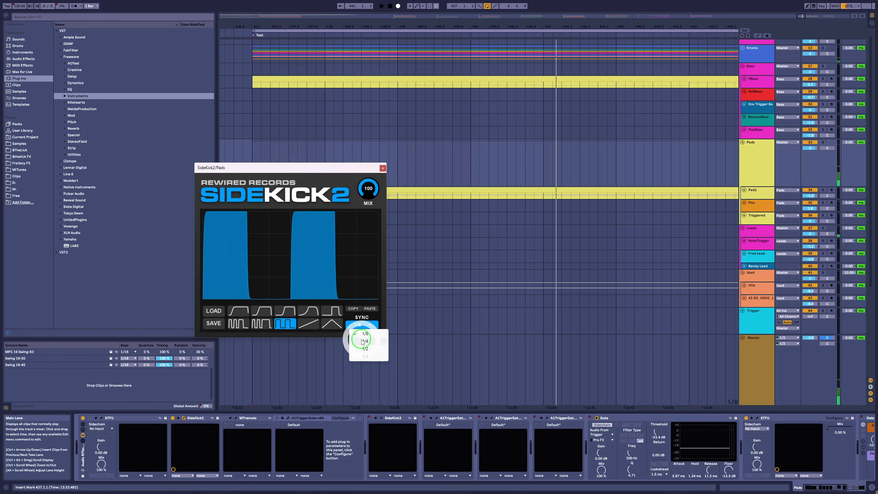
pyautogui.click(236, 325)
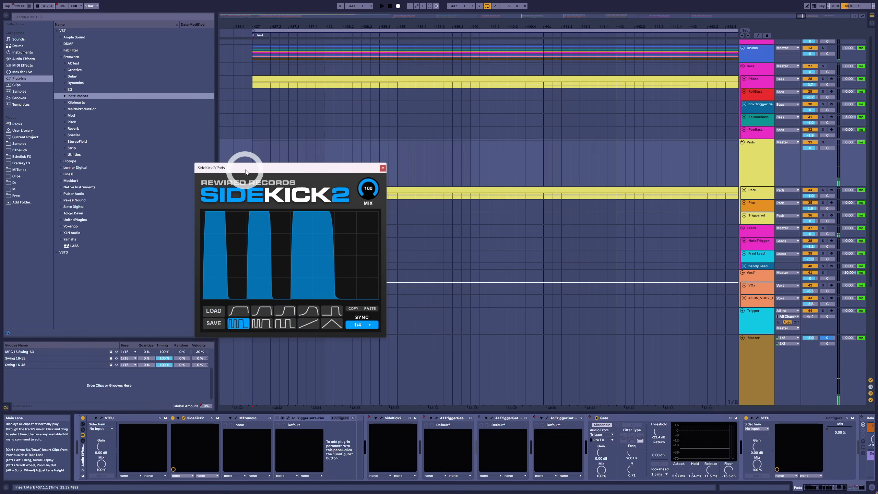
pyautogui.moveTo(245, 169); pyautogui.dragTo(280, 216)
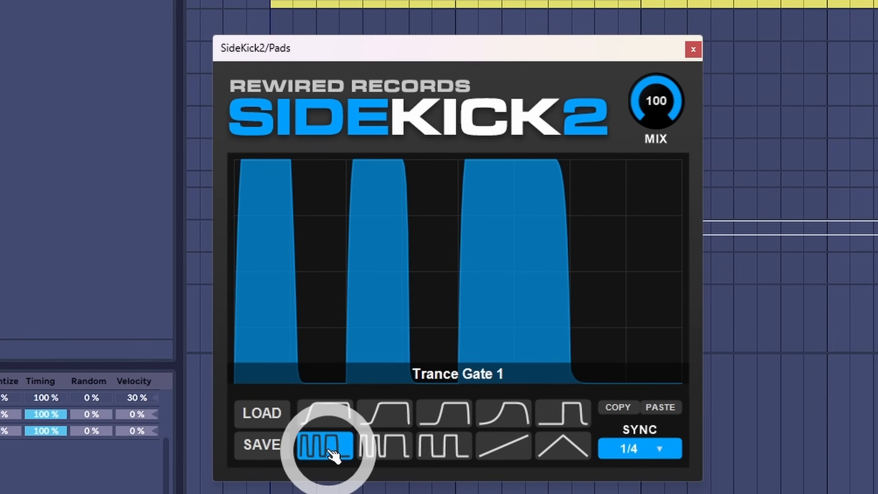
pyautogui.press('space')
pyautogui.click(393, 448)
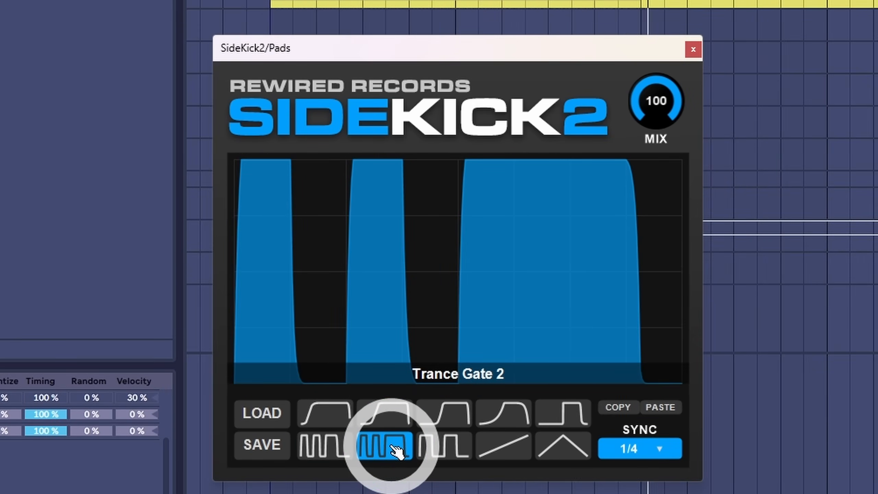
# Step: Apply the two-pulse square gate shape in SideKick2 and set its sync to 1/8
pyautogui.click(434, 448)
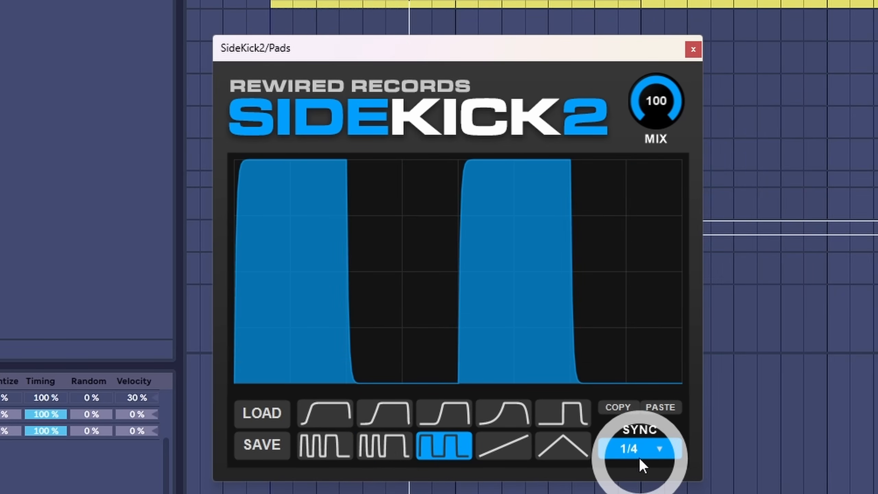
pyautogui.click(640, 458)
pyautogui.click(641, 476)
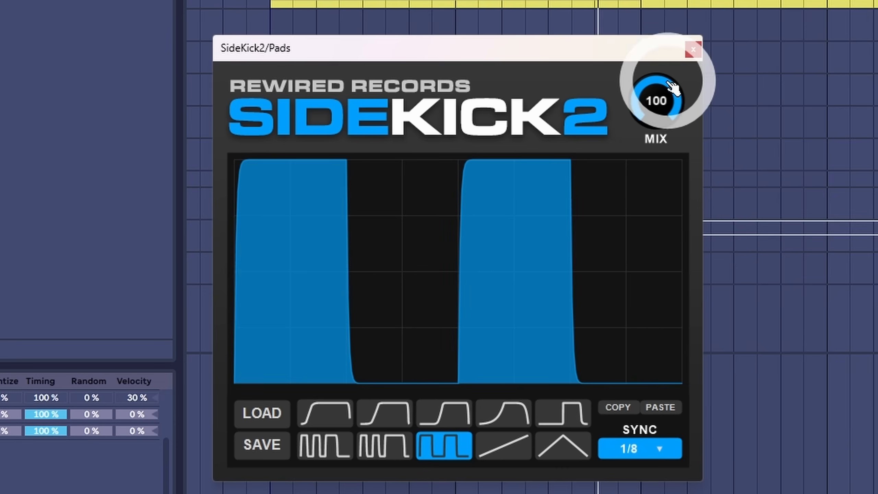
# Step: Try out SideKick2's Mix control, leave it at 100 and close the plugin window
pyautogui.moveTo(666, 98); pyautogui.dragTo(658, 53)
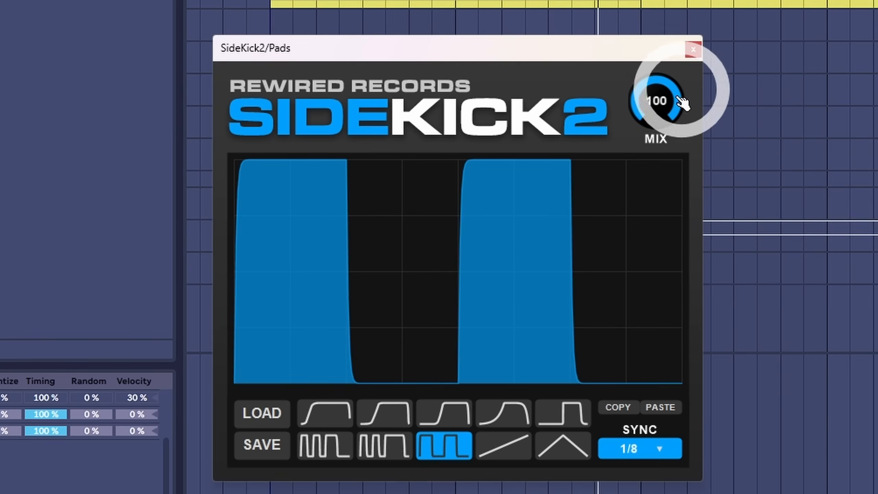
pyautogui.moveTo(656, 102); pyautogui.dragTo(643, 24)
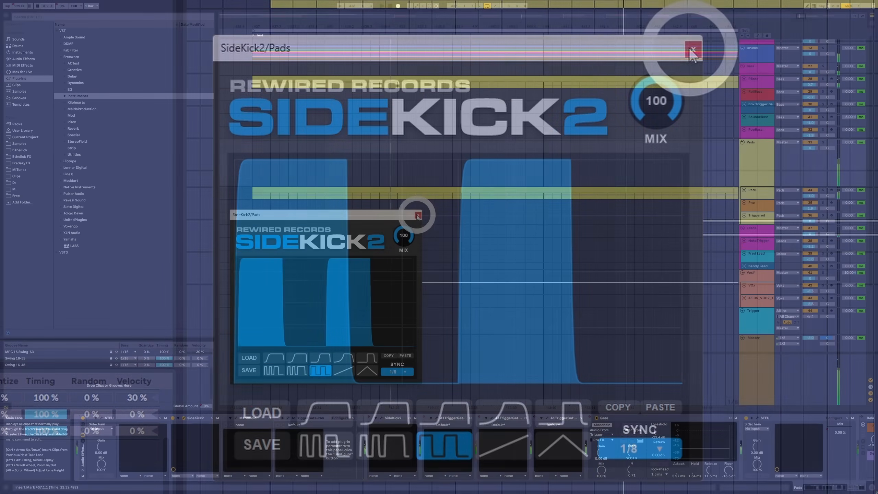
pyautogui.click(417, 214)
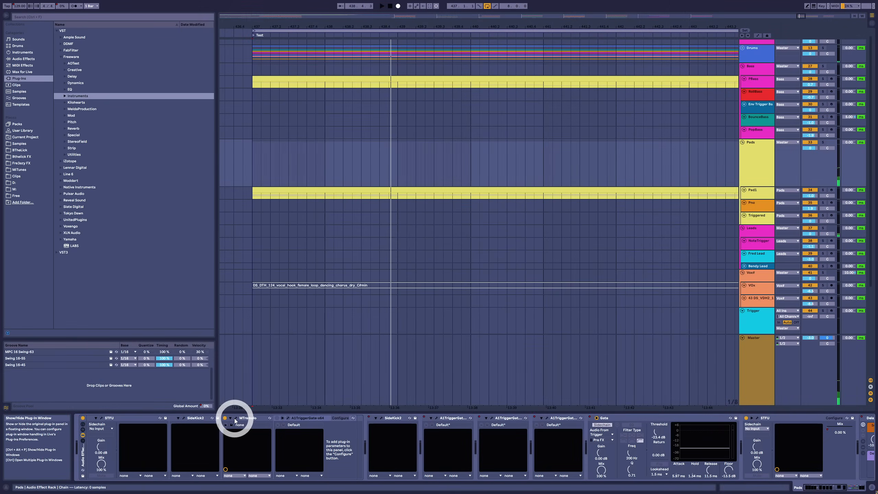
# Step: Open MTremolo in the Pads chain, set its Step Sequencer to 100% and look at the step sequencer's editor
pyautogui.click(235, 419)
pyautogui.moveTo(284, 212); pyautogui.dragTo(283, 210)
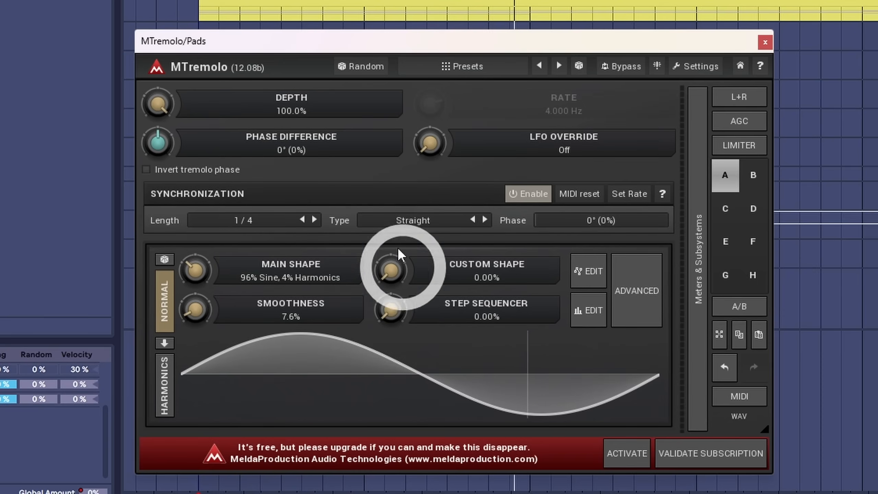
pyautogui.click(391, 312)
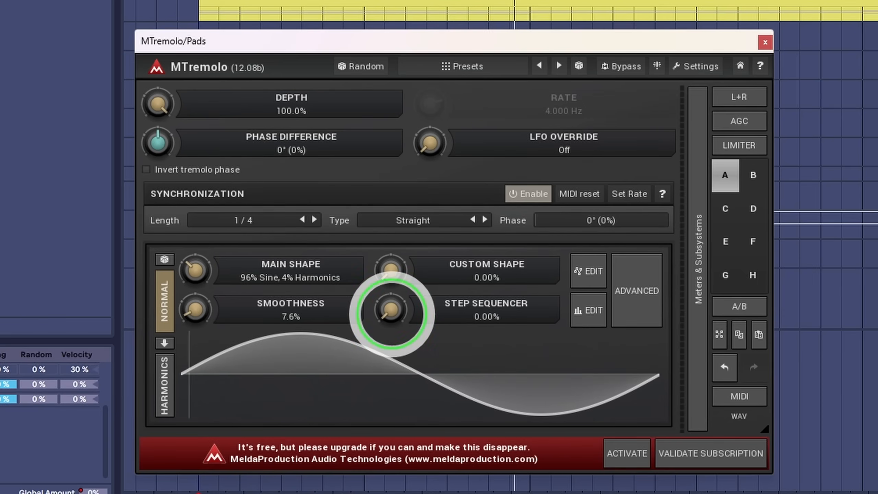
pyautogui.moveTo(392, 315); pyautogui.dragTo(393, 245)
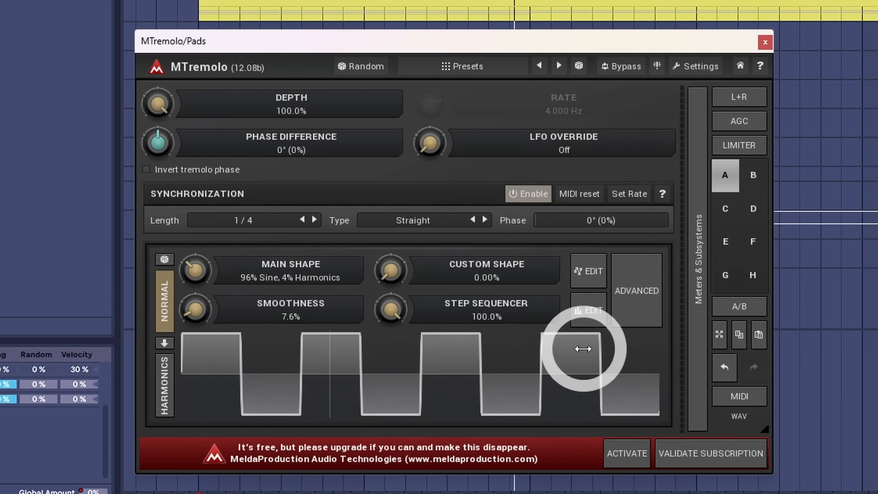
pyautogui.click(588, 312)
pyautogui.click(478, 314)
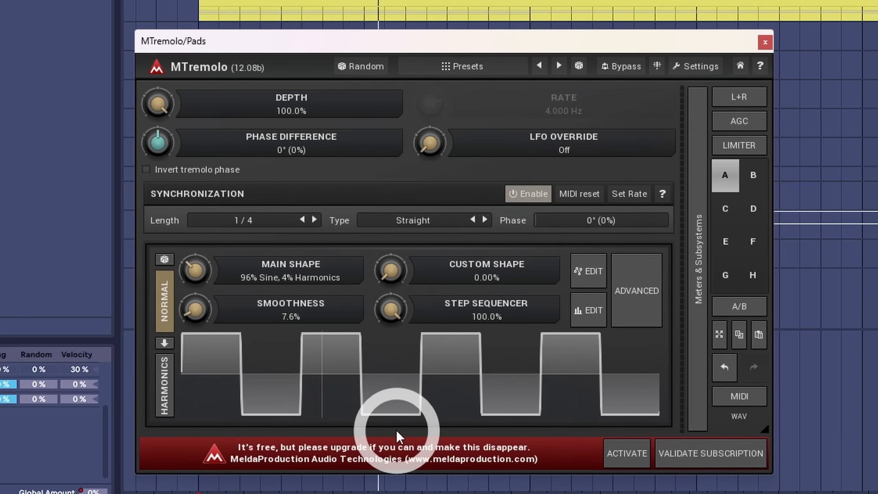
# Step: Toggle MTremolo's synchronization off and on, and drop the Depth to 0% before restoring it to 100%
pyautogui.click(511, 199)
pyautogui.click(511, 199)
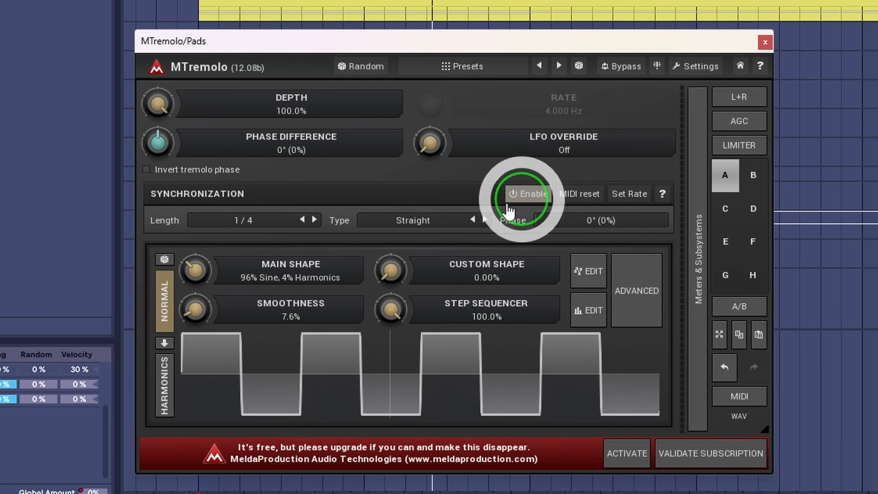
pyautogui.moveTo(162, 103); pyautogui.dragTo(164, 104)
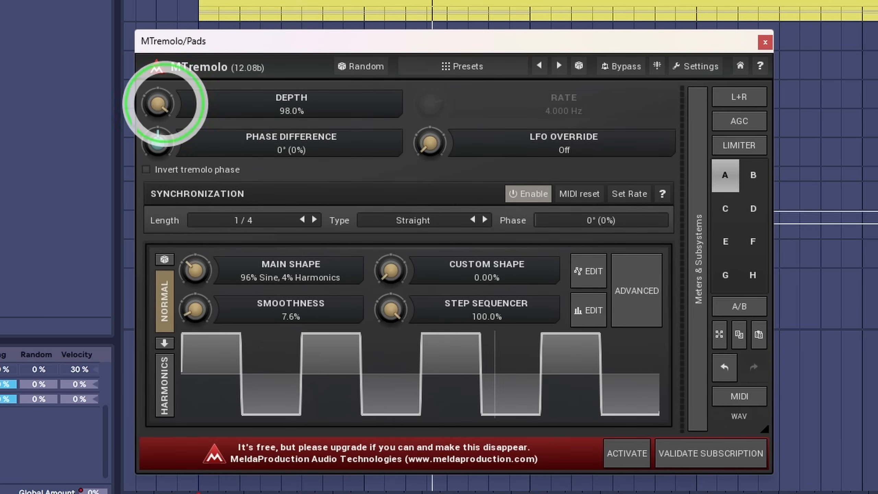
pyautogui.doubleClick(165, 106)
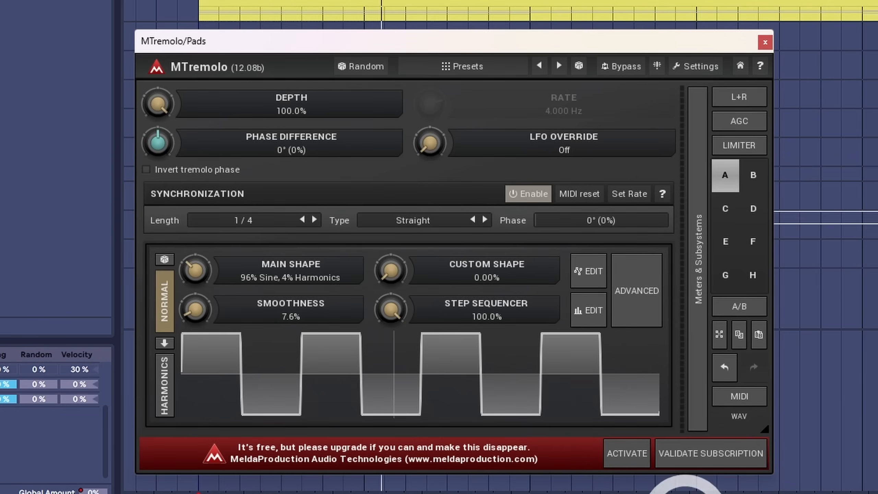
# Step: Try different Smoothness amounts in MTremolo, set it to 16% and close the plugin window
pyautogui.moveTo(207, 323); pyautogui.dragTo(208, 291)
pyautogui.moveTo(207, 323); pyautogui.dragTo(208, 324)
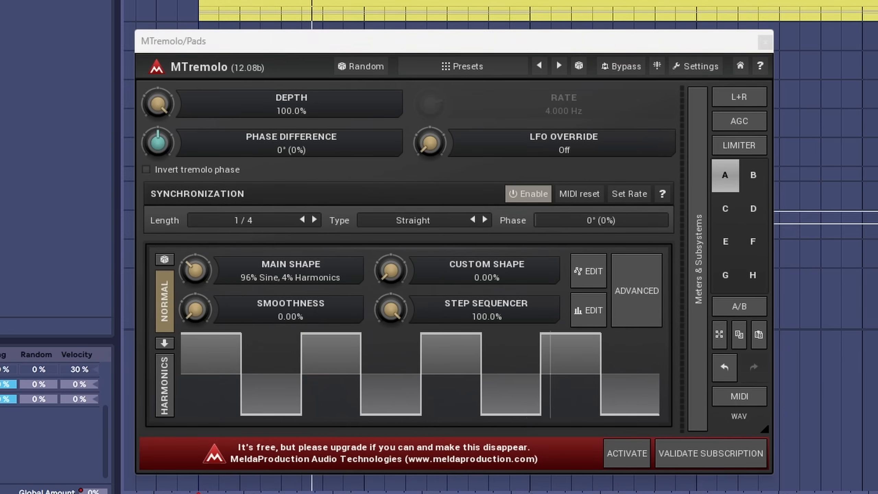
pyautogui.moveTo(195, 314); pyautogui.dragTo(195, 314)
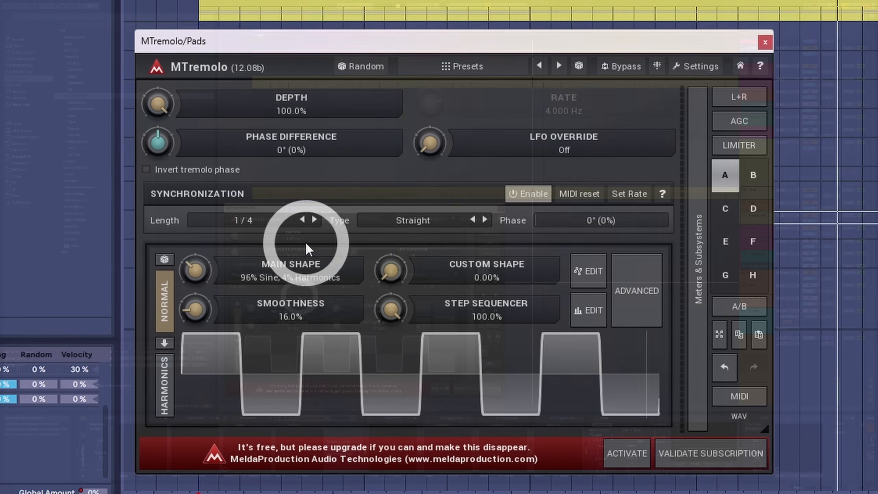
pyautogui.click(765, 42)
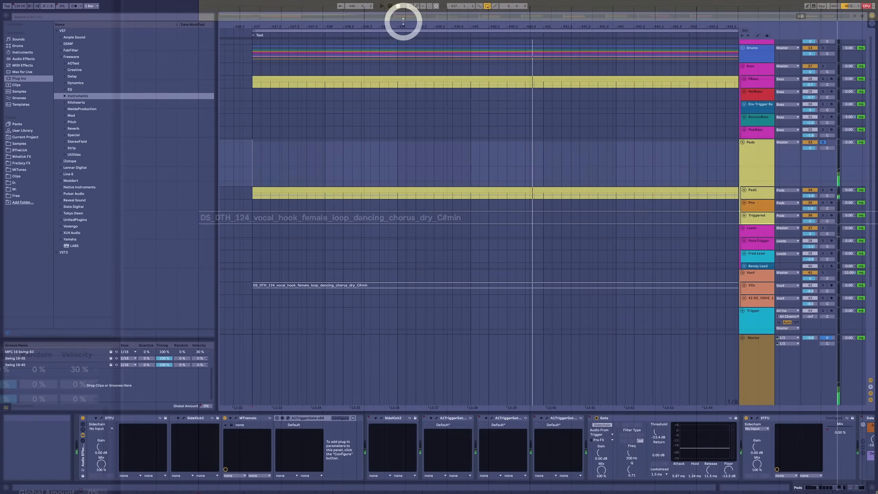
# Step: Play the Silk section of the arrangement, then solo the Pads group and display its device chain
pyautogui.moveTo(403, 22); pyautogui.dragTo(702, 95)
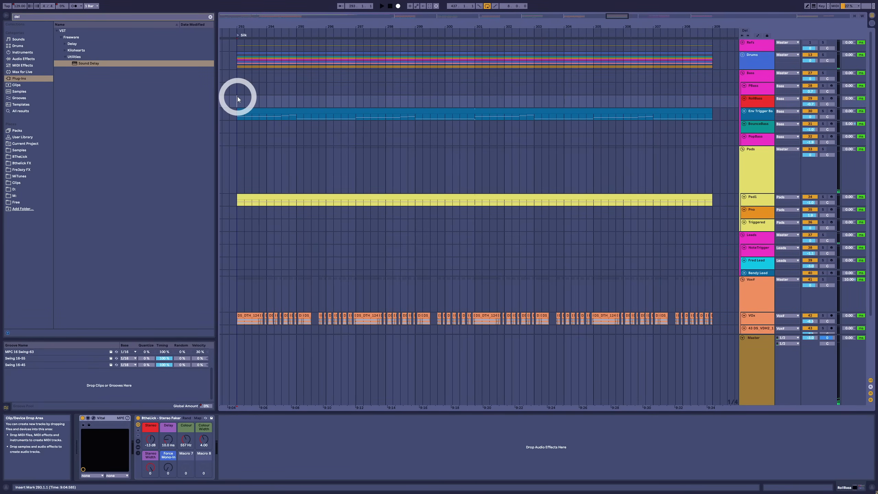
pyautogui.press('space')
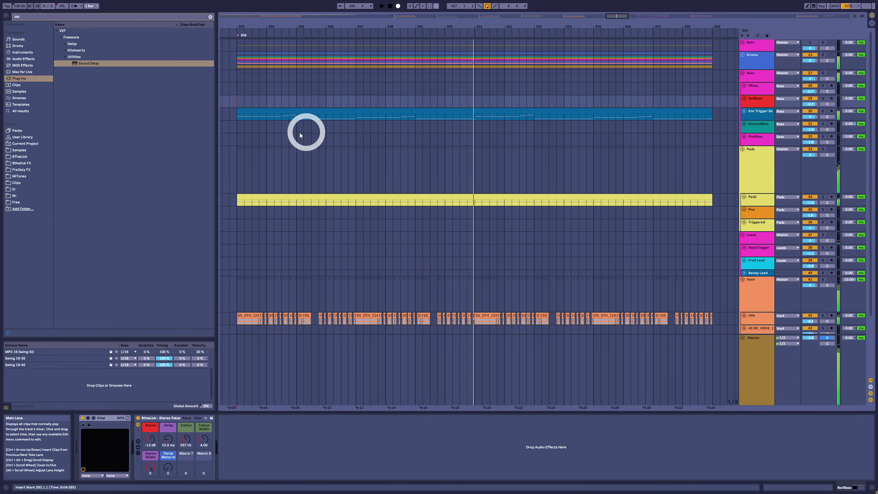
pyautogui.click(755, 157)
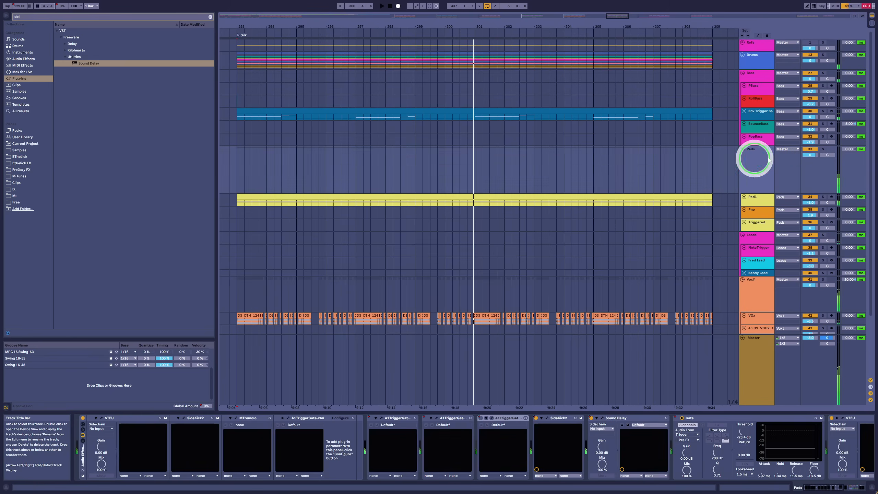
pyautogui.click(823, 149)
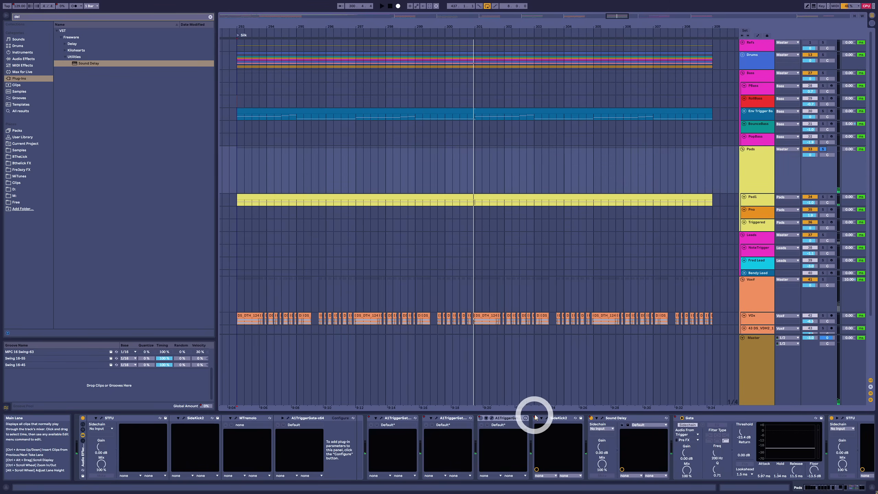
# Step: Open the active SideKick2 and the last STFU device in the Pads chain, arranging both windows over the arrangement
pyautogui.click(547, 418)
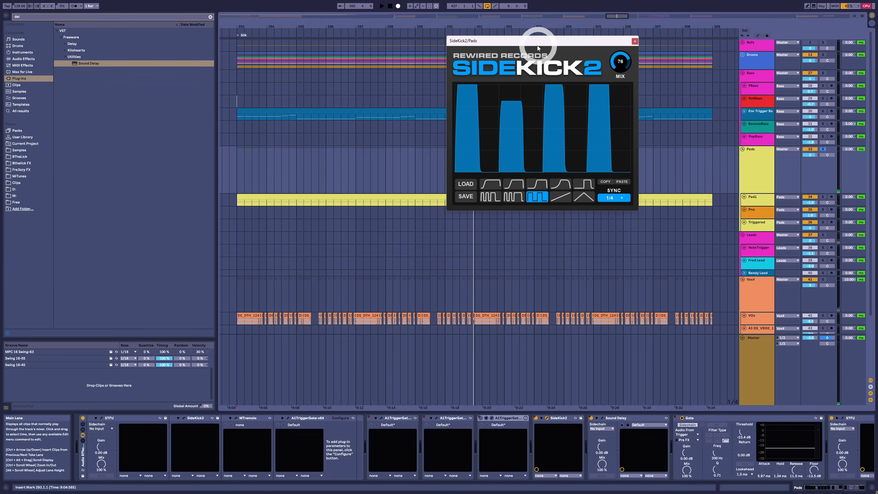
pyautogui.moveTo(542, 40); pyautogui.dragTo(346, 128)
pyautogui.click(318, 252)
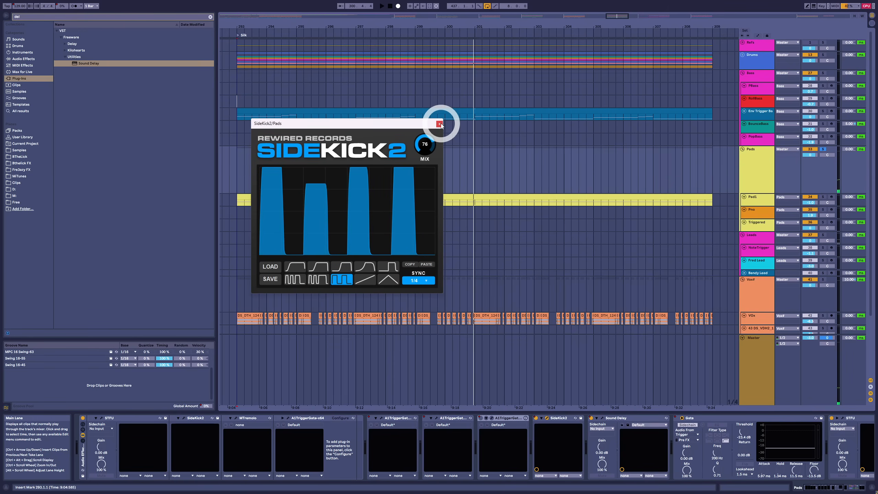
pyautogui.click(845, 417)
pyautogui.moveTo(433, 224); pyautogui.dragTo(539, 240)
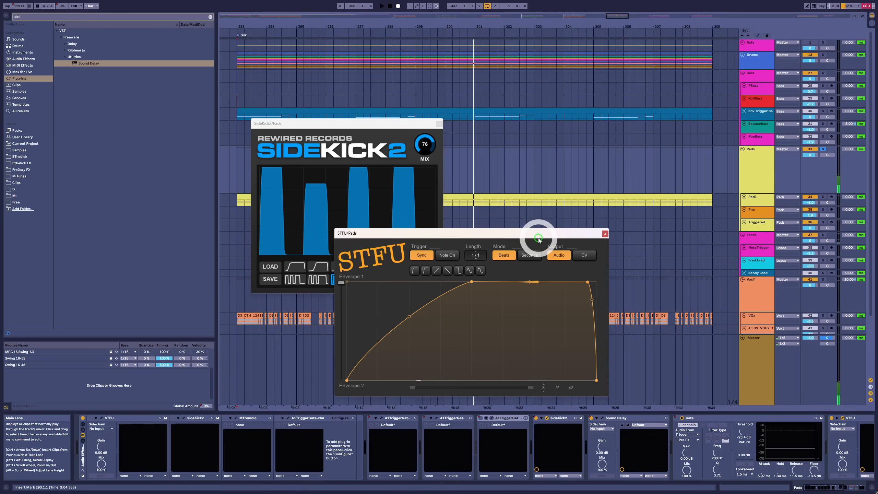
# Step: Play the soloed Pads through the STFU and SideKick2 envelopes and close both plugin windows
pyautogui.press('space')
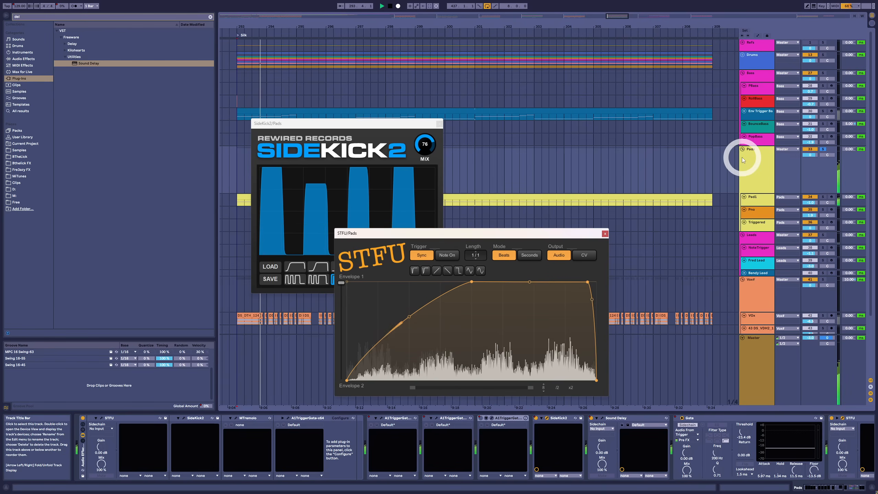
pyautogui.click(605, 233)
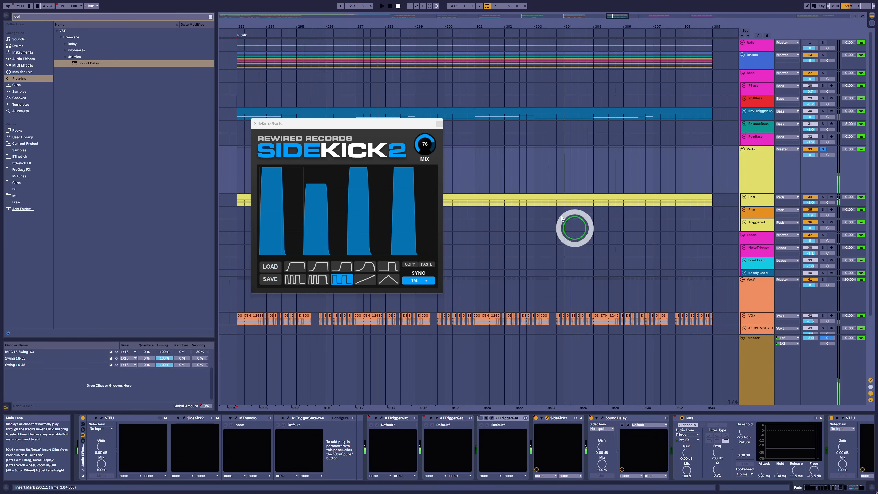
pyautogui.click(440, 123)
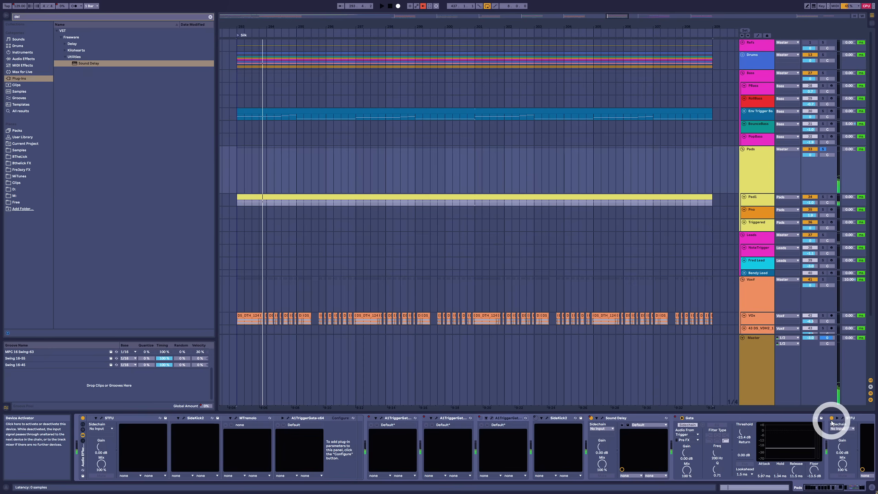
# Step: Play the Pad1 clip and open its sustained notes in the MIDI note editor
pyautogui.click(329, 196)
pyautogui.press('space')
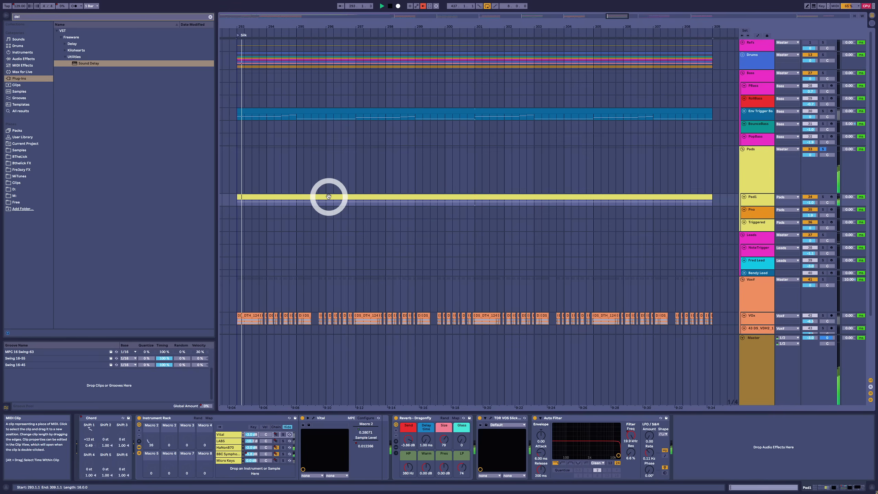
pyautogui.doubleClick(328, 197)
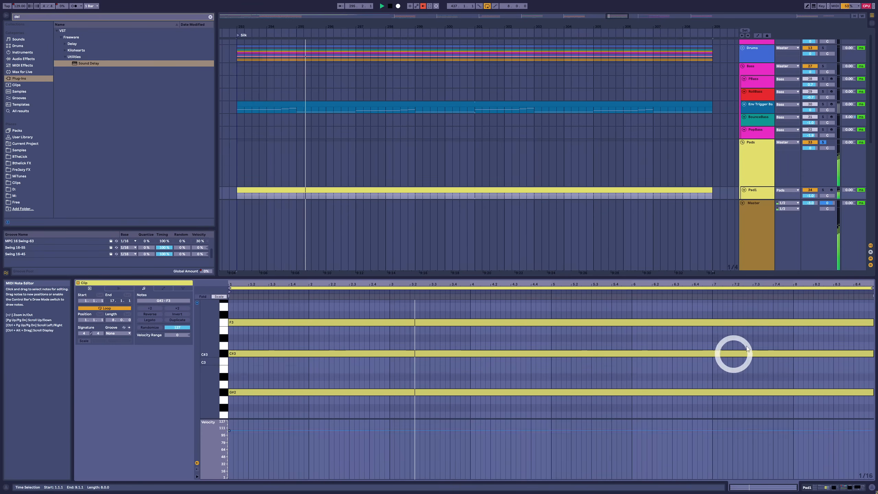
# Step: Solo the Vox# group in place of the Pads group, play it and open the active SideKick2 device in its chain
pyautogui.click(751, 161)
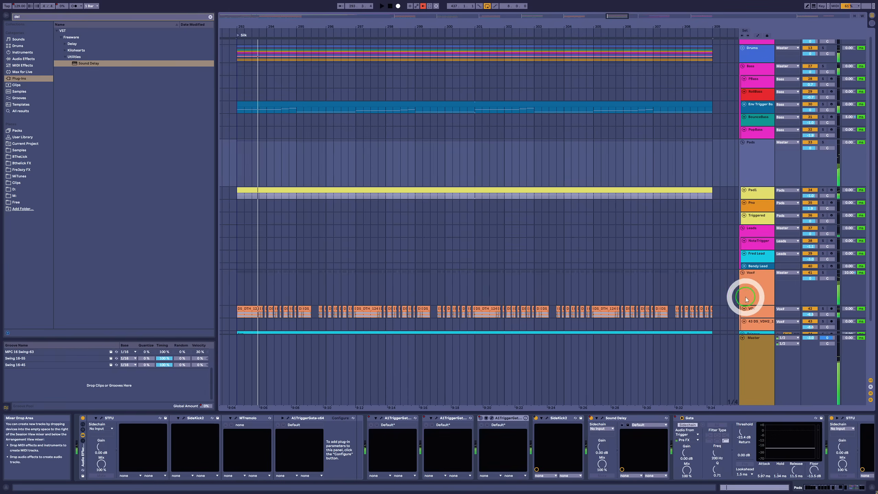
pyautogui.click(751, 297)
pyautogui.click(822, 274)
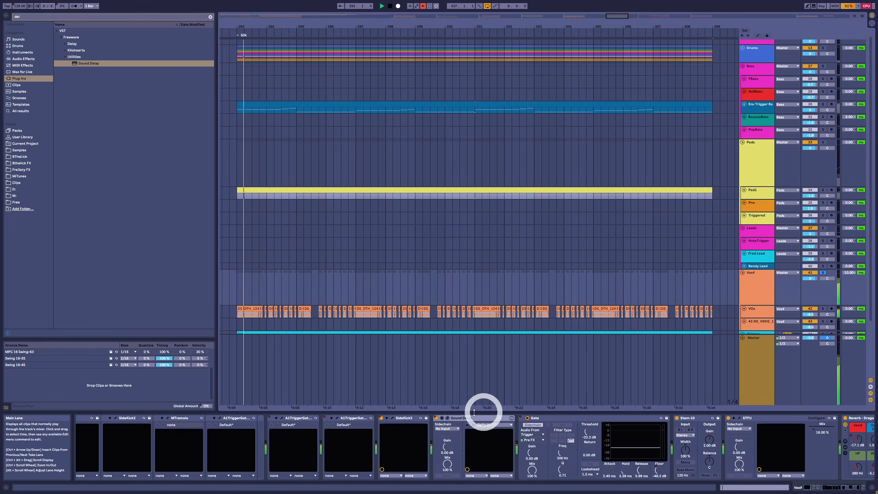
pyautogui.press('space')
pyautogui.click(393, 419)
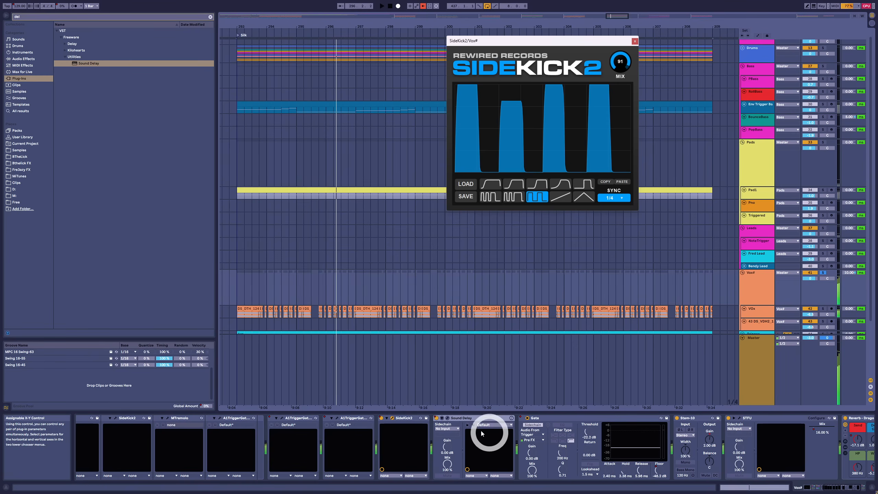
# Step: Play the soloed Vox# group with its SideKick2 and STFU devices bypassed, and switch both devices back on
pyautogui.click(436, 418)
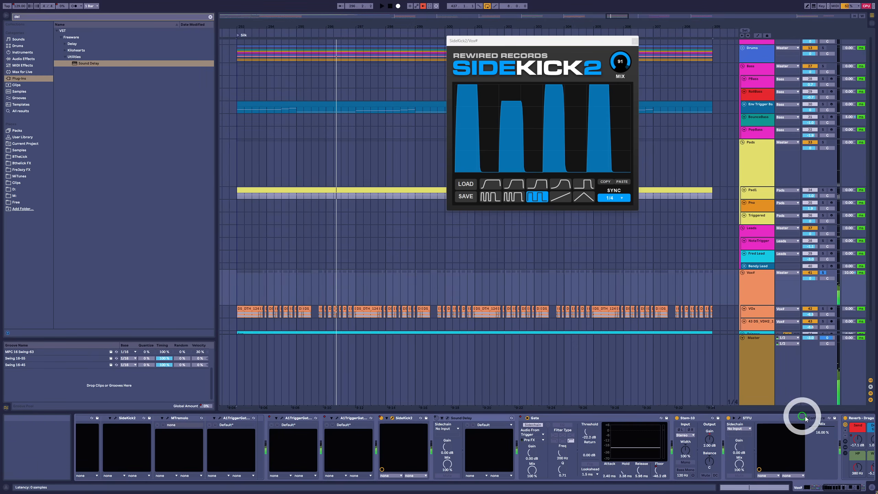
pyautogui.click(728, 418)
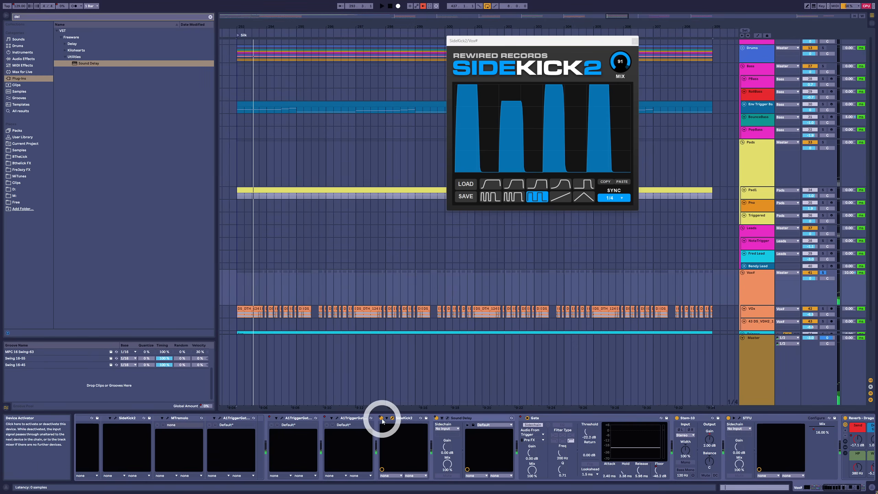
pyautogui.click(381, 418)
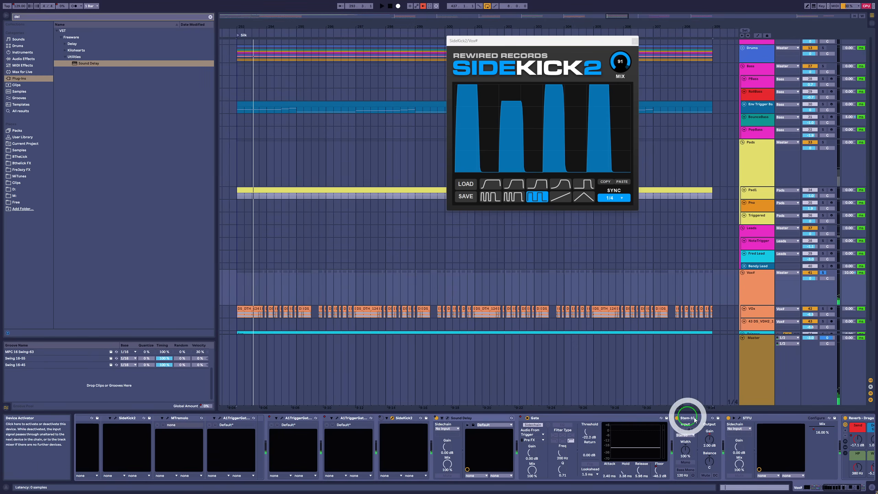
pyautogui.press('space')
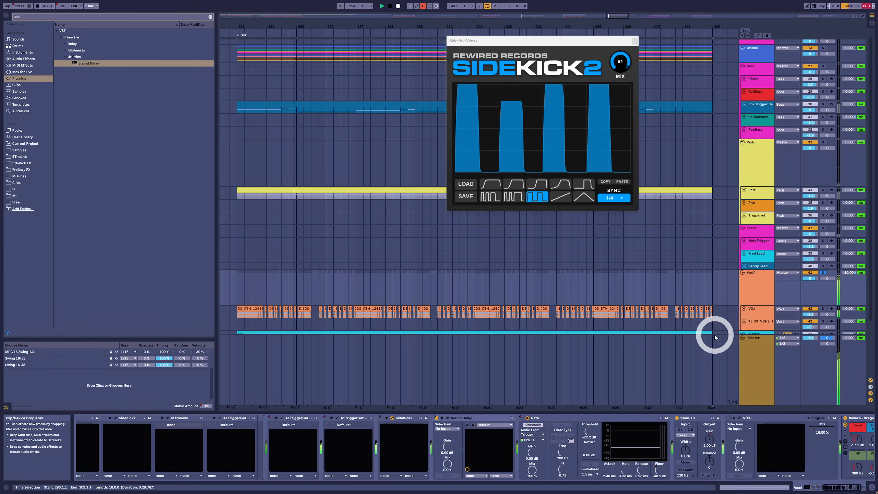
pyautogui.click(729, 418)
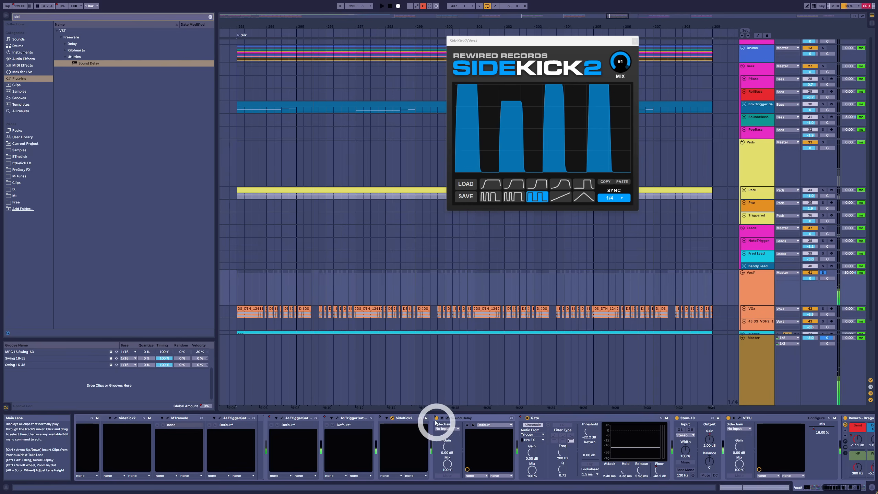
pyautogui.click(381, 418)
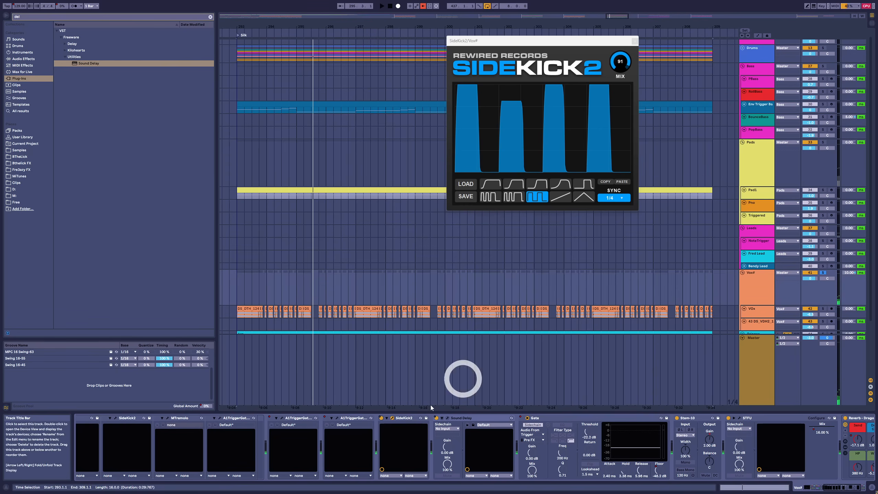
# Step: Highlight all the chopped vocal clips on the VOx track and return to the Vox# group's device chain
pyautogui.click(251, 306)
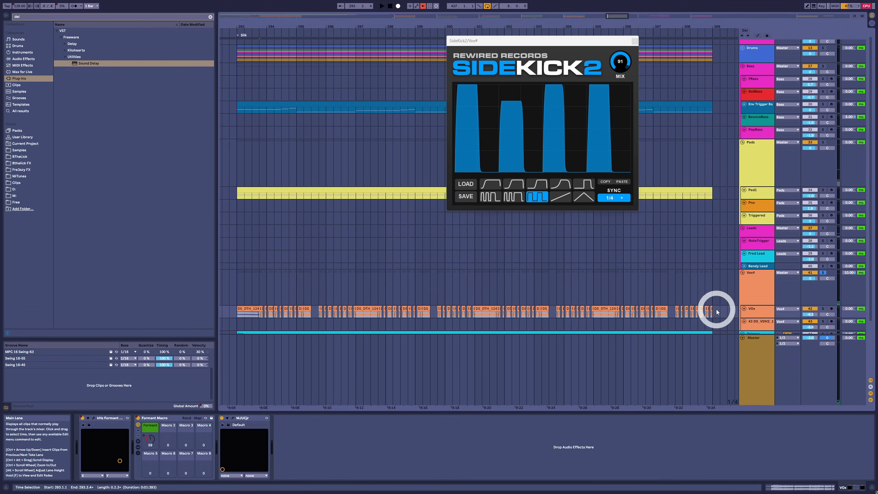
pyautogui.moveTo(716, 310); pyautogui.dragTo(240, 312)
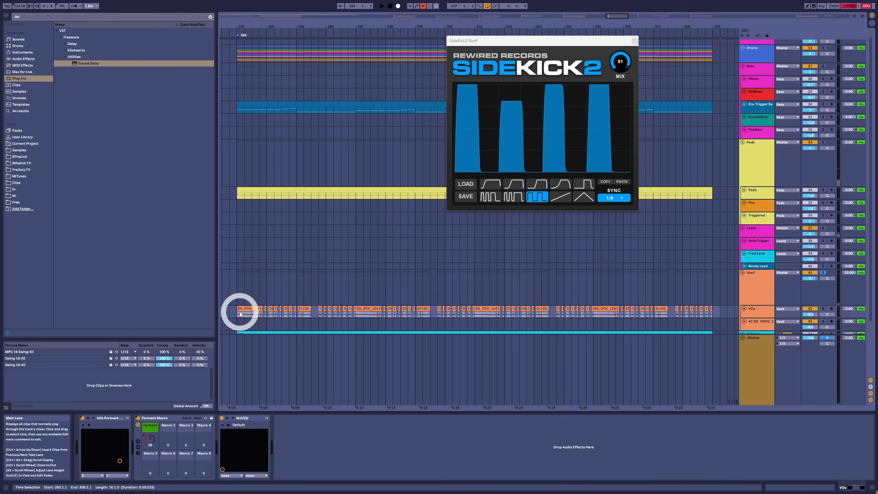
pyautogui.click(767, 288)
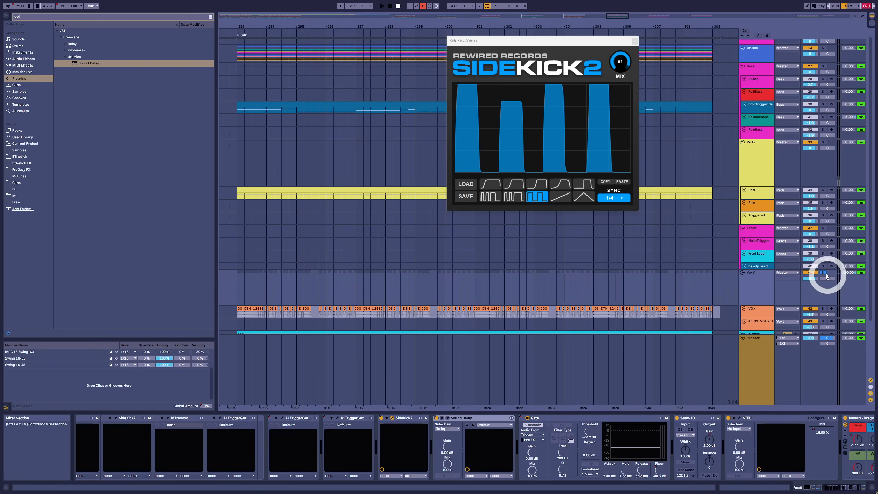
# Step: Unsolo the Vox# group, play the section in the full mix, close the SideKick2 window and select the Pads group
pyautogui.click(823, 272)
pyautogui.press('space')
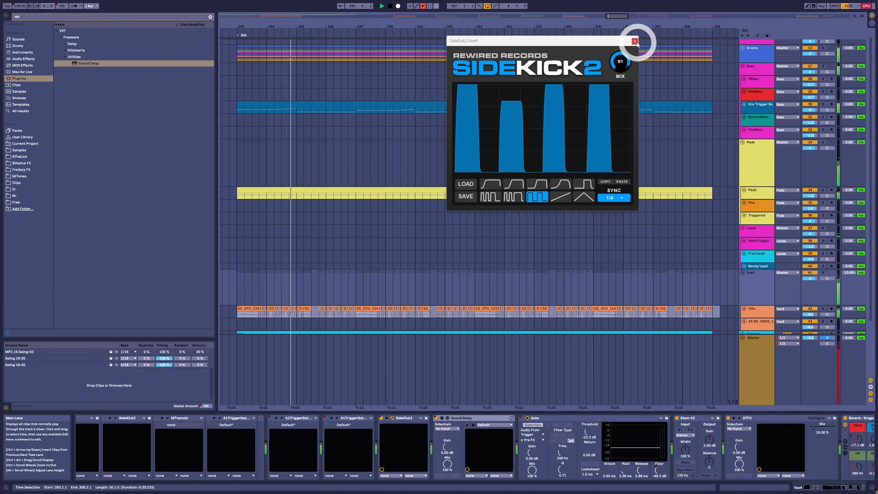
pyautogui.click(393, 419)
pyautogui.click(393, 418)
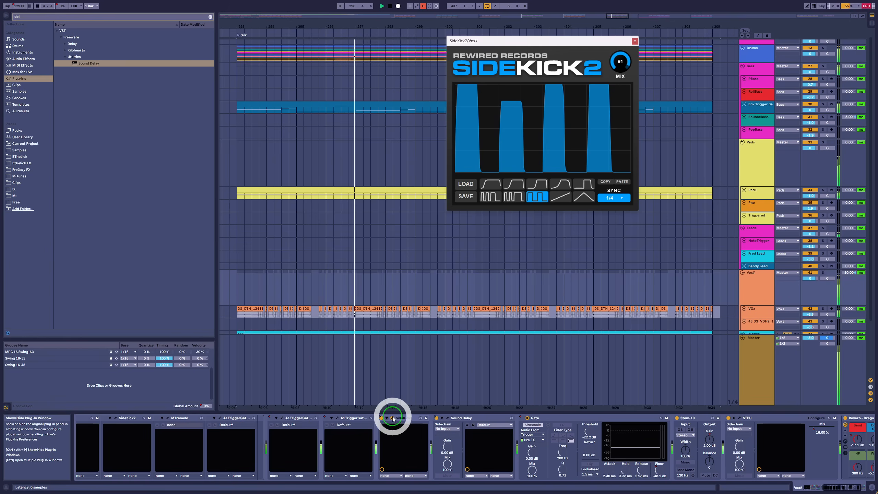
pyautogui.click(393, 418)
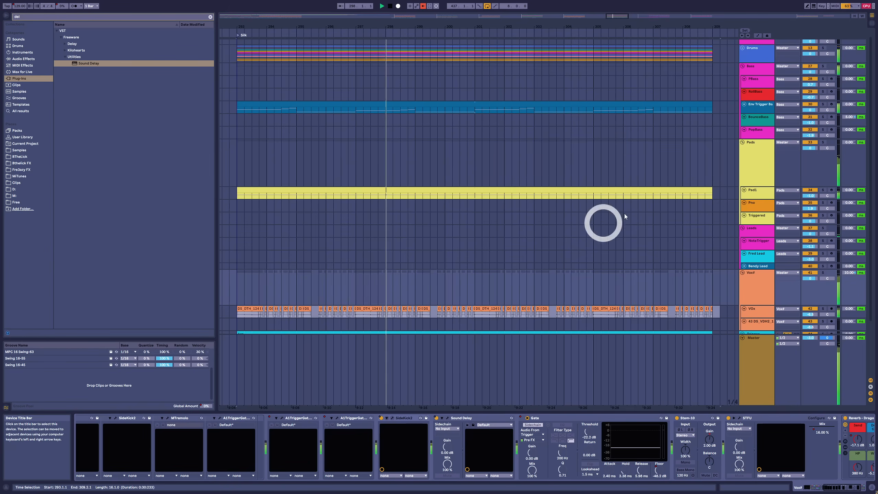
pyautogui.press('space')
pyautogui.click(763, 160)
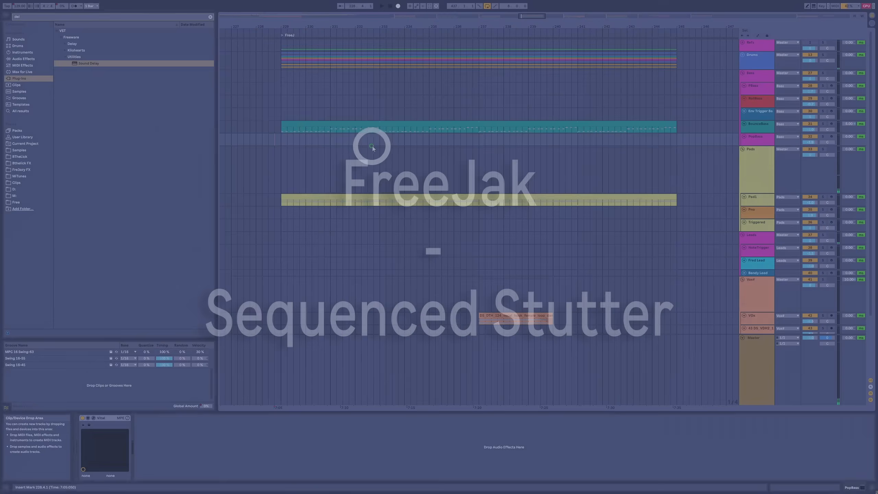
# Step: Play the FreeJ section of the arrangement from bar 233
pyautogui.click(377, 145)
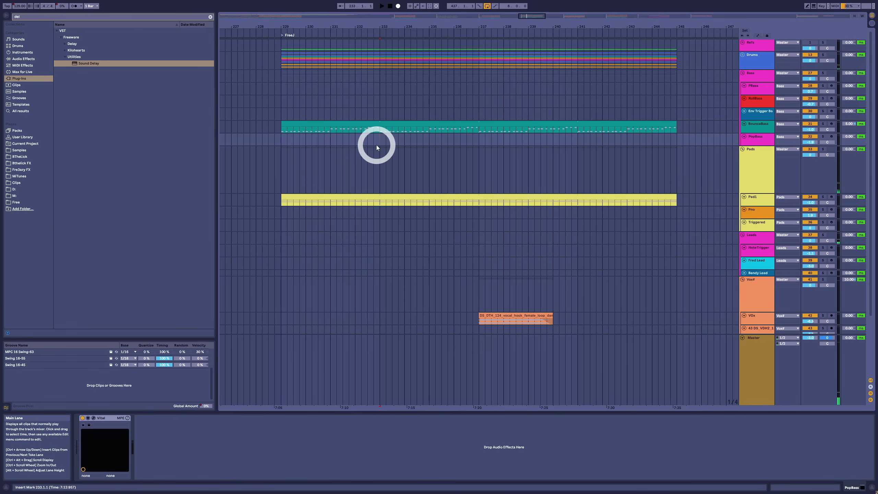
pyautogui.click(379, 112)
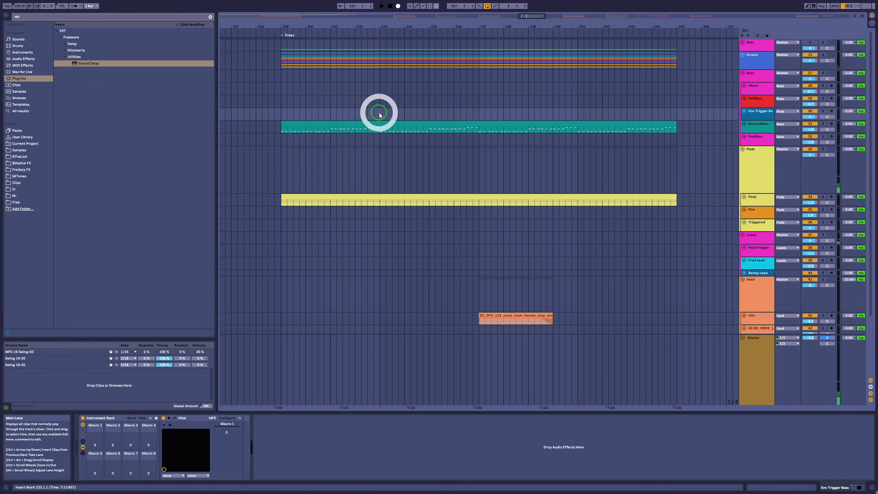
pyautogui.press('space')
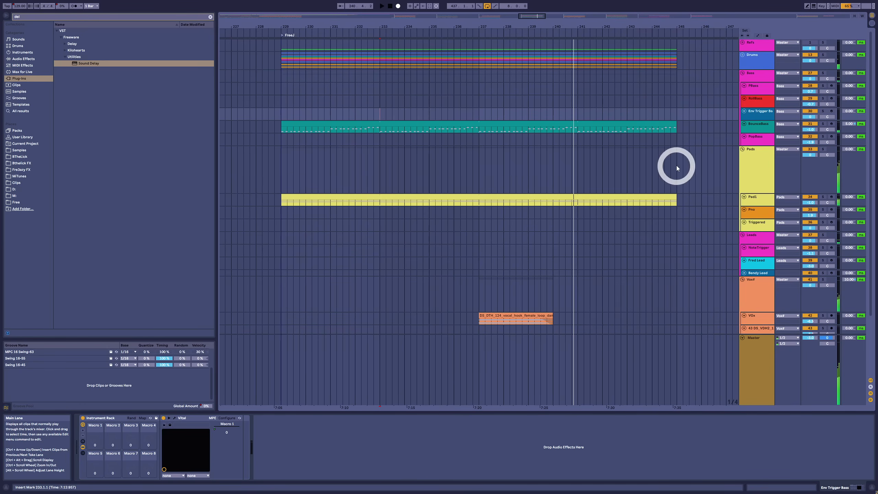
# Step: Open the active A1TriggerGate device in the Pads chain, reposition its window and turn off Expert Mode
pyautogui.click(759, 169)
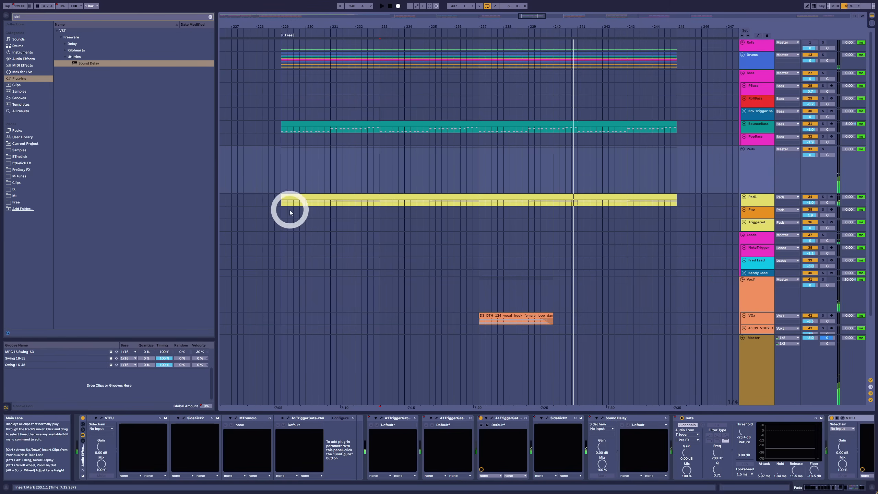
pyautogui.click(490, 418)
pyautogui.moveTo(373, 165); pyautogui.dragTo(323, 165)
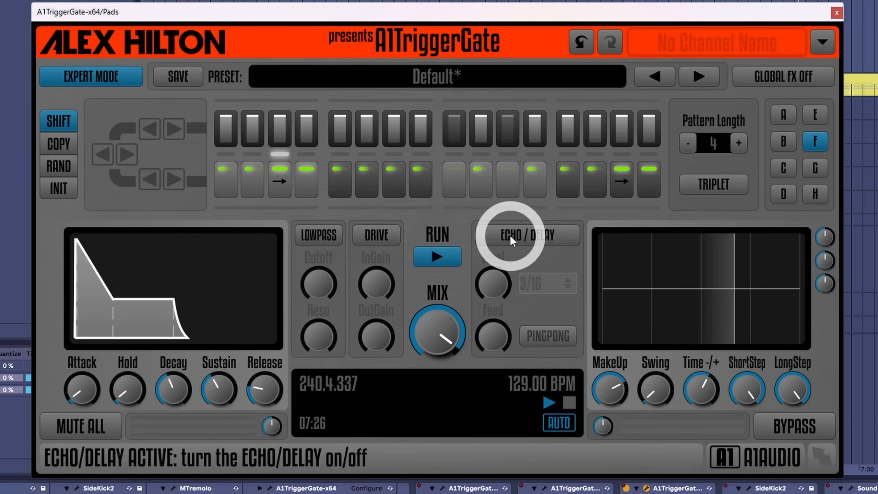
pyautogui.click(75, 85)
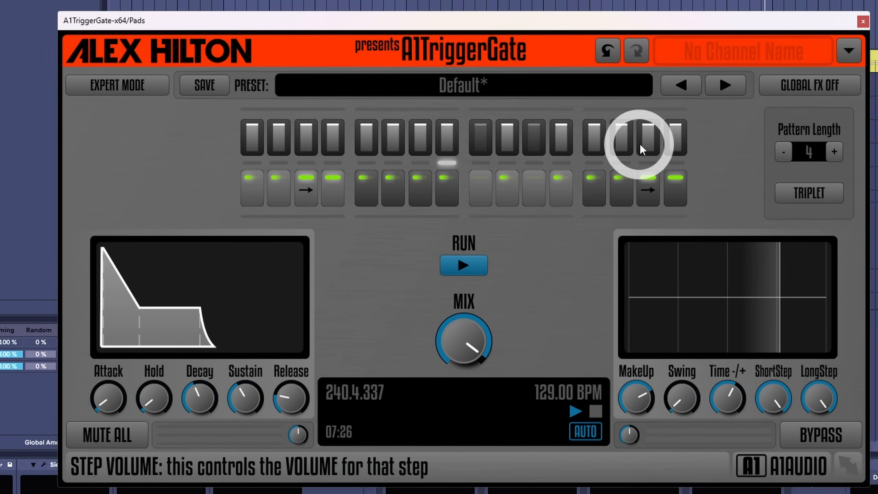
# Step: Cycle the first sequencer step through NoStep, ShortStep, LongStep and StepLink, ending on ShortStep
pyautogui.click(256, 196)
pyautogui.click(256, 196)
pyautogui.click(256, 195)
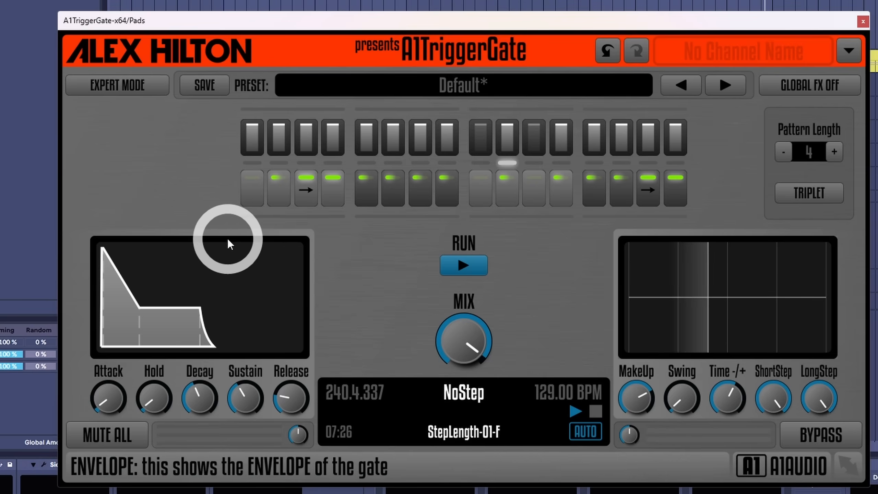
pyautogui.click(255, 192)
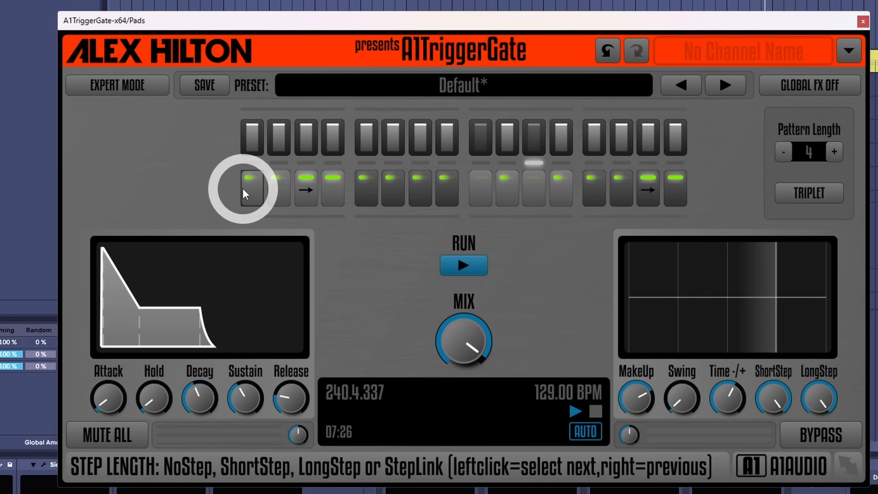
pyautogui.click(249, 193)
pyautogui.click(251, 190)
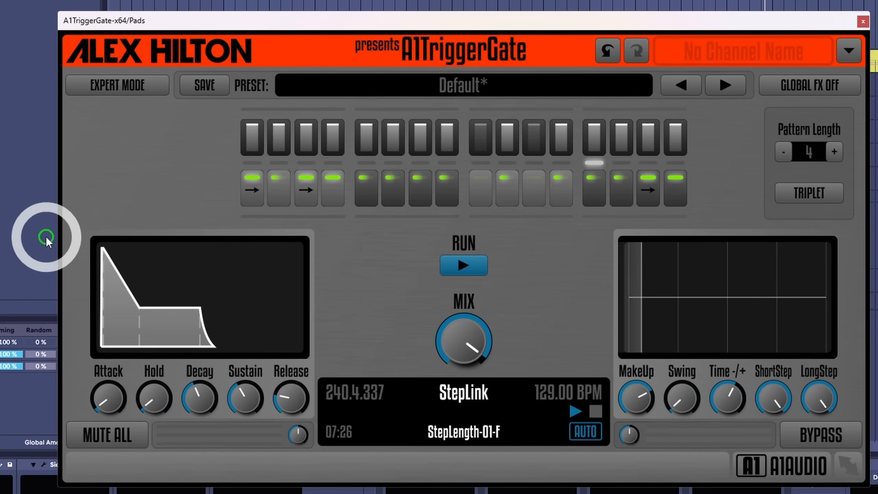
pyautogui.click(260, 191)
pyautogui.click(255, 189)
pyautogui.click(259, 191)
pyautogui.click(259, 191)
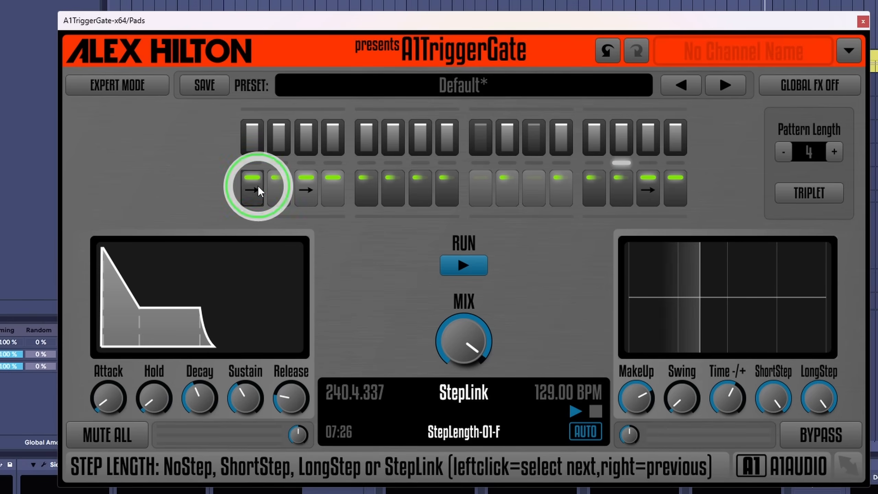
pyautogui.click(260, 191)
pyautogui.click(260, 190)
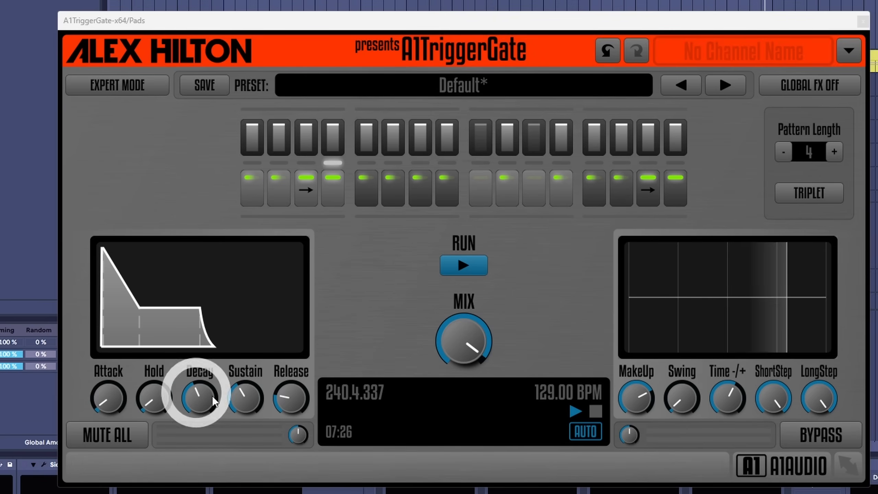
# Step: Try different decay and sustain amounts on the gate envelope, settling on a longer decay and slightly higher sustain
pyautogui.moveTo(205, 398); pyautogui.dragTo(205, 427)
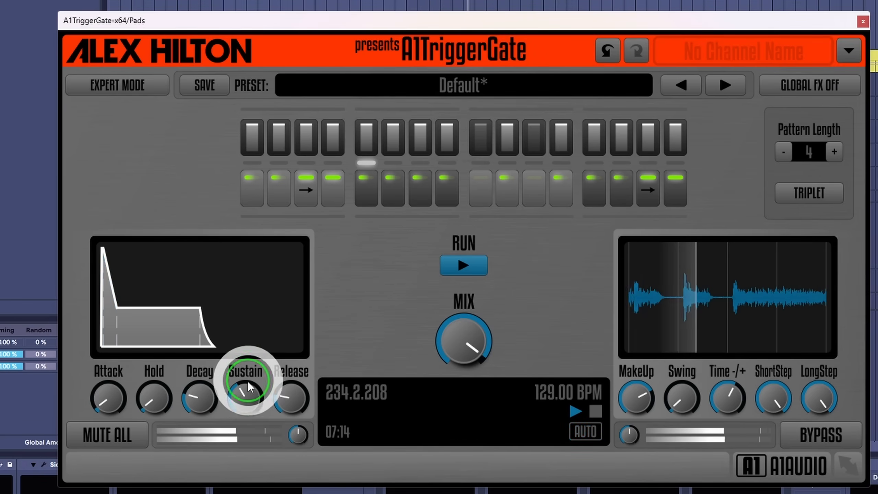
pyautogui.moveTo(245, 386); pyautogui.dragTo(235, 354)
pyautogui.moveTo(204, 402); pyautogui.dragTo(212, 334)
pyautogui.moveTo(246, 414); pyautogui.dragTo(244, 438)
pyautogui.moveTo(206, 394); pyautogui.dragTo(202, 390)
pyautogui.moveTo(235, 396); pyautogui.dragTo(233, 378)
pyautogui.moveTo(124, 419); pyautogui.dragTo(108, 402)
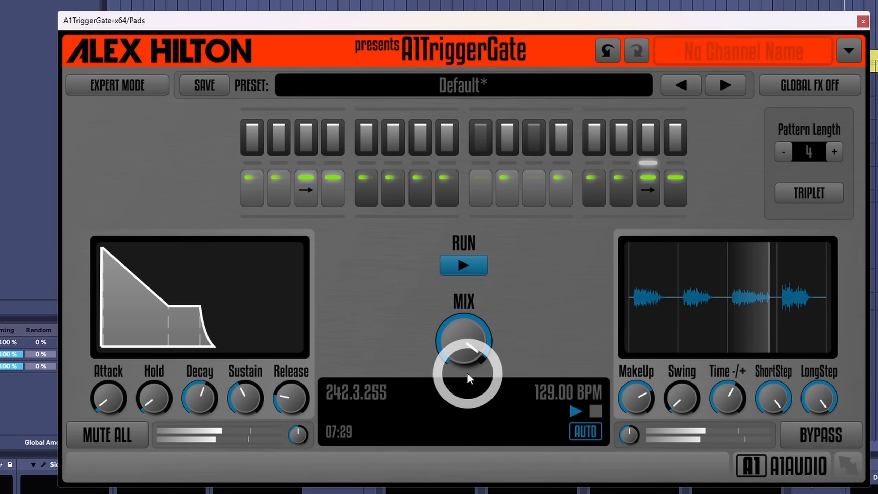
# Step: Adjust the Mix amount of the gated signal in A1TriggerGate and play the section
pyautogui.click(437, 365)
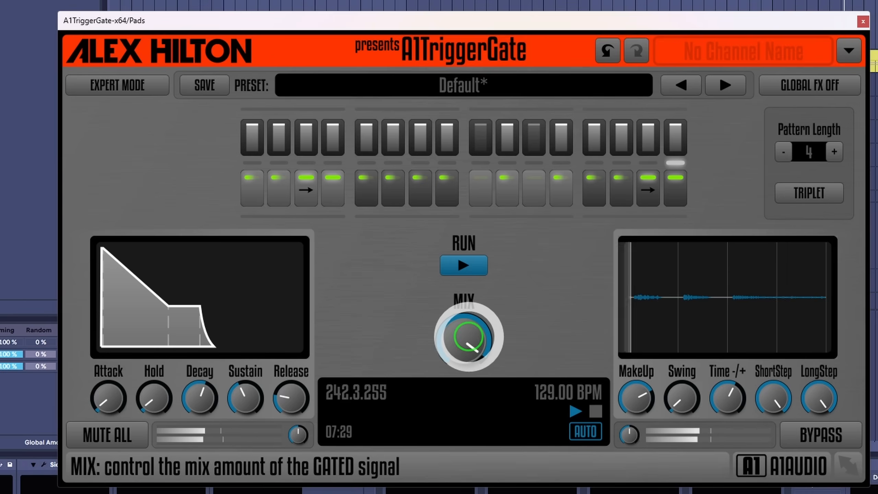
pyautogui.moveTo(436, 365); pyautogui.dragTo(412, 332)
pyautogui.press('space')
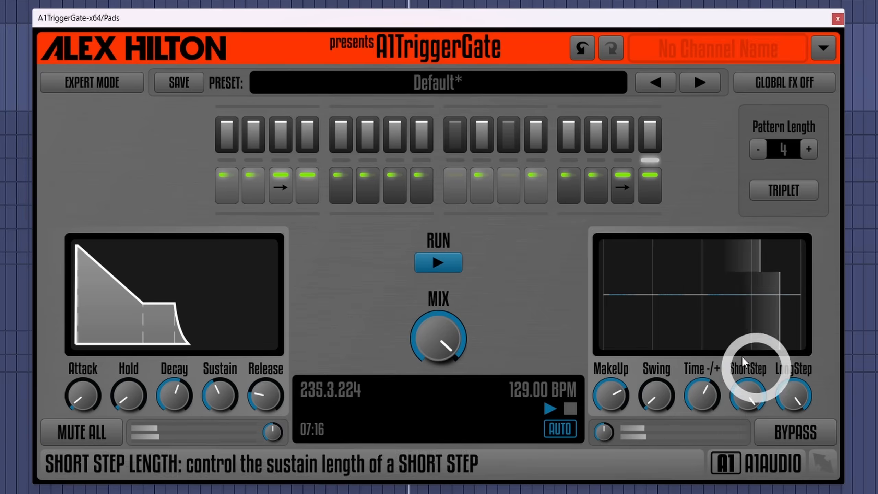
# Step: Lower the MakeUp gain of the gated signal and try out the ShortStep length
pyautogui.click(748, 385)
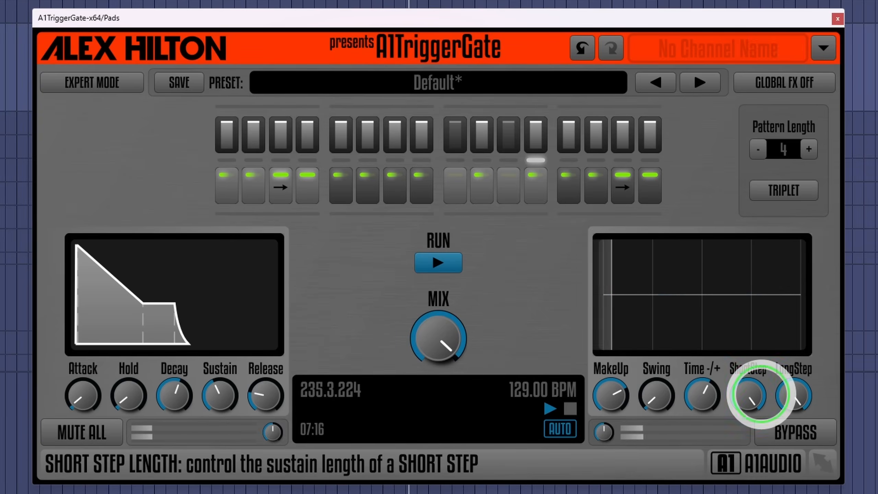
pyautogui.click(608, 403)
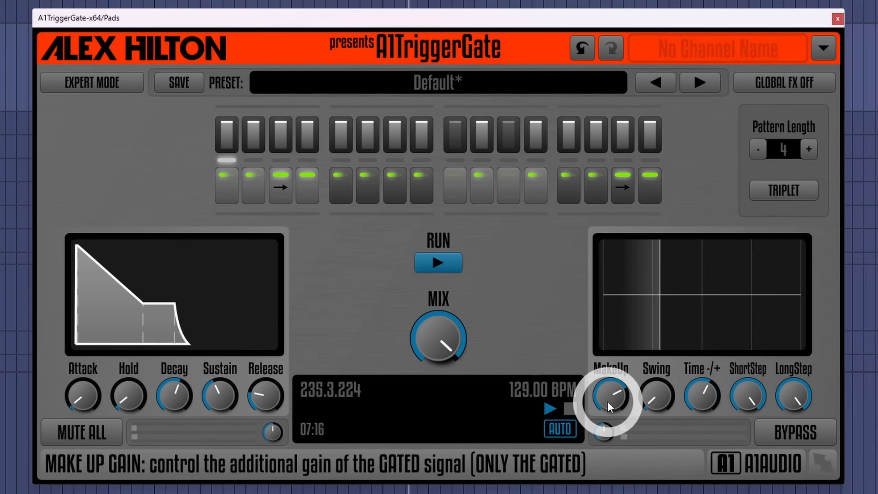
pyautogui.moveTo(609, 405); pyautogui.dragTo(672, 408)
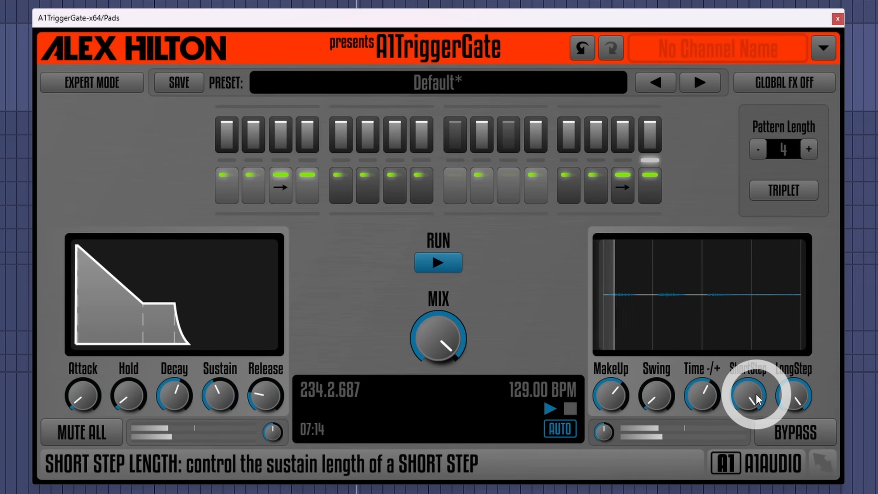
pyautogui.moveTo(756, 400); pyautogui.dragTo(781, 412)
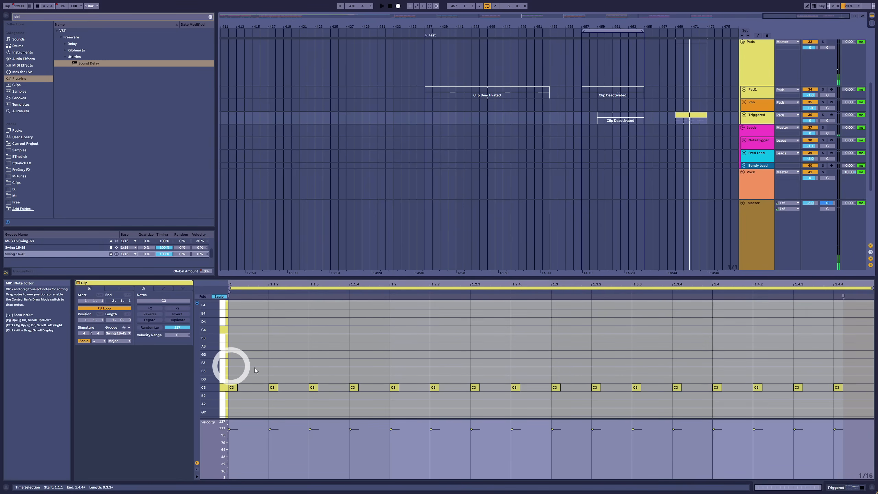
# Step: Play the C3 notes of the Triggered clip, show the automation lanes and commit the clip's groove to the notes
pyautogui.moveTo(237, 362); pyautogui.dragTo(841, 400)
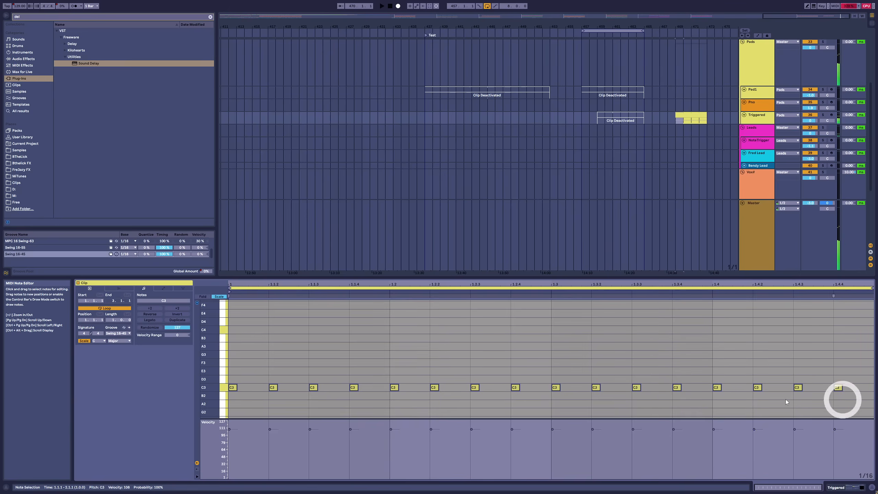
pyautogui.click(230, 373)
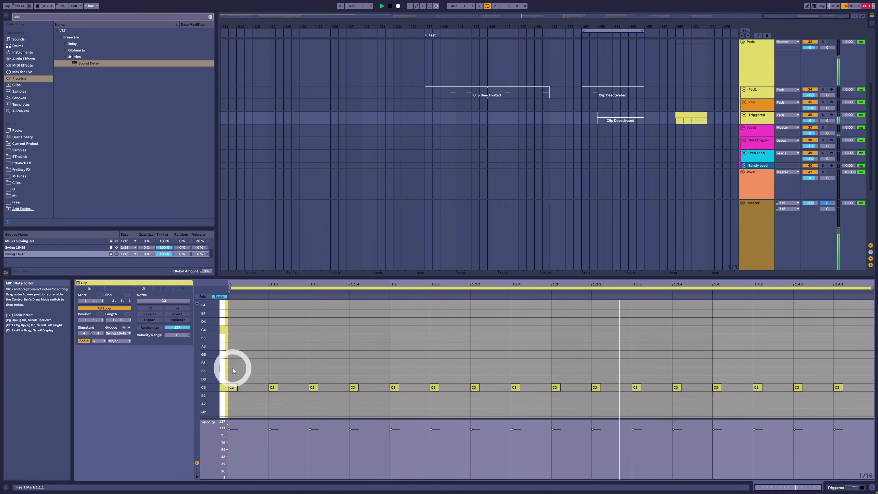
pyautogui.press('a')
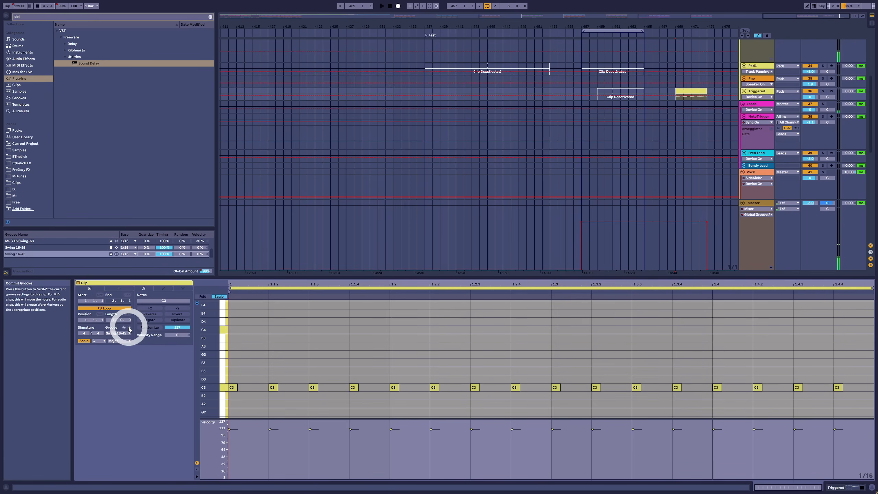
pyautogui.click(129, 329)
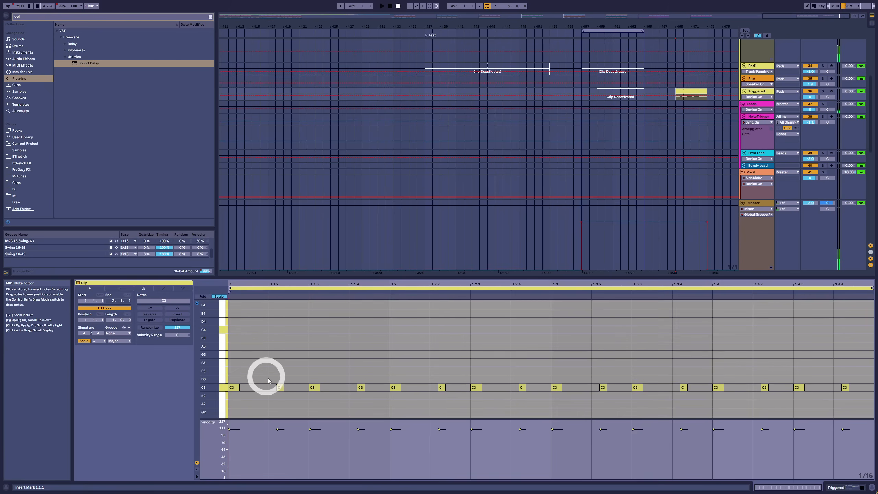
# Step: Play the Triggered clip and compare the swung timing of its C3 notes with the straight timing
pyautogui.click(279, 385)
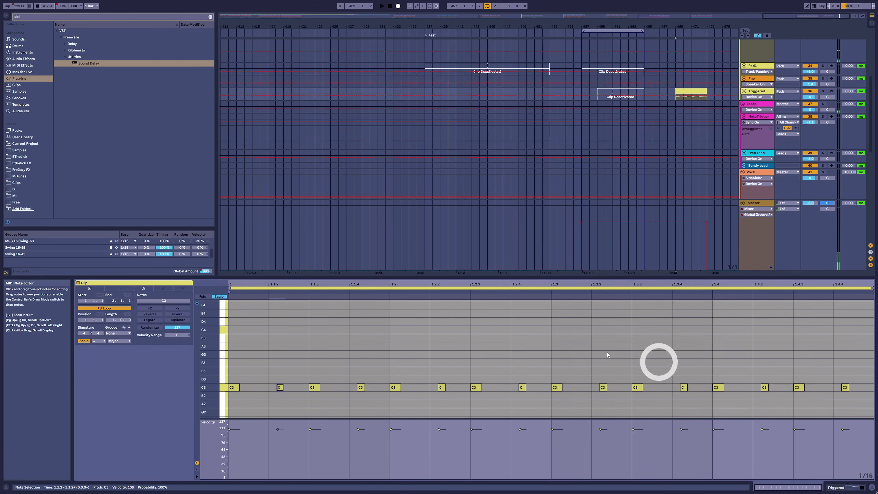
pyautogui.press('space')
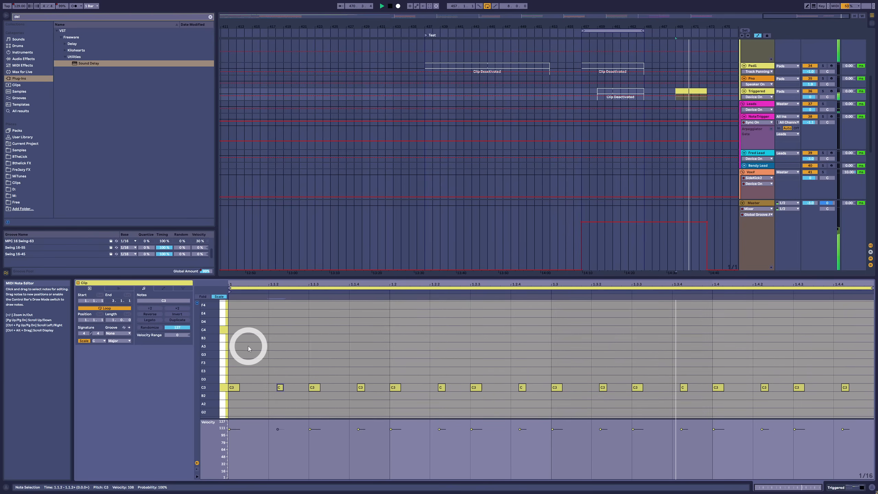
pyautogui.press('space')
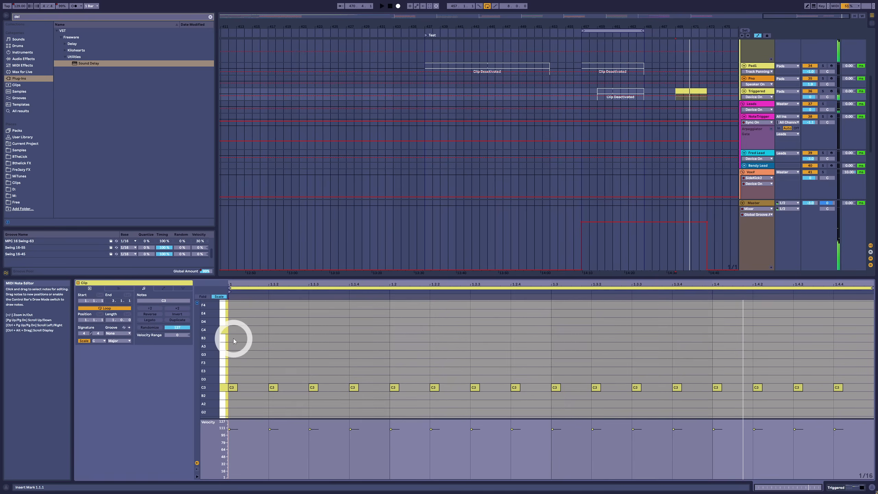
pyautogui.press('space')
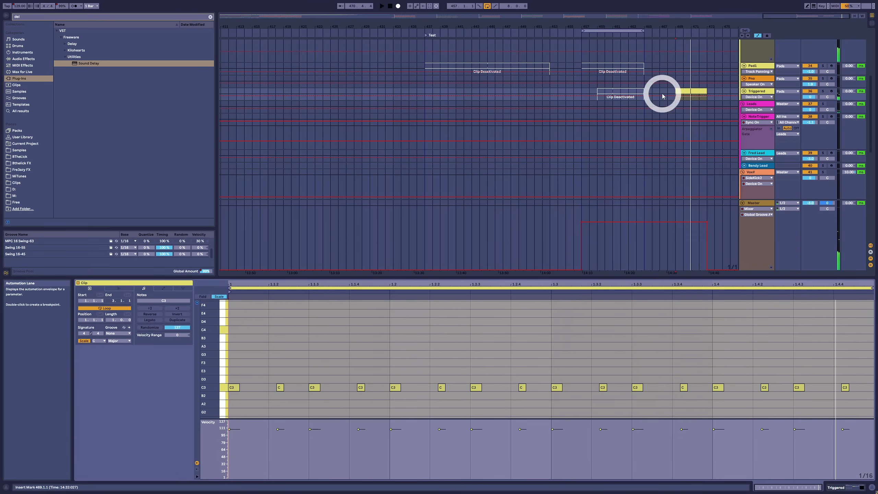
# Step: Activate the Pad1 clip at bar 437, enable the first SideKick2 on the Pads group and play the section
pyautogui.scroll(3, 586, 100)
pyautogui.click(528, 122)
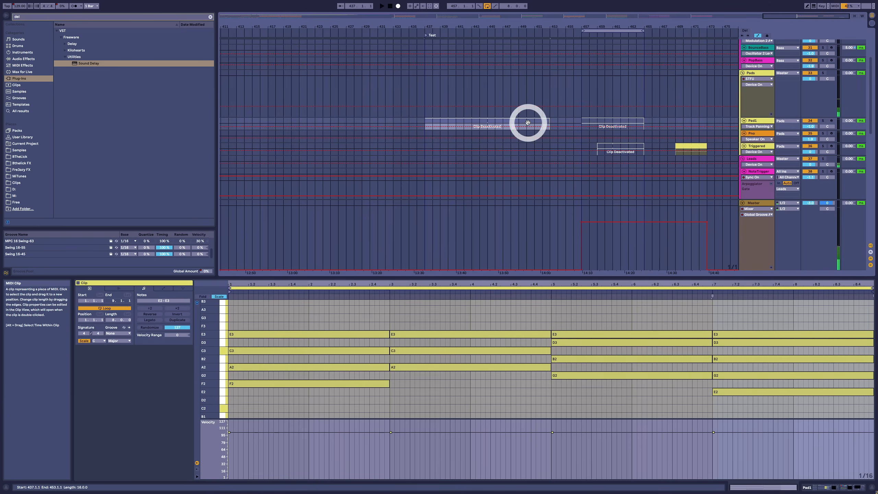
pyautogui.scroll(3, 526, 121)
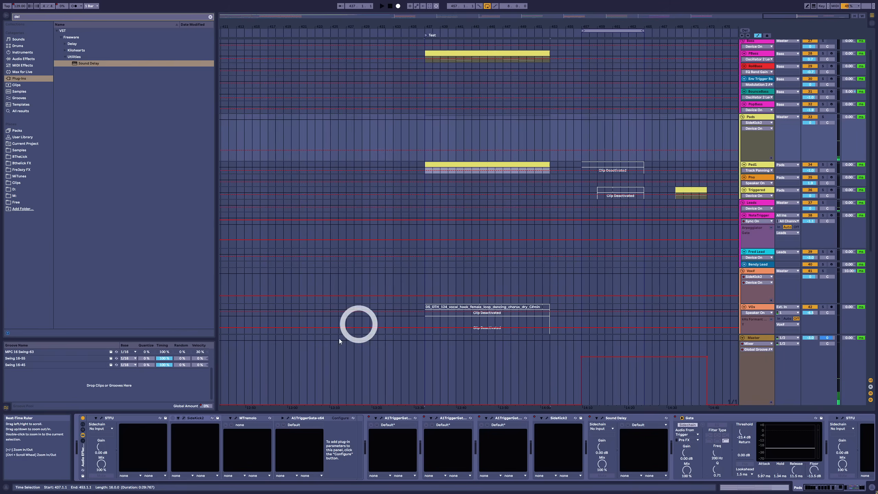
pyautogui.click(172, 418)
pyautogui.press('space')
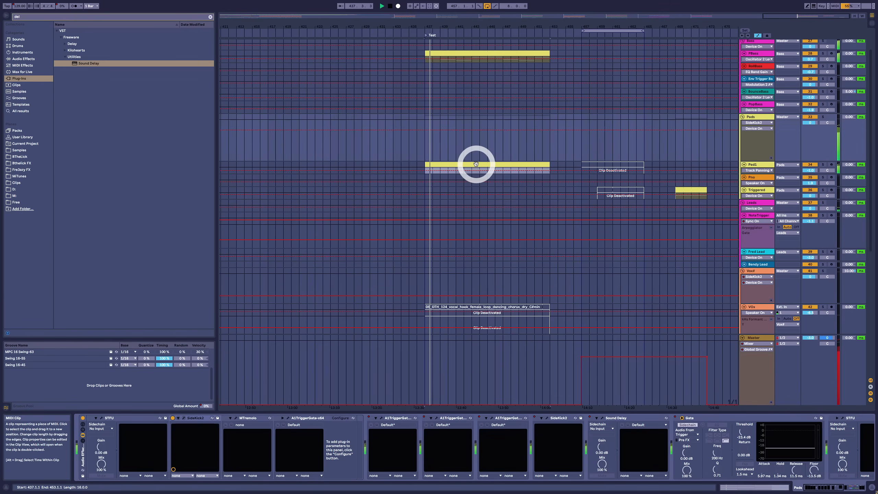
# Step: Open the Triggered clip at bar 469 and select all of its C3 notes
pyautogui.click(476, 164)
pyautogui.click(690, 192)
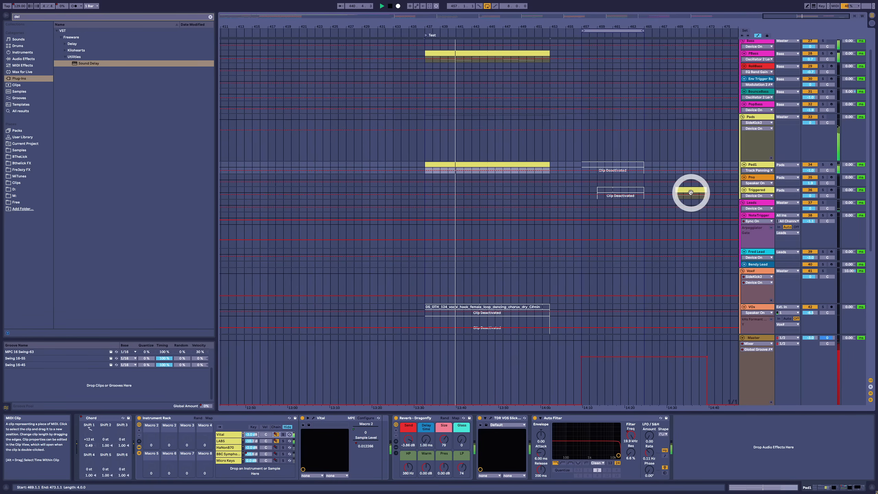
pyautogui.doubleClick(691, 191)
pyautogui.click(233, 369)
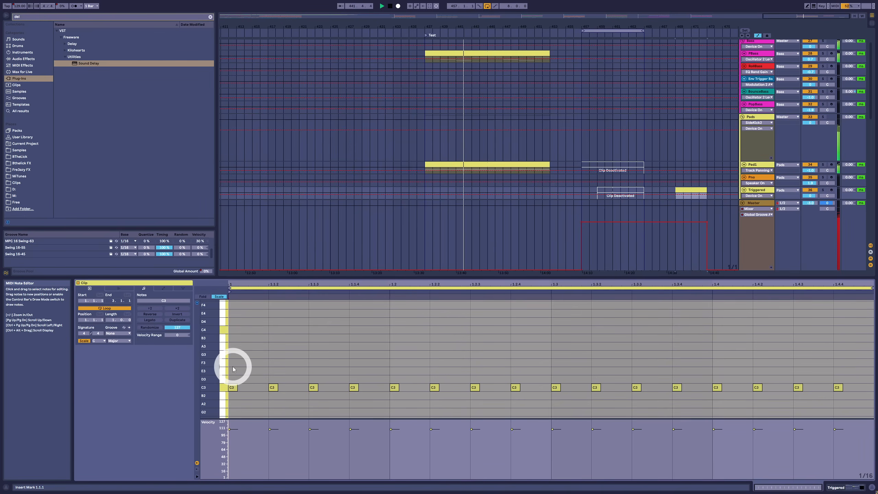
pyautogui.moveTo(233, 369); pyautogui.dragTo(863, 411)
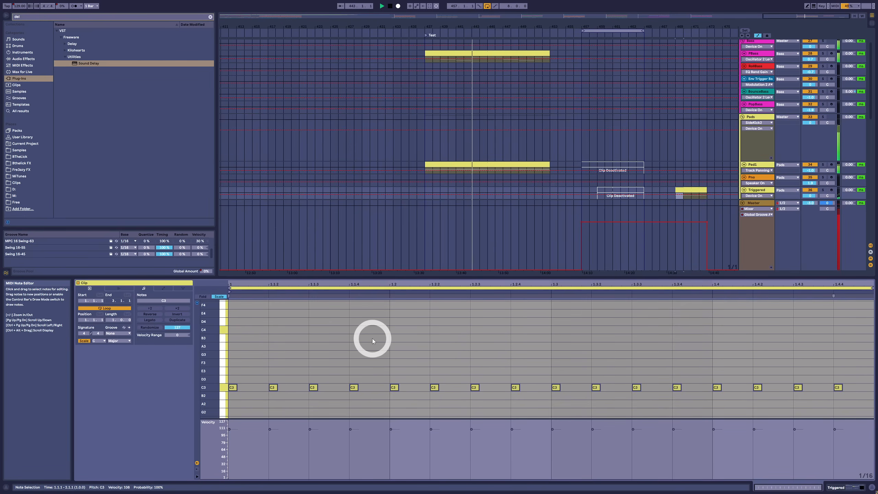
# Step: Activate the Pad1 clip at bar 457 and play the section from its start
pyautogui.click(532, 167)
pyautogui.click(597, 144)
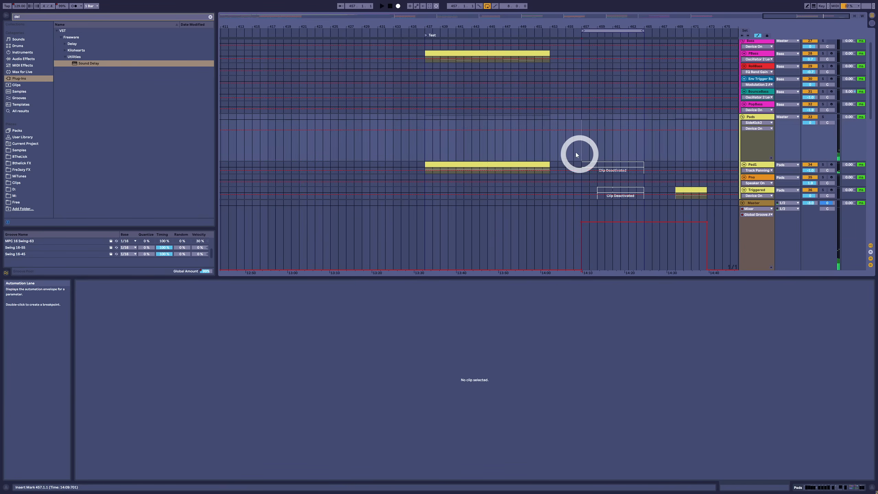
pyautogui.click(592, 165)
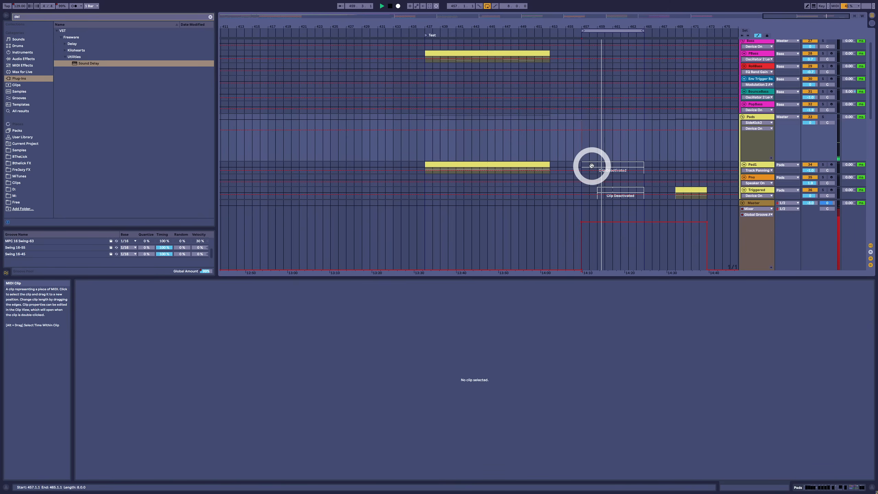
pyautogui.click(689, 191)
pyautogui.doubleClick(623, 167)
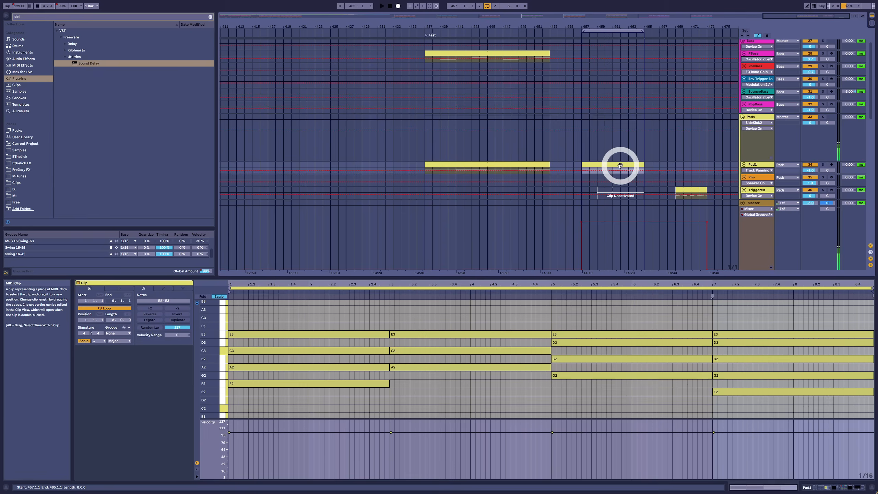
pyautogui.click(580, 150)
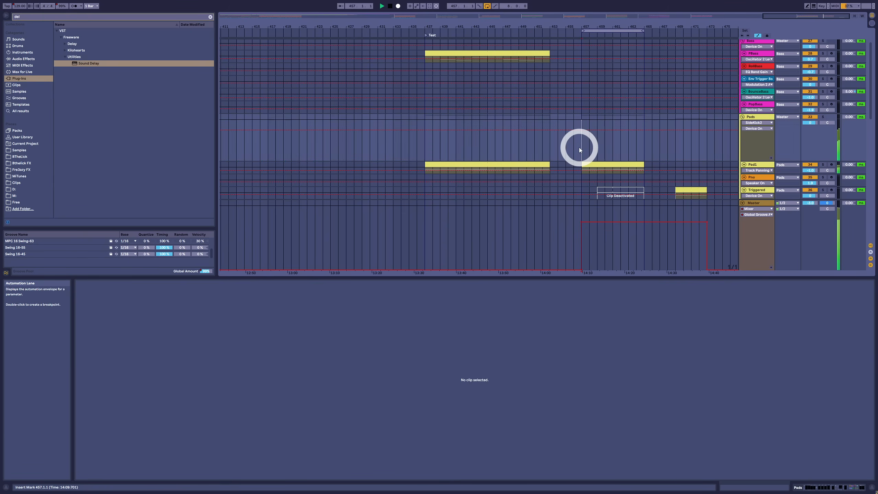
pyautogui.press('space')
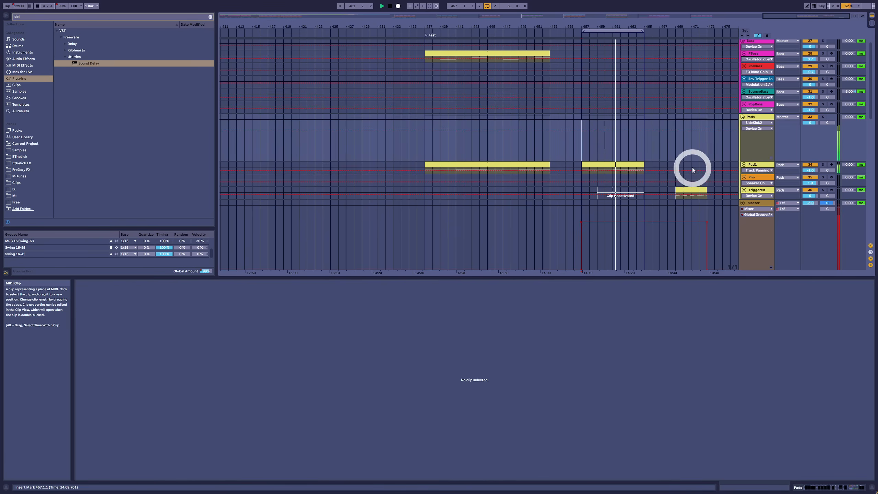
pyautogui.press('space')
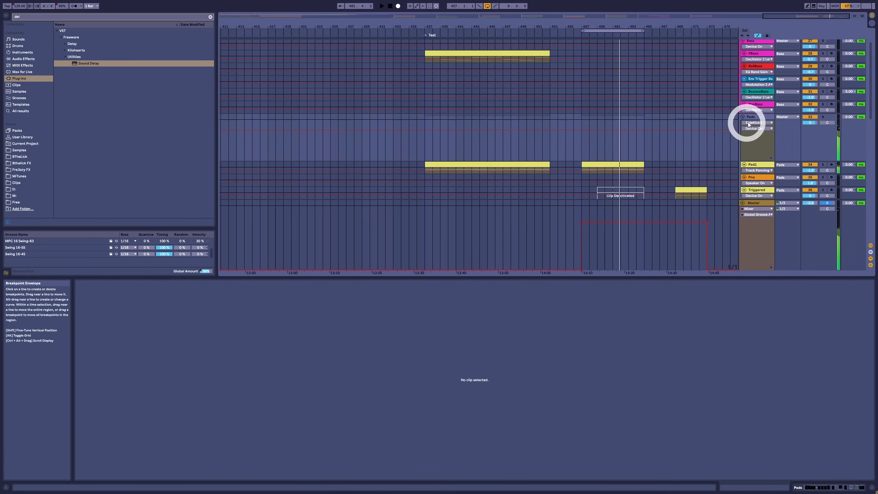
# Step: Switch the Pads group from SideKick2 to A1TriggerGate and adjust the Swing amount of the gate pattern
pyautogui.hotkey('shift', 'Tab')
pyautogui.click(172, 418)
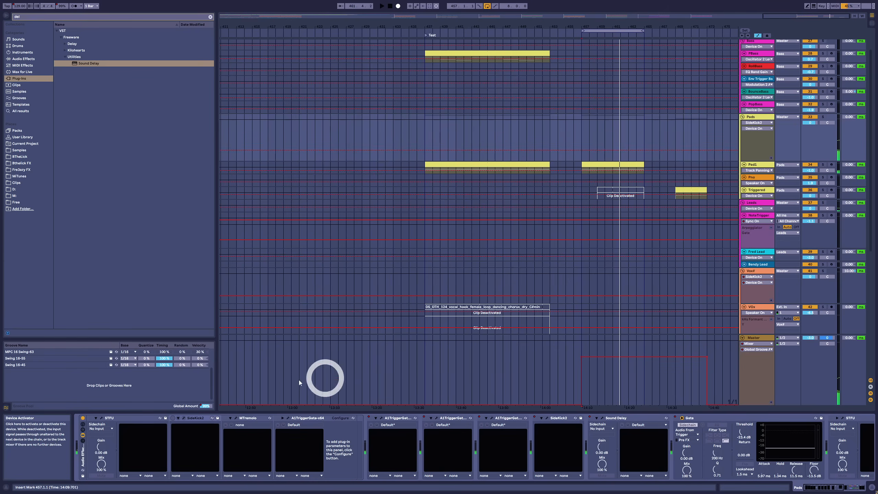
pyautogui.click(276, 418)
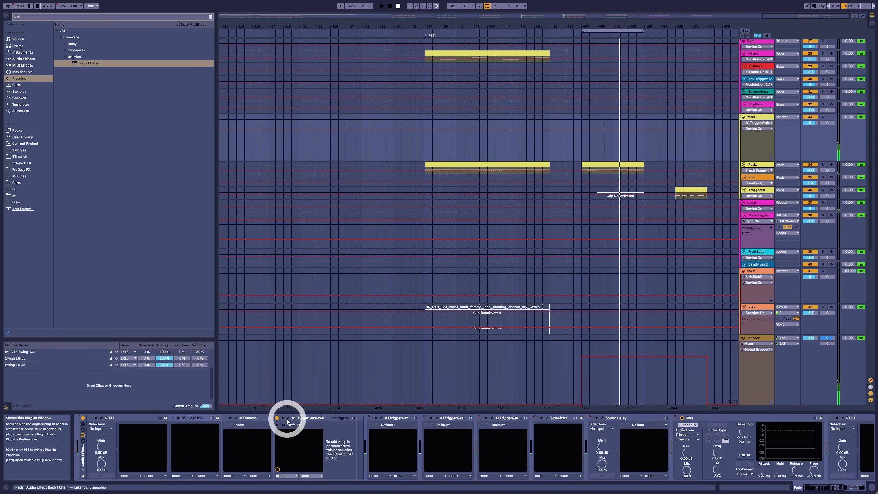
pyautogui.click(288, 419)
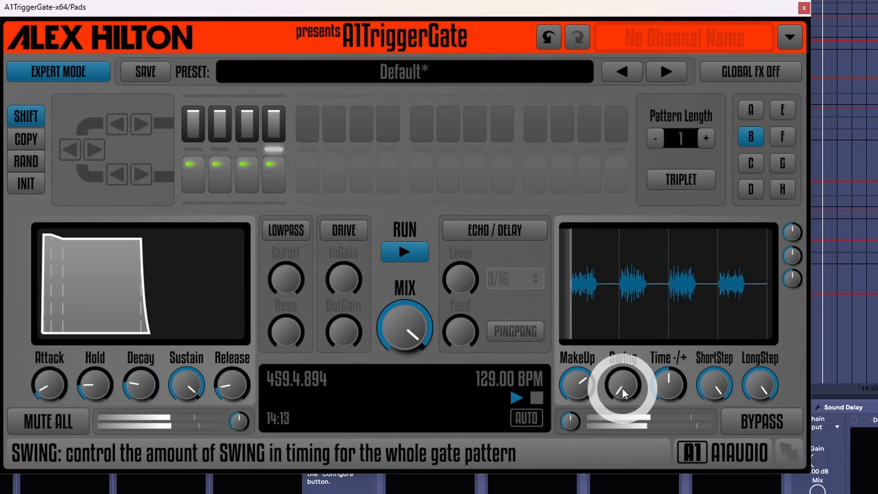
pyautogui.moveTo(622, 393); pyautogui.dragTo(630, 238)
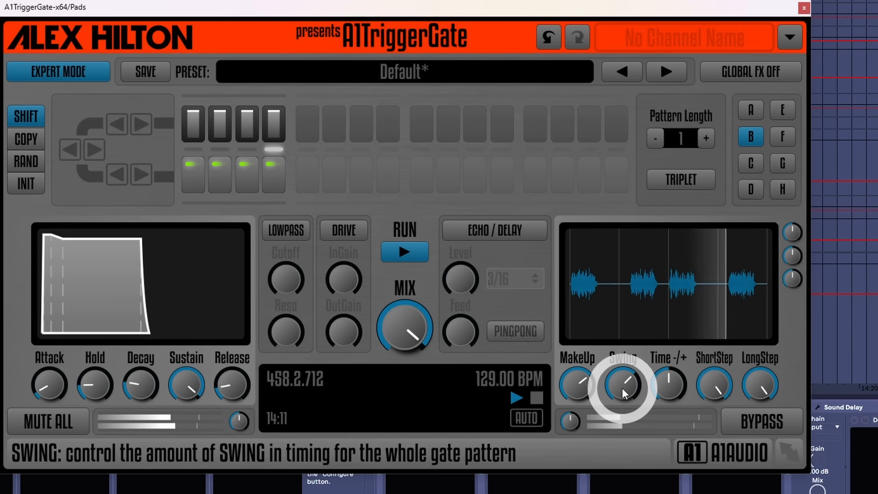
pyautogui.moveTo(624, 394); pyautogui.dragTo(626, 391)
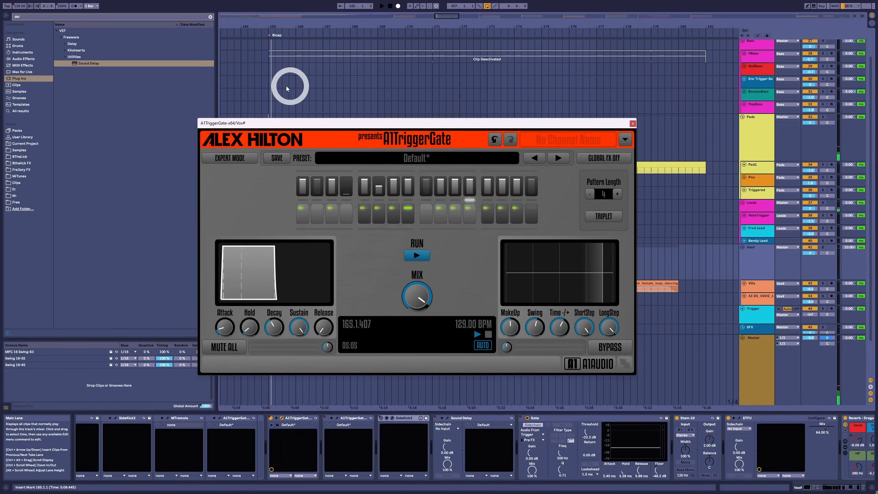
# Step: Play the song from bar 165 and compare the vocal group with and without its A1TriggerGate, closing the plugin window at the end
pyautogui.click(270, 84)
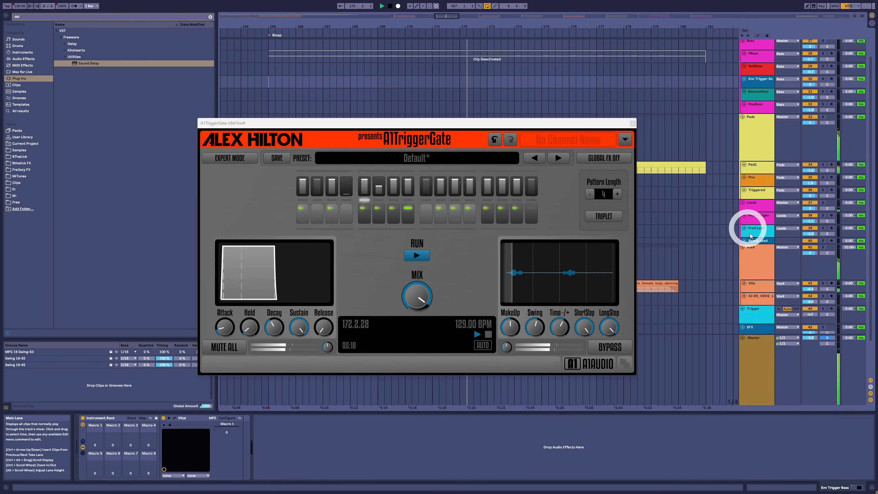
pyautogui.click(755, 258)
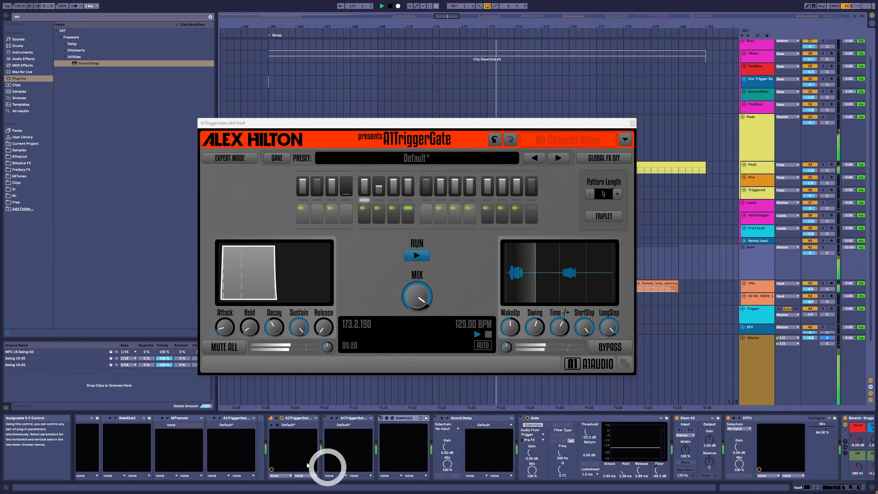
pyautogui.click(270, 421)
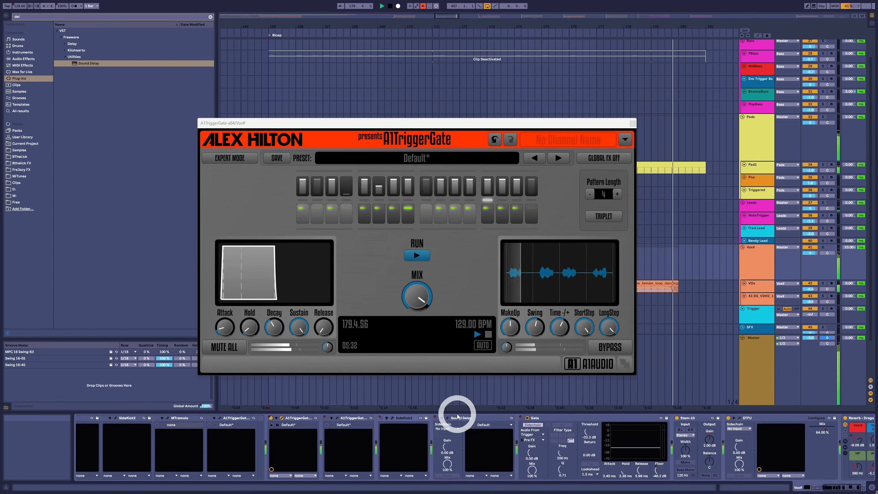
pyautogui.click(633, 124)
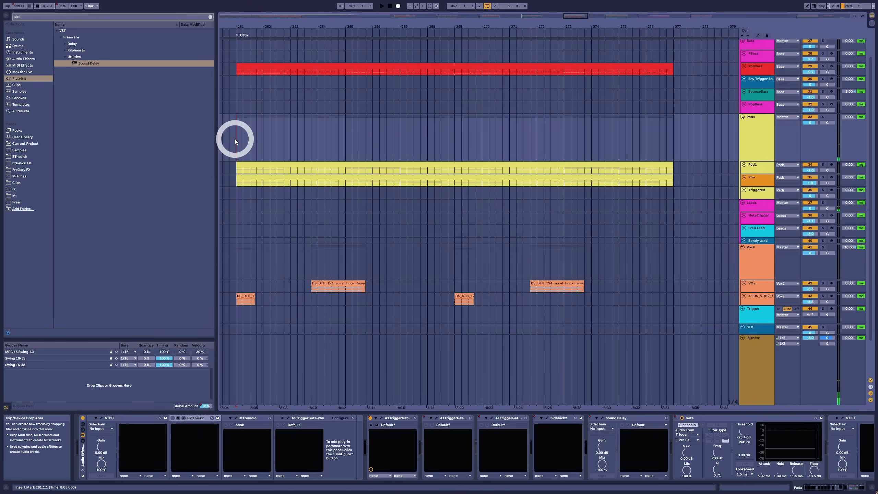
# Step: Play the Otto section and inspect the device chains of the Pads group and the Pad1 track
pyautogui.press('space')
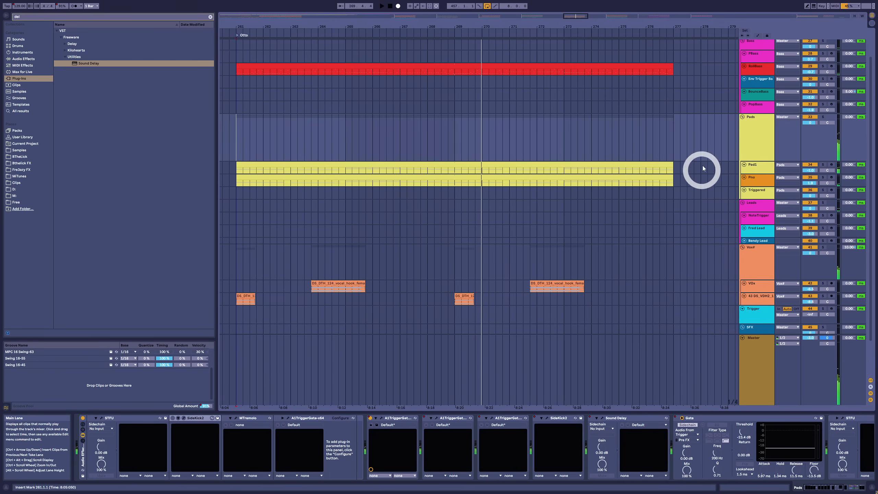
pyautogui.click(748, 145)
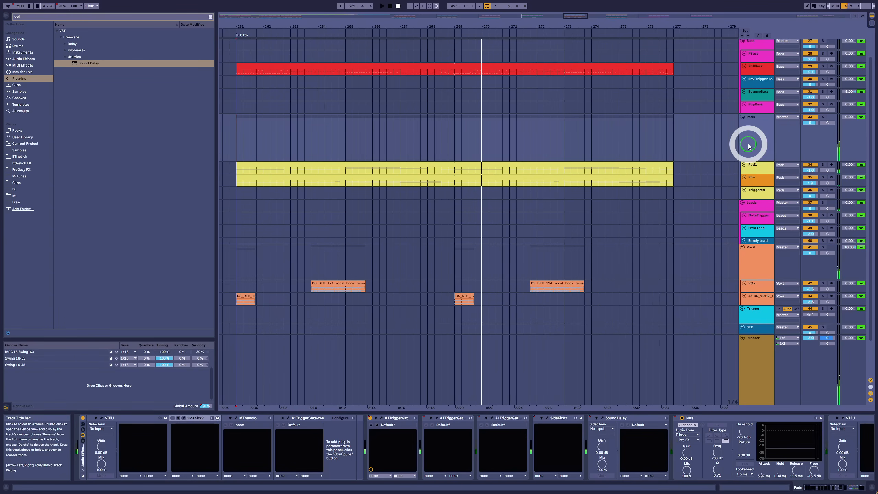
pyautogui.click(749, 168)
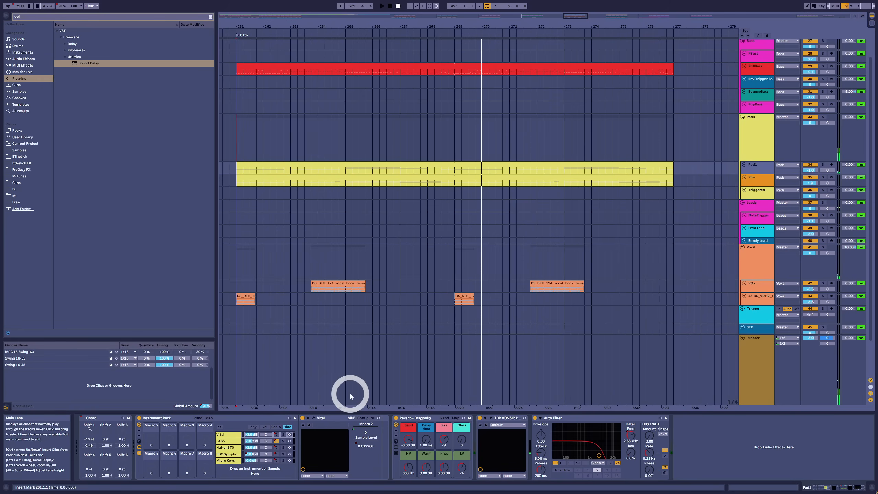
pyautogui.click(747, 129)
# Step: Solo the Pads group to hear it while viewing its active A1TriggerGate, and release the solo
pyautogui.click(823, 117)
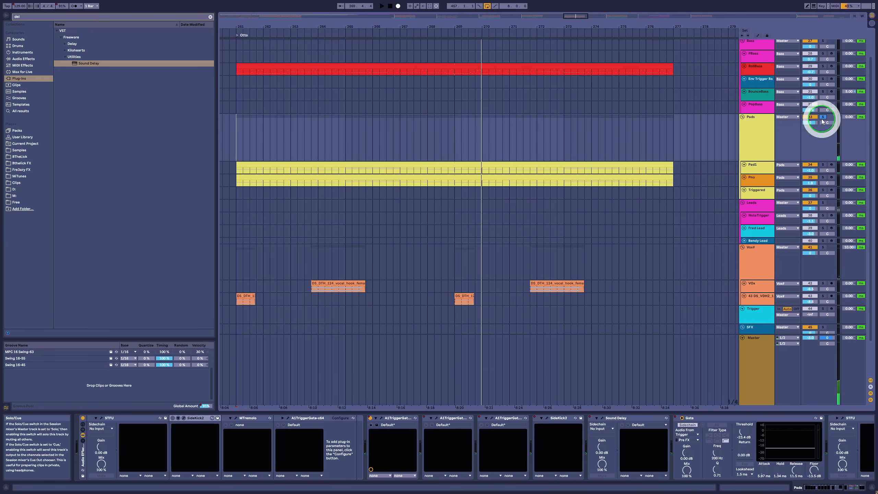
pyautogui.press('space')
pyautogui.click(382, 418)
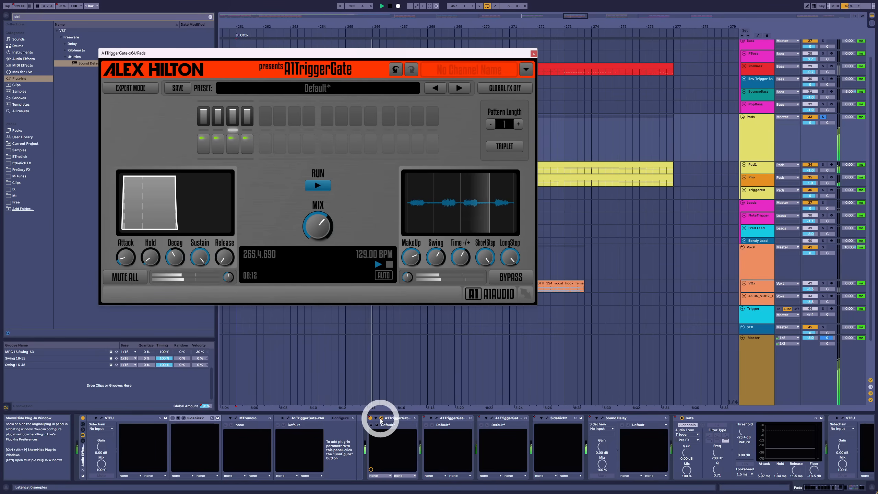
pyautogui.click(381, 420)
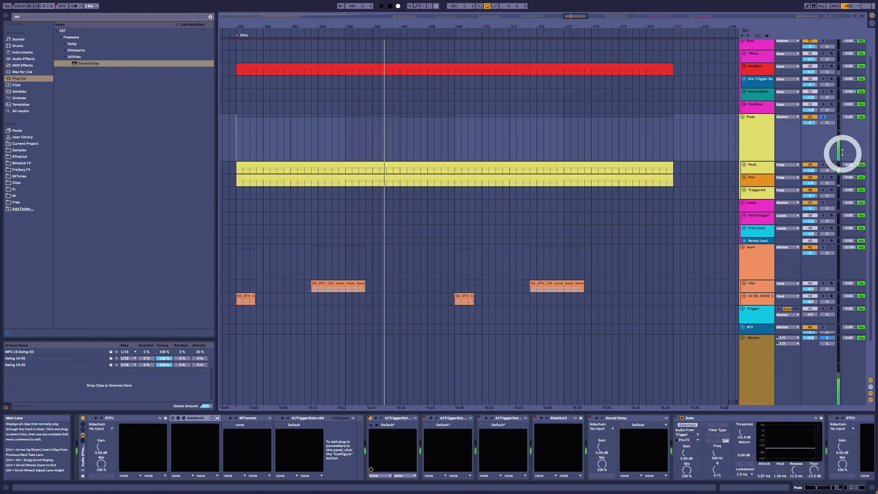
pyautogui.click(823, 116)
# Step: Open the red bass clip in the Otto section and select all of its notes
pyautogui.click(750, 74)
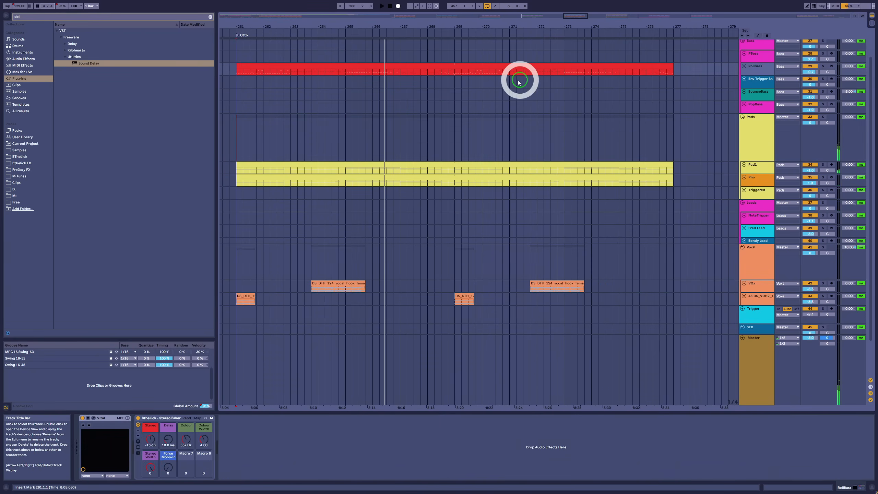
pyautogui.doubleClick(519, 72)
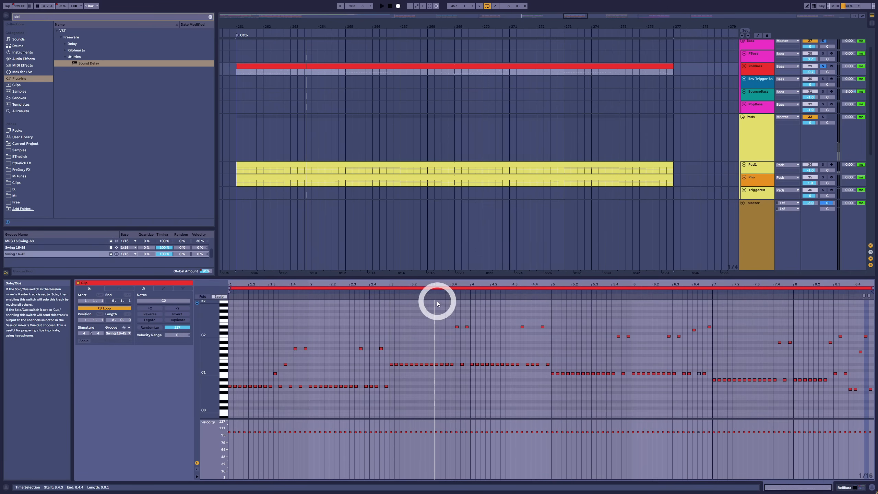
pyautogui.click(388, 307)
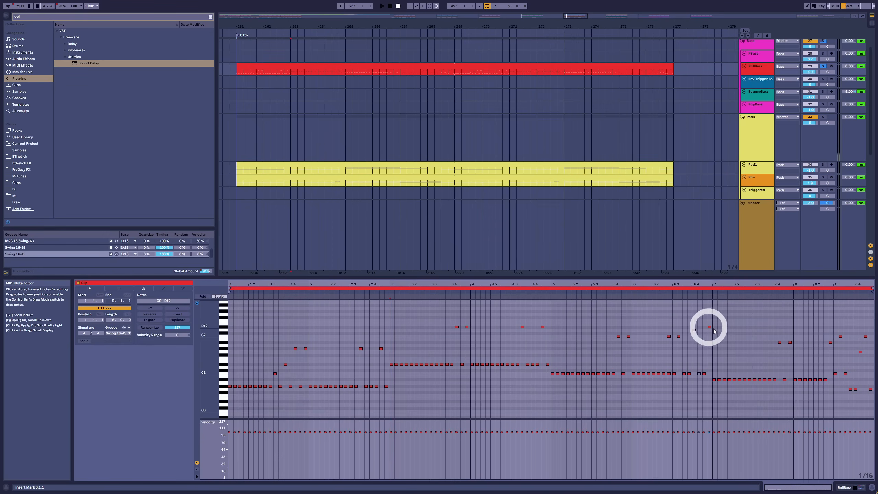
pyautogui.hotkey('ctrl', 'a')
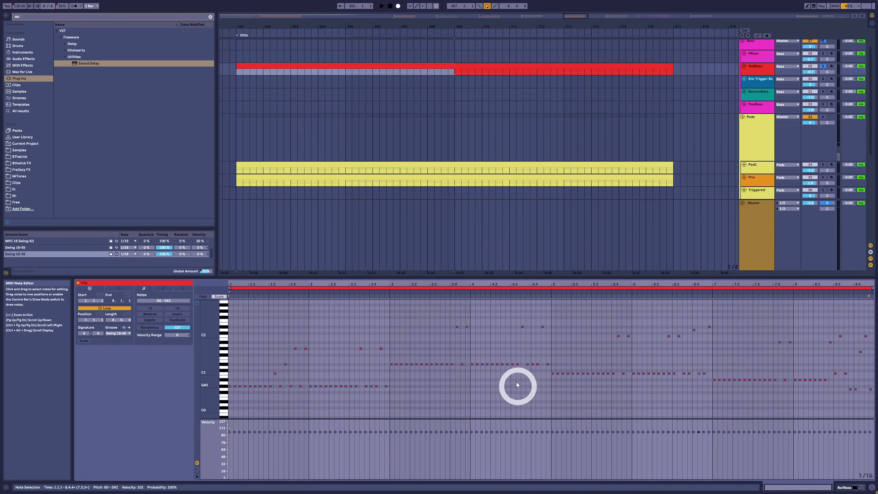
# Step: Play the soloed RollBass part from the start of the Otto section while viewing its clip notes
pyautogui.press('space')
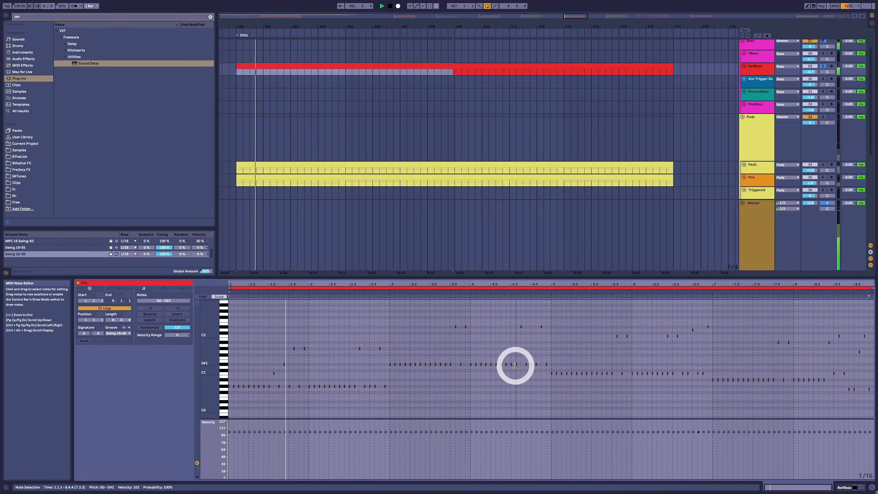
pyautogui.click(517, 365)
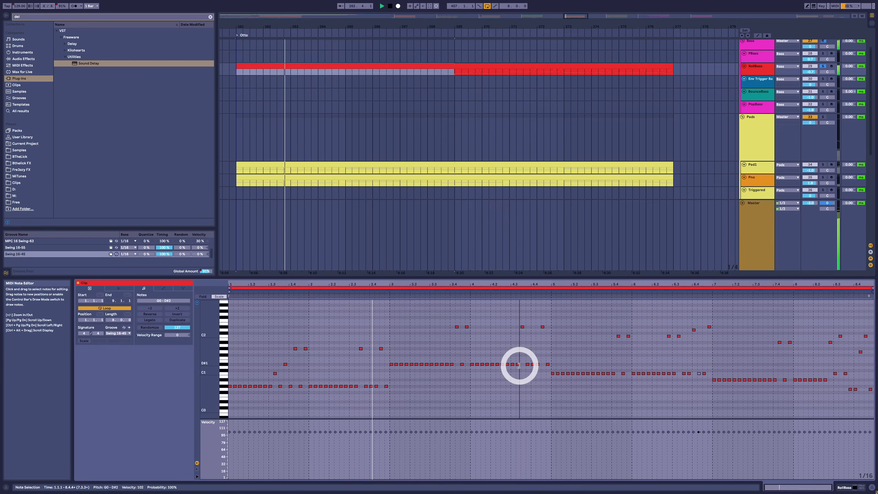
pyautogui.moveTo(519, 365); pyautogui.dragTo(519, 365)
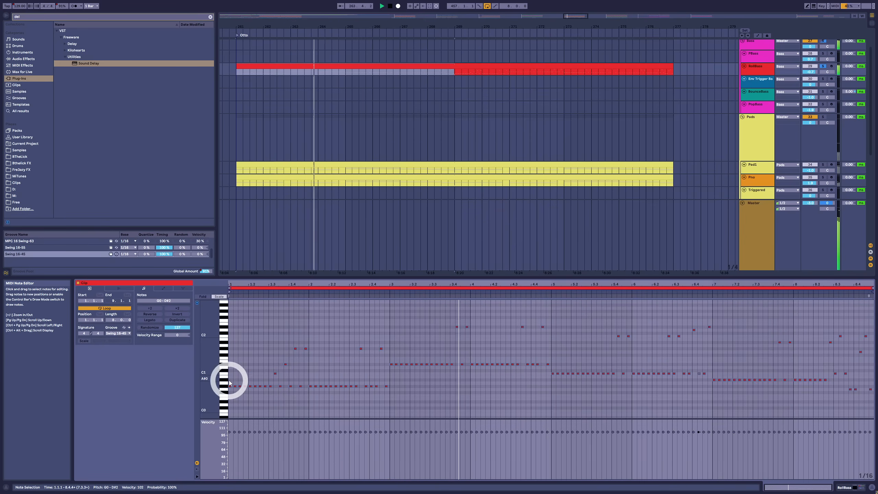
# Step: Listen to the soloed RollBass part with the track's Vital synth window in view, and close the window
pyautogui.hotkey('shift', 'Tab')
pyautogui.hotkey('ctrl', 'alt', 'p')
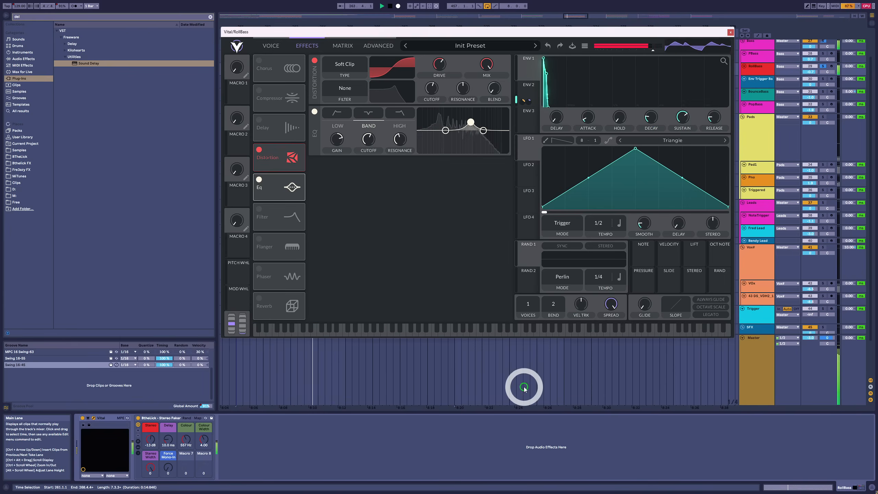
pyautogui.press('space')
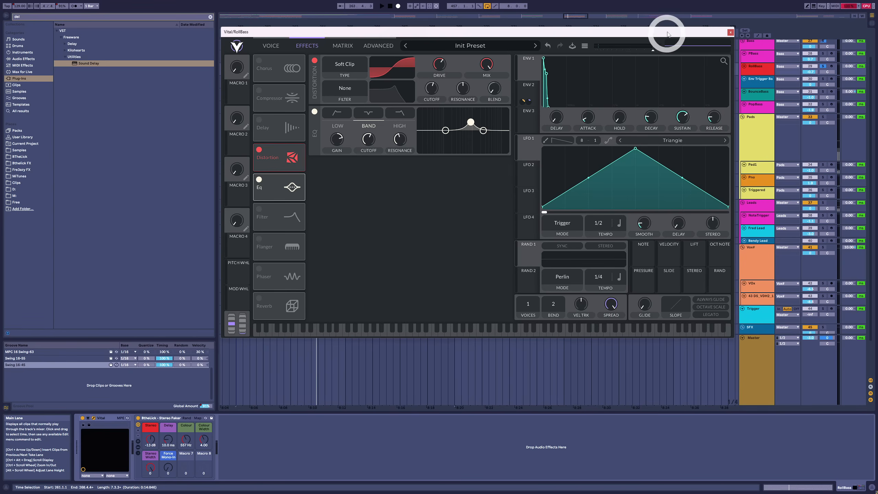
pyautogui.moveTo(668, 33); pyautogui.dragTo(659, 72)
pyautogui.moveTo(710, 160)
pyautogui.mouseDown()
pyautogui.moveTo(709, 142)
pyautogui.moveTo(704, 159)
pyautogui.mouseUp()
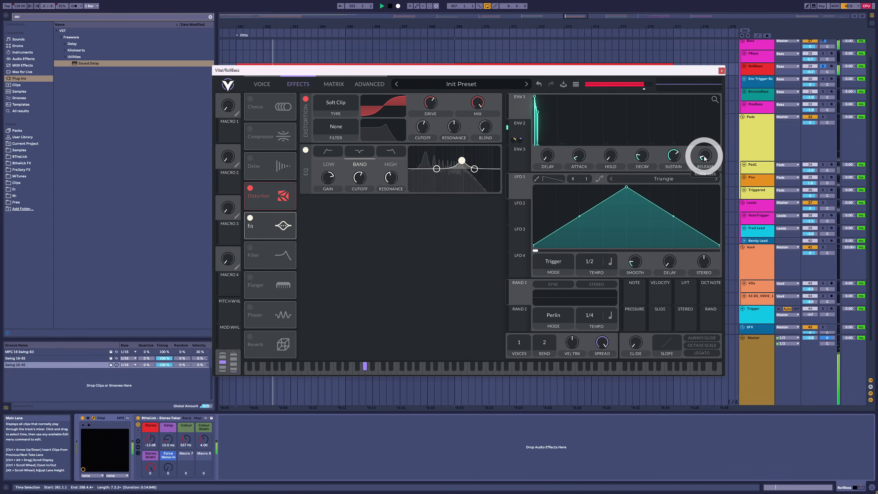
pyautogui.click(721, 71)
# Step: Release the RollBass solo to hear the full Otto section, and display the Pads group's device chain
pyautogui.click(823, 66)
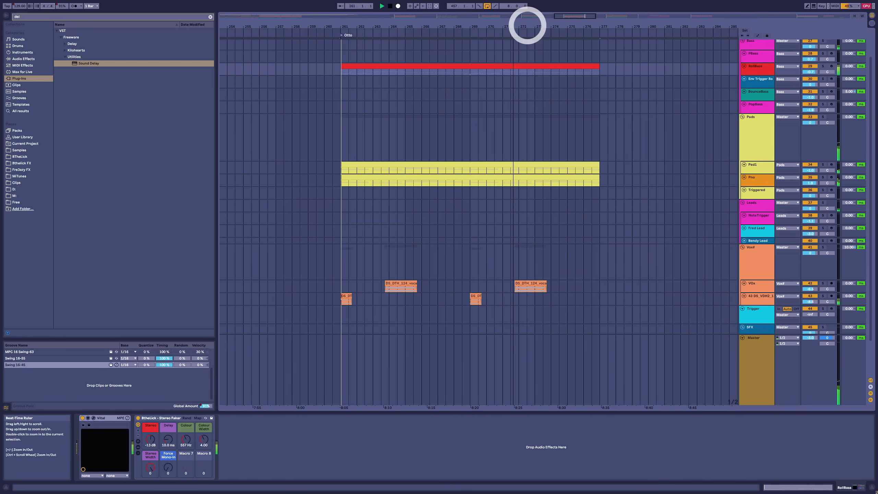
pyautogui.moveTo(527, 25); pyautogui.dragTo(528, 26)
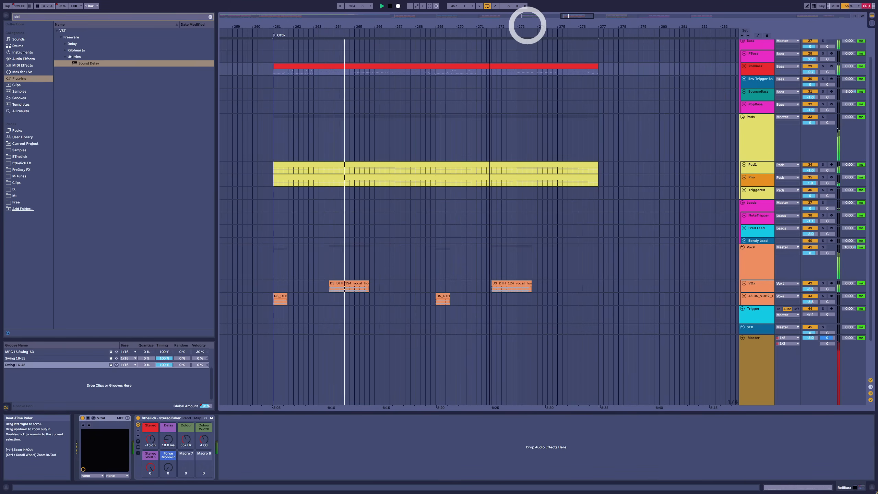
pyautogui.press('space')
pyautogui.click(752, 144)
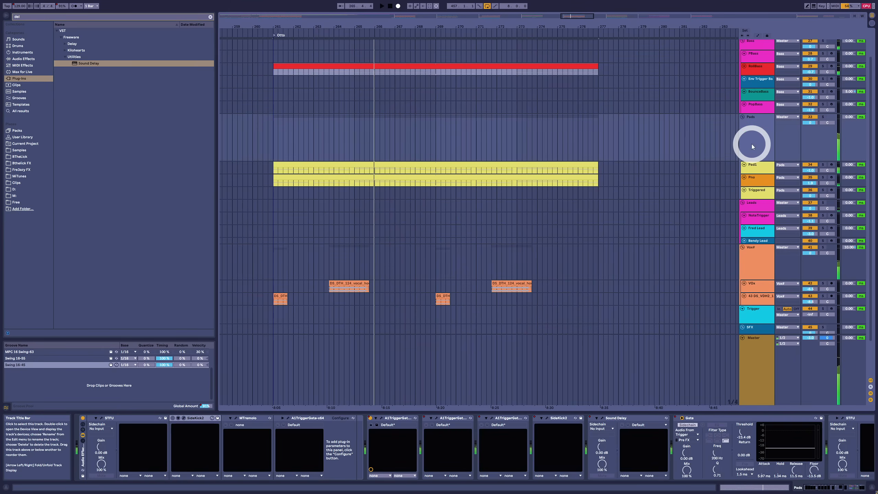
pyautogui.moveTo(523, 23); pyautogui.dragTo(525, 25)
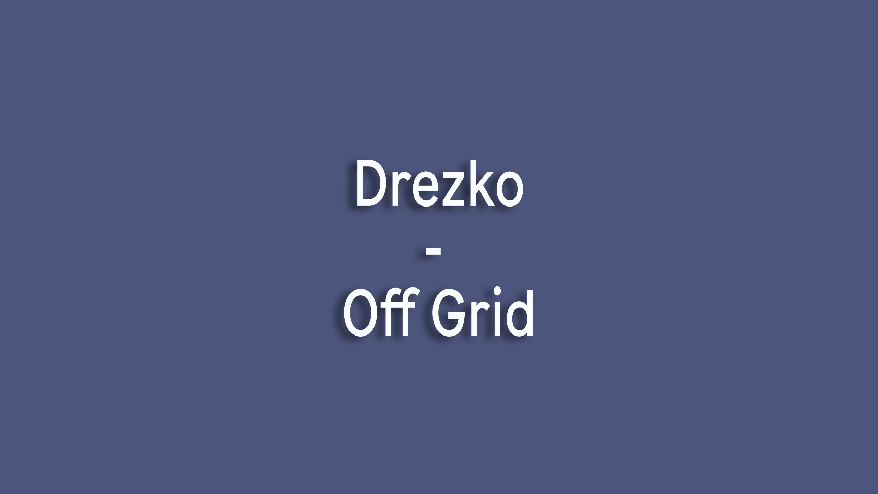
# Step: Play the Dezko section from bar 317 and inspect the Chord Trigger style in the NoteTrigger track's Arpeggiator
pyautogui.click(277, 138)
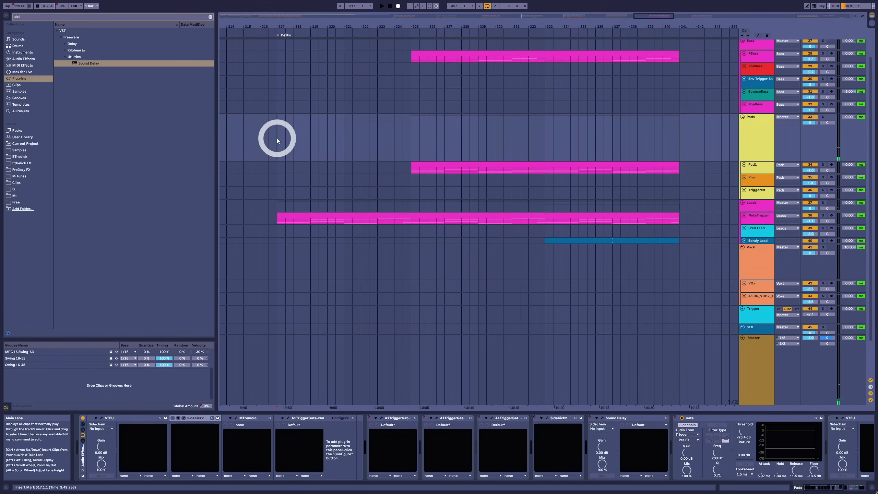
pyautogui.press('space')
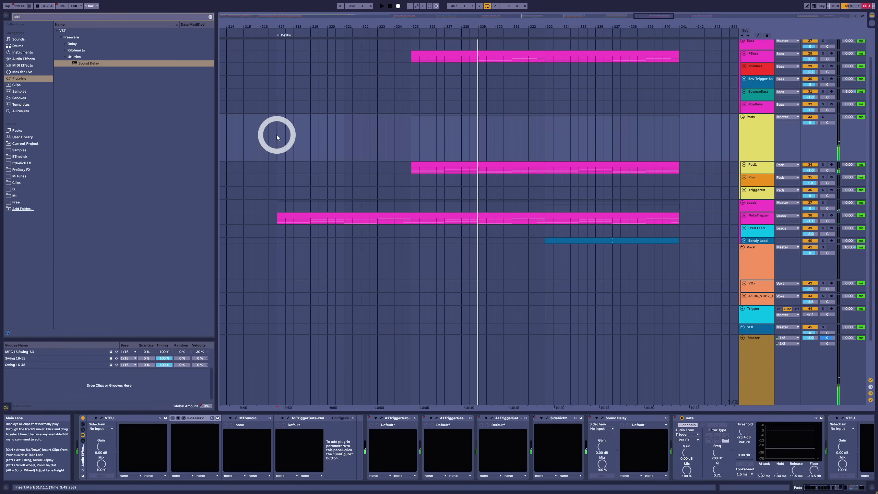
pyautogui.click(302, 217)
pyautogui.click(759, 217)
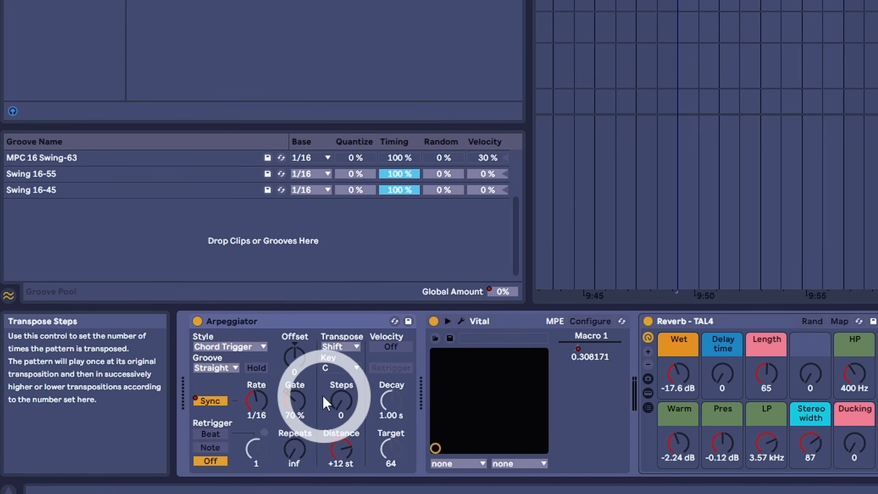
pyautogui.click(249, 347)
pyautogui.click(255, 292)
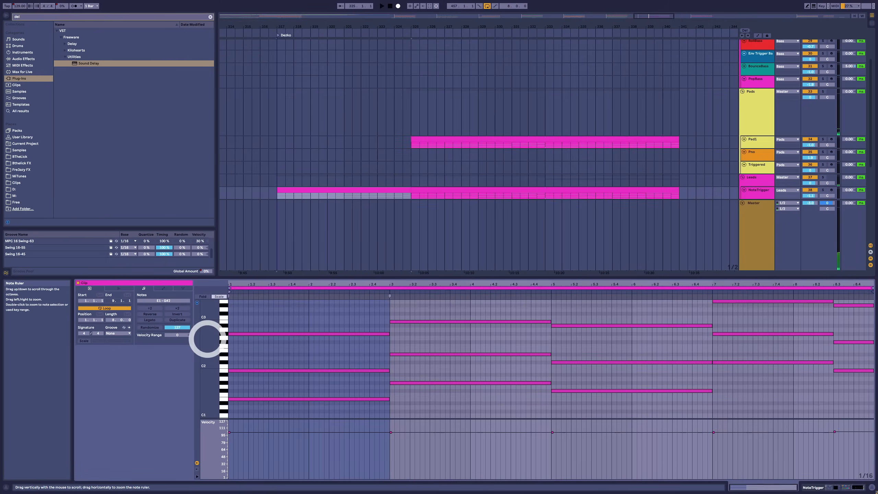
# Step: Highlight the first three sustained chords in the NoteTrigger clip, one chord at a time
pyautogui.moveTo(302, 307); pyautogui.dragTo(286, 410)
pyautogui.moveTo(450, 306); pyautogui.dragTo(447, 406)
pyautogui.moveTo(622, 313); pyautogui.dragTo(621, 397)
pyautogui.click(769, 382)
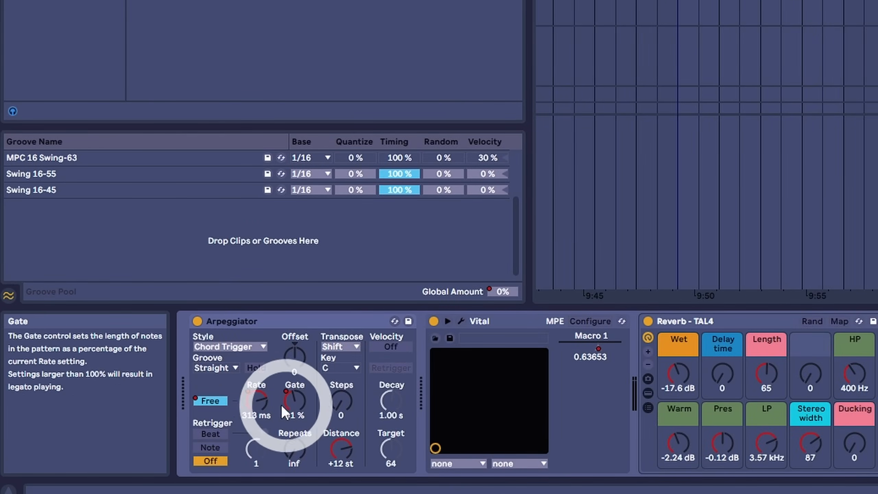
# Step: Show the automation of the NoteTrigger Arpeggiator's Free Rate and Gate, and enlarge both automation lanes
pyautogui.click(271, 407)
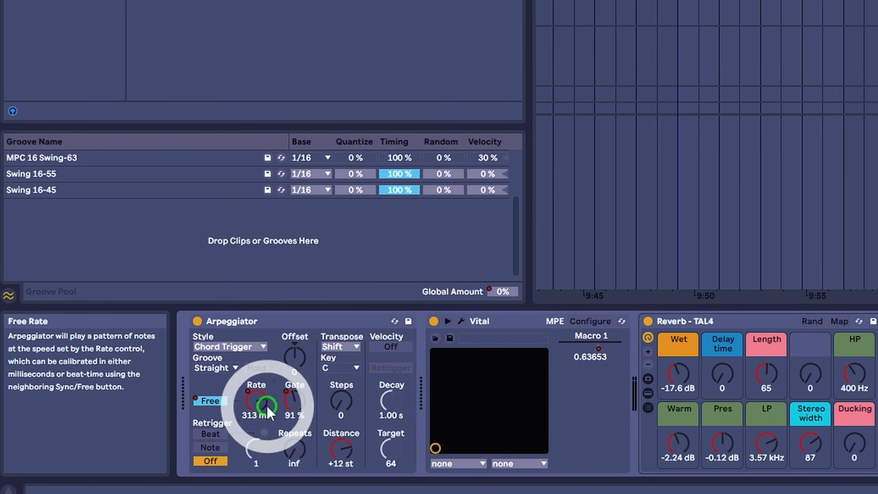
pyautogui.click(705, 4)
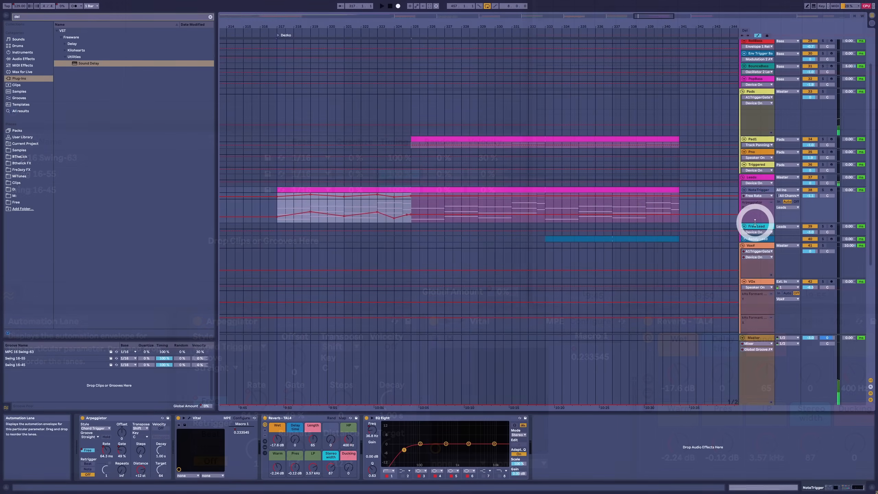
pyautogui.moveTo(755, 222); pyautogui.dragTo(757, 245)
pyautogui.moveTo(760, 199); pyautogui.dragTo(754, 240)
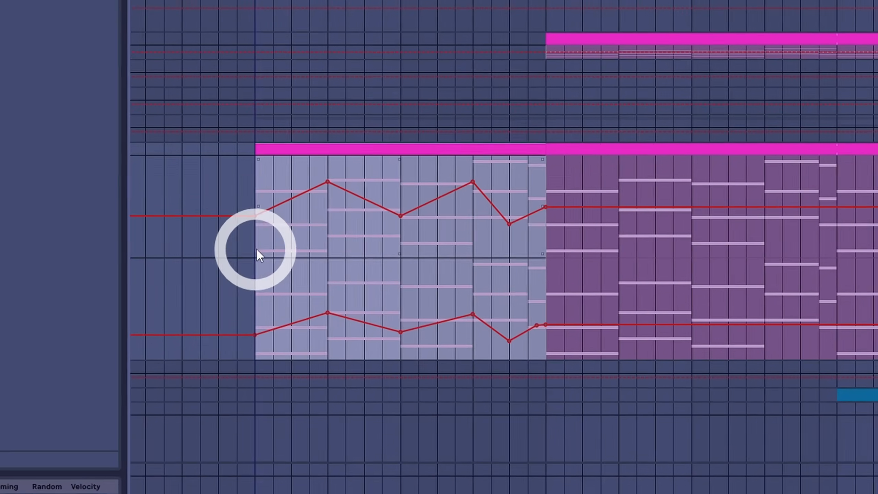
# Step: Play from bar 317 to follow the Arpeggiator's automated Rate and Gate, and mark bar 325 in the NoteTrigger automation
pyautogui.click(263, 244)
pyautogui.press('space')
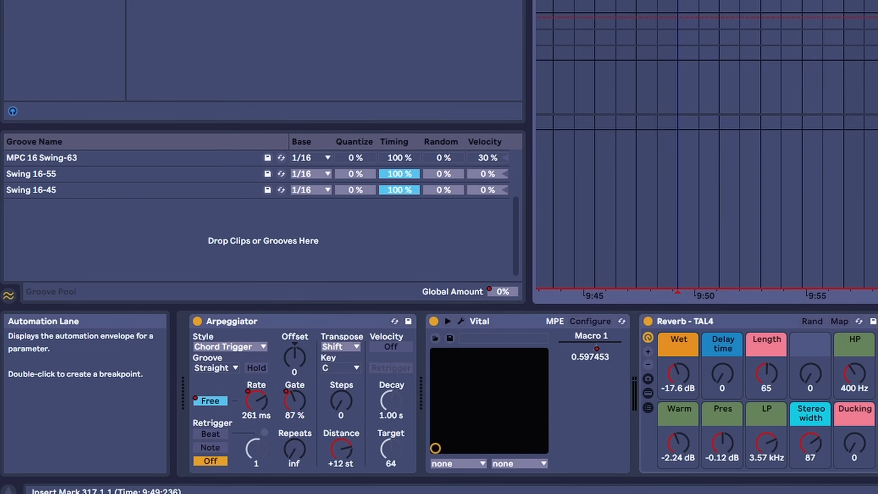
pyautogui.press('space')
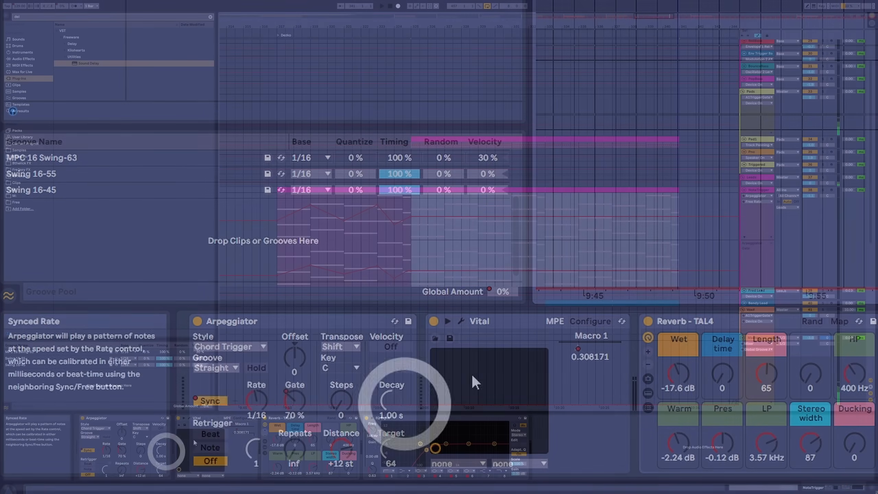
pyautogui.click(413, 234)
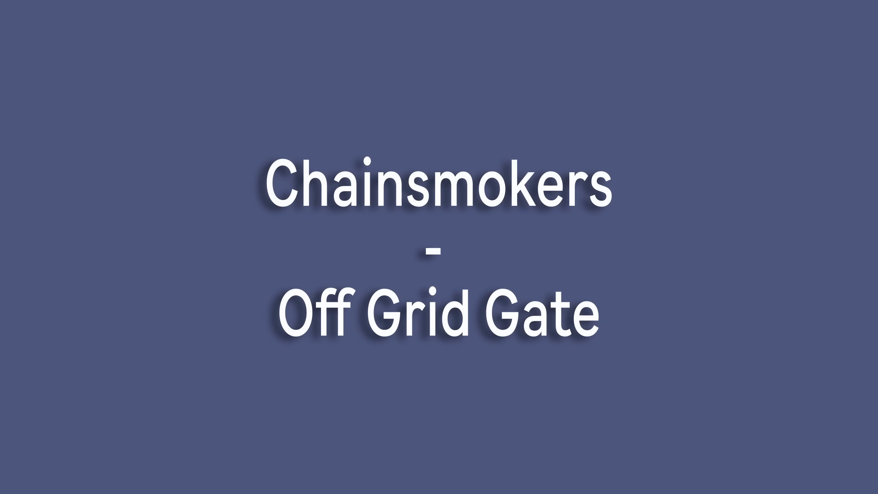
# Step: Play the Chain section, view its piano and trigger clips, and display the vocal group's device chain
pyautogui.click(301, 154)
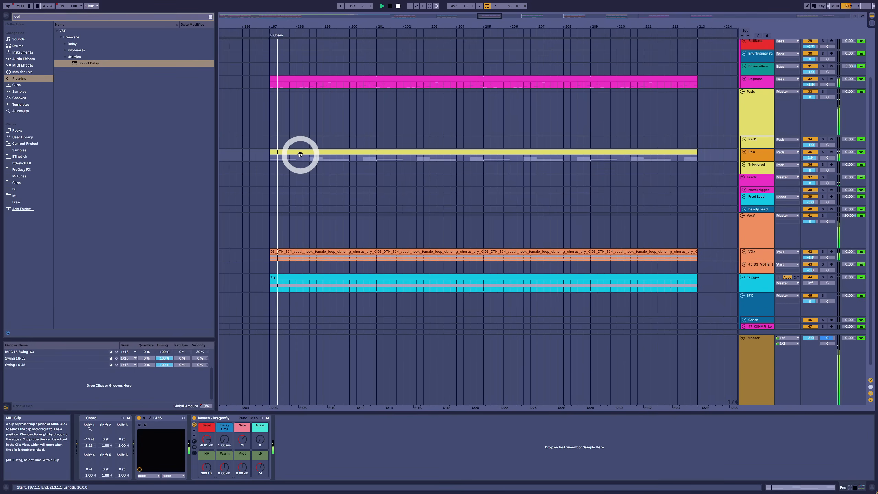
pyautogui.click(419, 291)
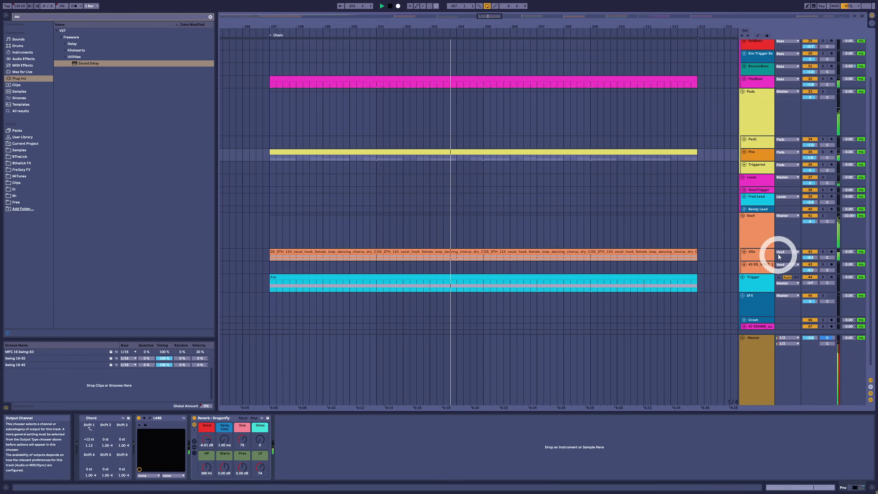
pyautogui.click(766, 228)
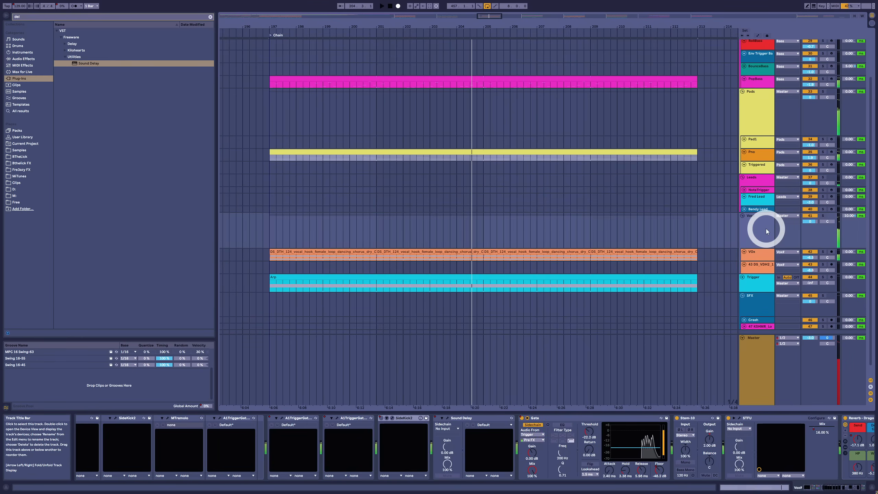
pyautogui.scroll(-1, 766, 239)
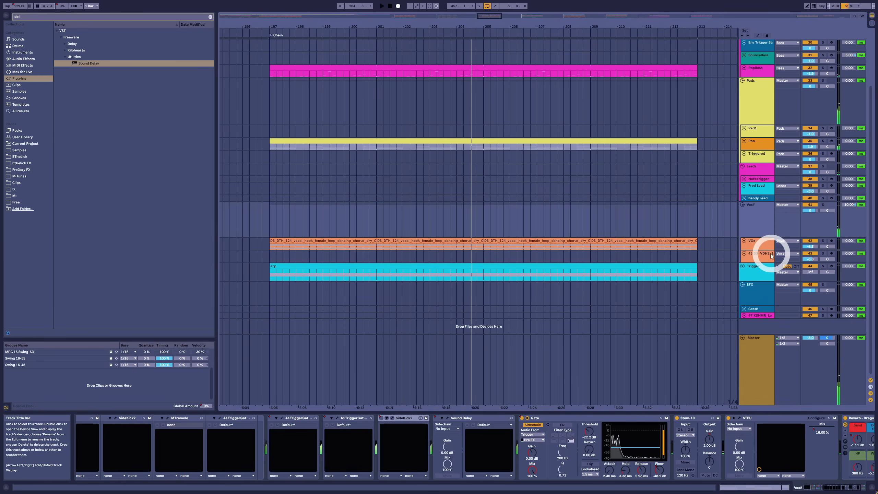
# Step: Inspect the Trigger track's Arpeggiator and Envelope MIDI, and open the Vital synth inside its instrument rack
pyautogui.click(756, 268)
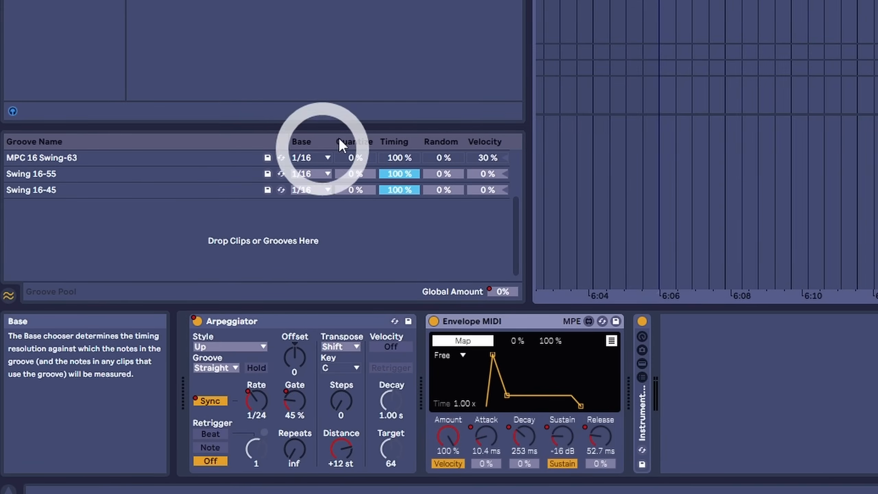
pyautogui.click(246, 320)
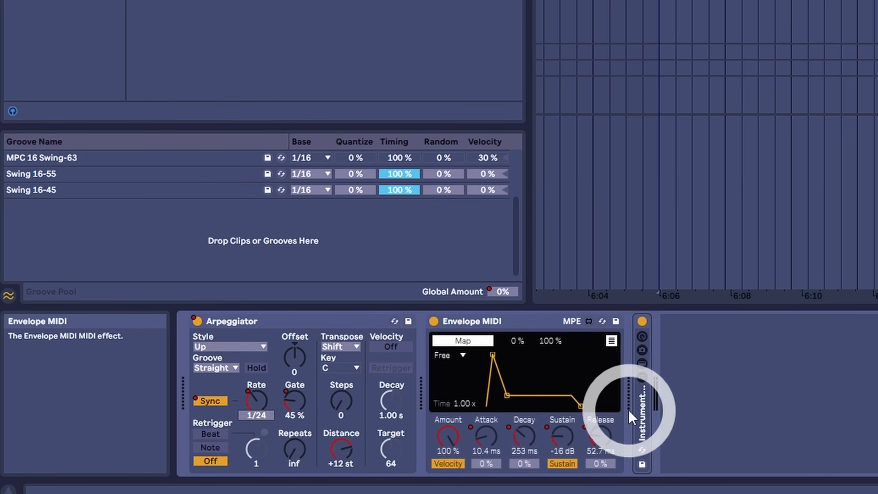
pyautogui.doubleClick(644, 409)
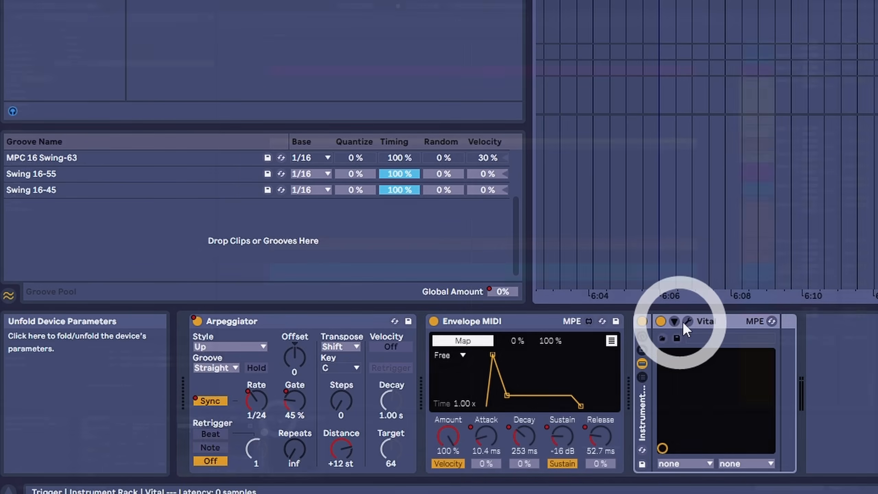
pyautogui.click(687, 324)
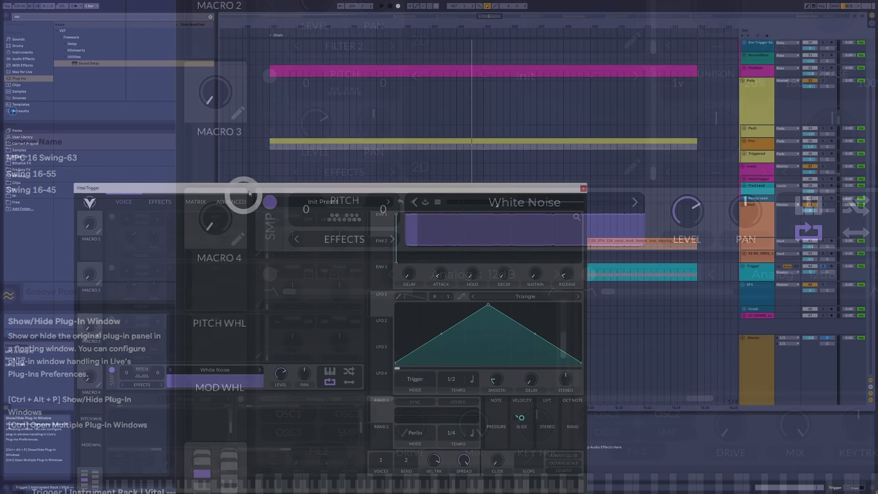
pyautogui.moveTo(257, 189); pyautogui.dragTo(270, 121)
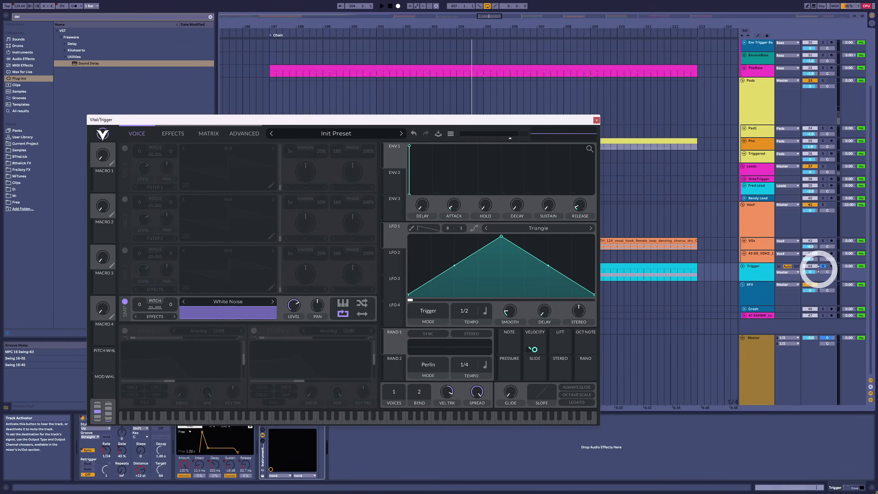
# Step: Listen to the Trigger track with its Vital white noise sampler in view, and close the synth window
pyautogui.click(766, 270)
pyautogui.press('space')
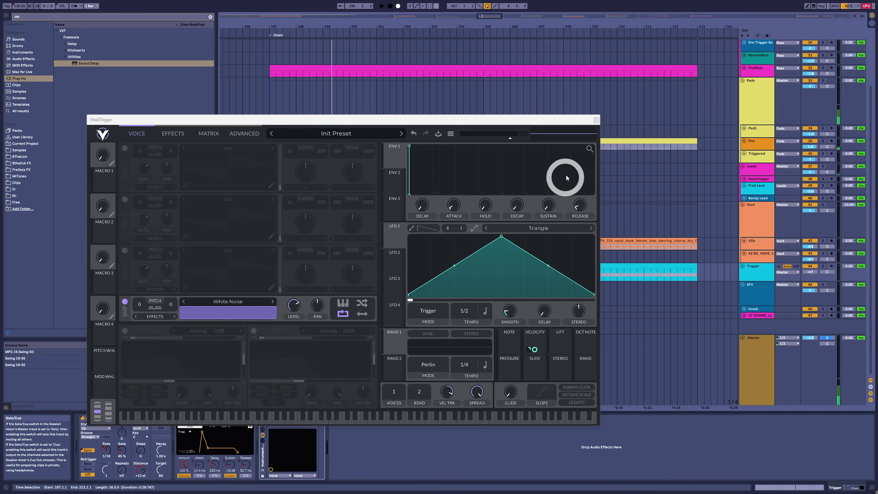
pyautogui.click(597, 120)
# Step: Play the soloed vocal group and compare it with its Trigger-sidechained Gate switched on and off
pyautogui.scroll(2, 311, 207)
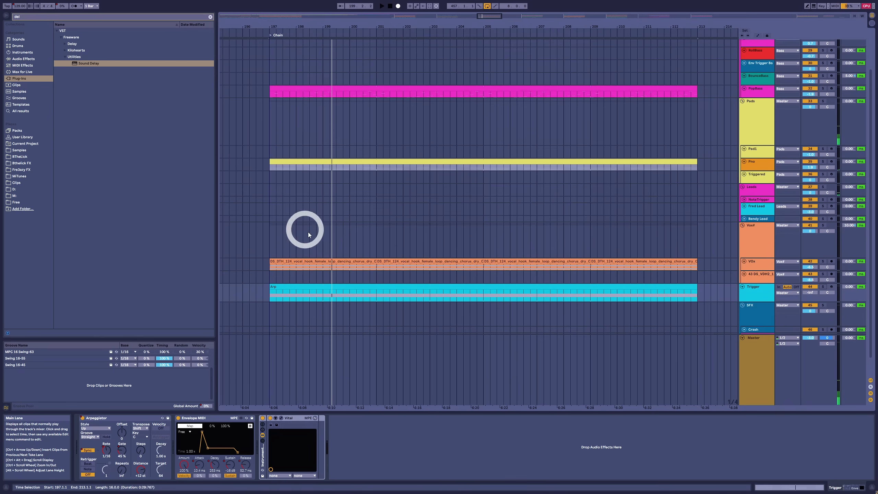
pyautogui.click(753, 249)
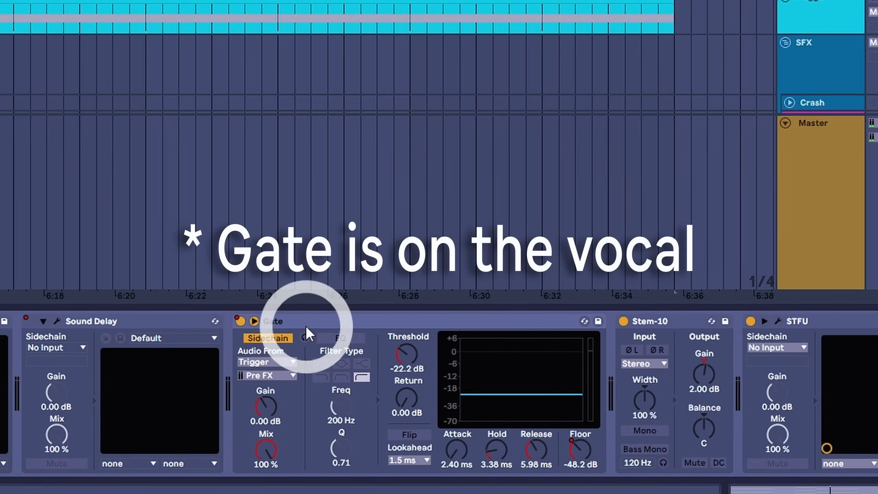
pyautogui.click(287, 316)
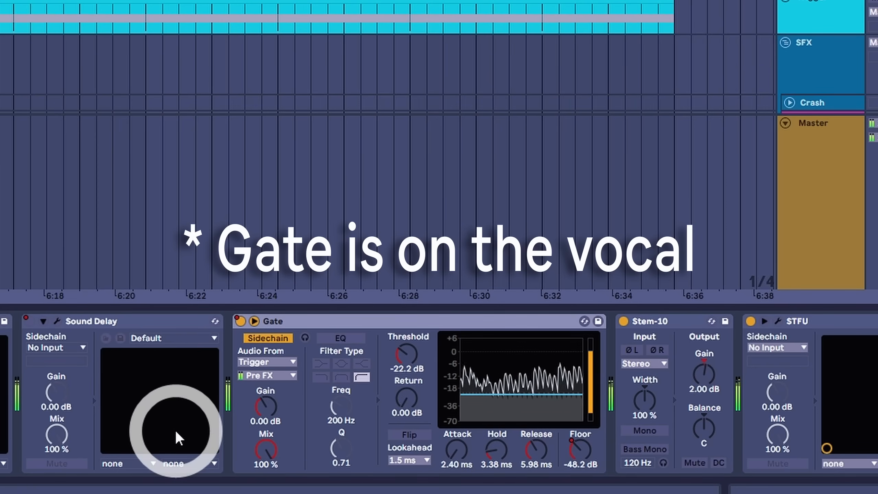
pyautogui.click(239, 321)
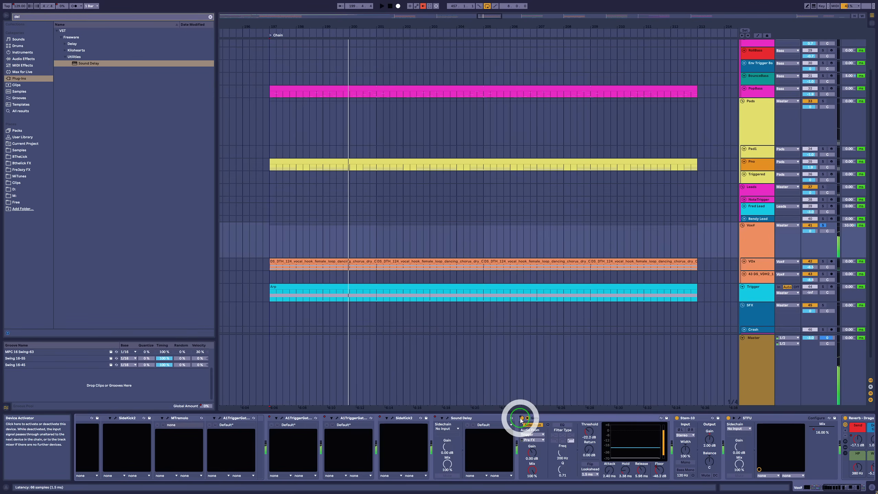
pyautogui.click(522, 418)
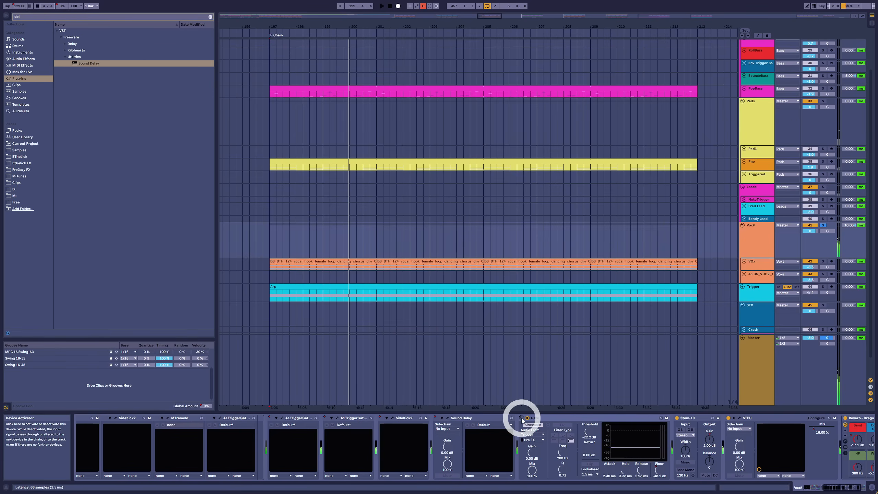
pyautogui.click(522, 419)
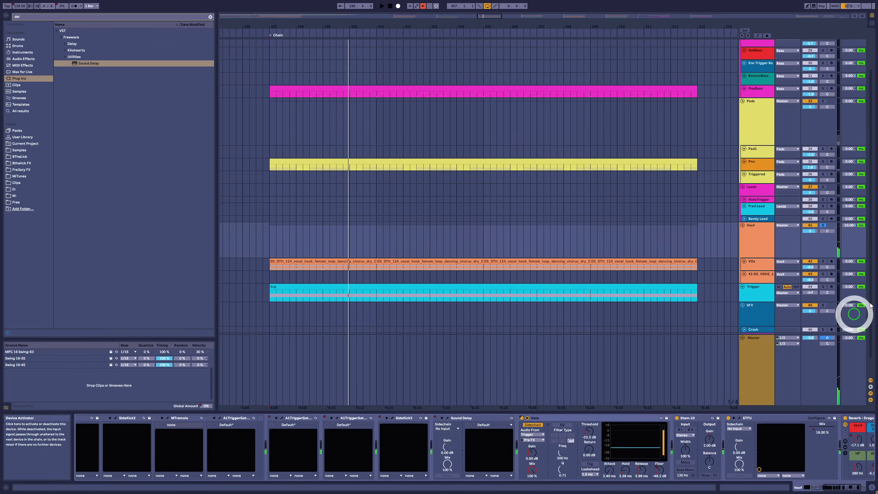
pyautogui.press('space')
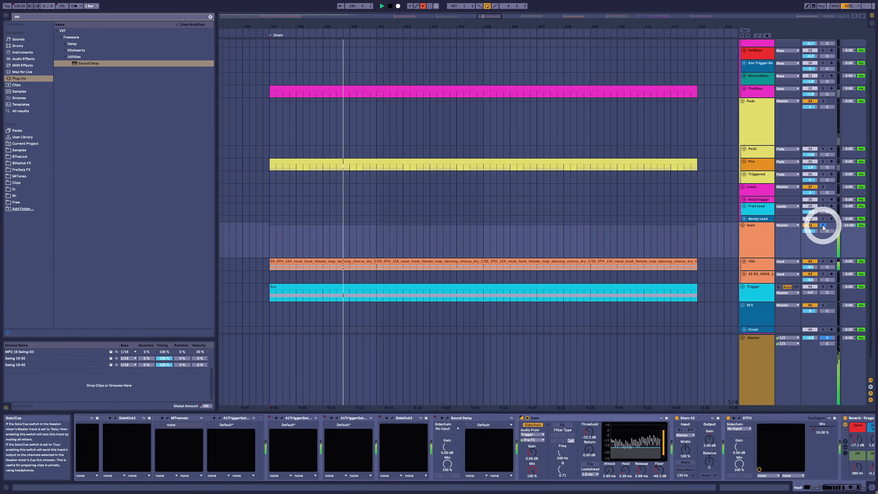
# Step: Inspect the Trigger track's devices at bar 198 in the Chain section and check the Arpeggiator activator's automation options
pyautogui.click(376, 283)
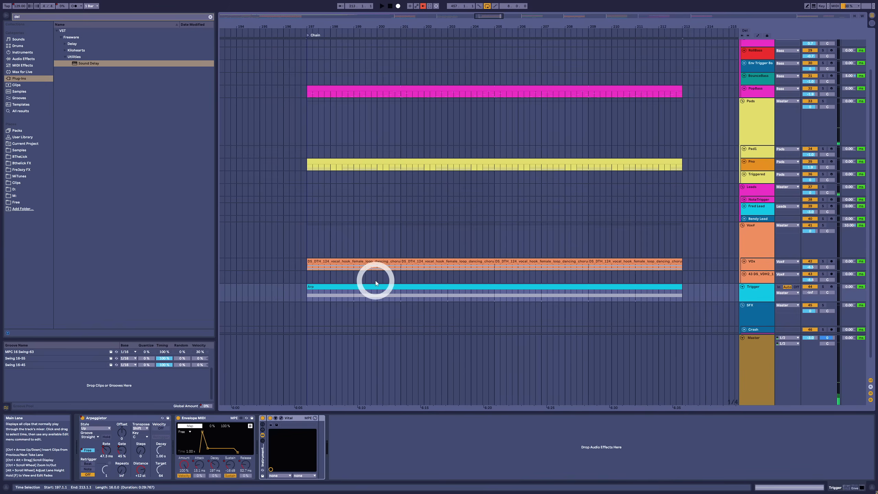
pyautogui.click(328, 296)
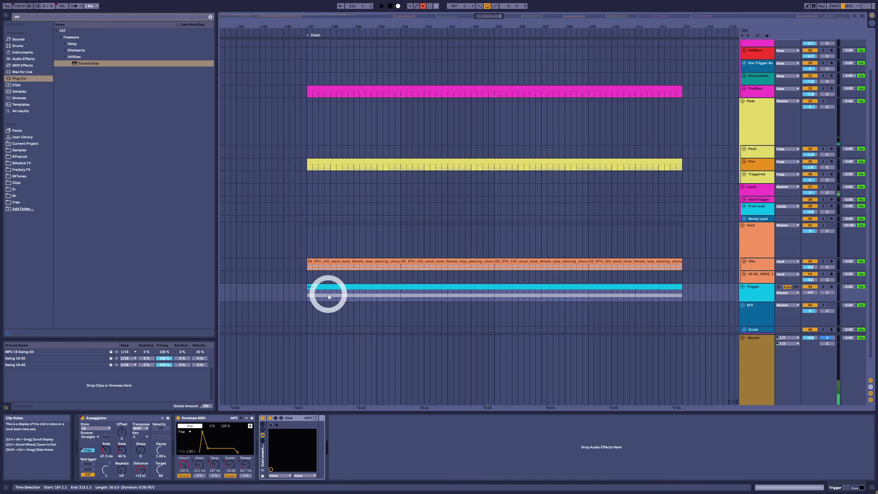
pyautogui.click(332, 299)
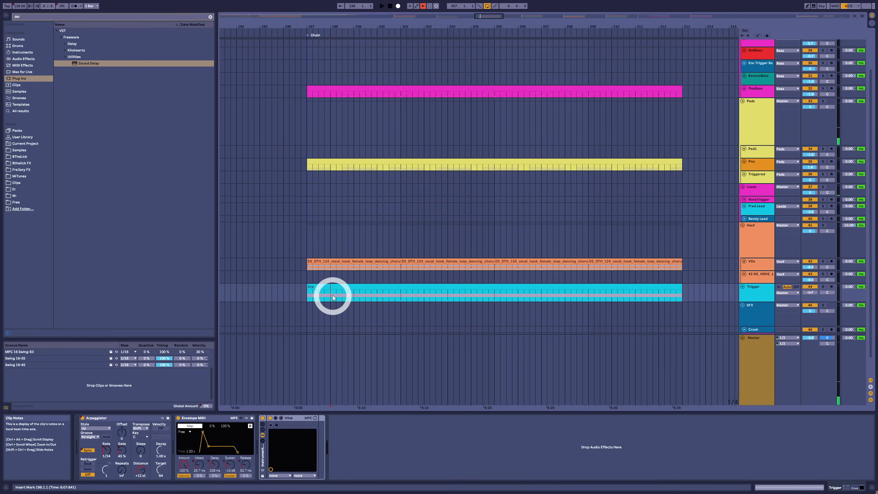
pyautogui.rightClick(82, 419)
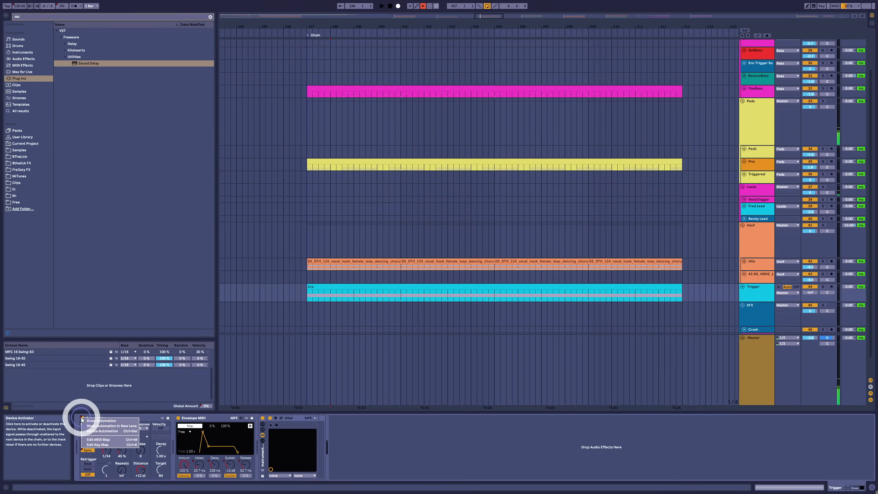
pyautogui.click(350, 285)
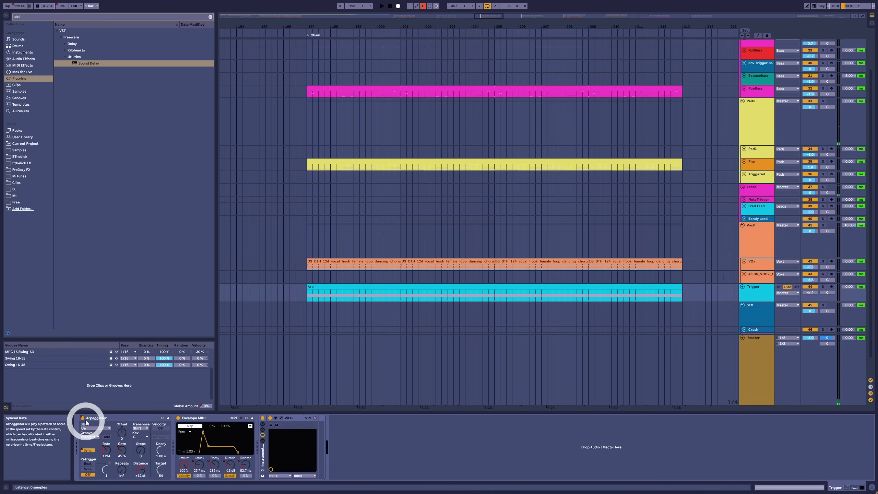
# Step: View the Chain section's Arp clip note, return to the device chain and point out the Arpeggiator's on/off switch
pyautogui.doubleClick(367, 290)
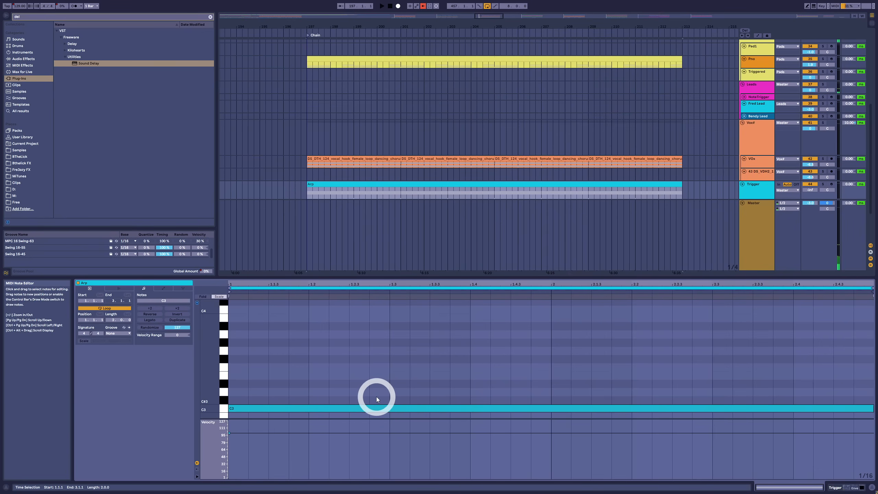
pyautogui.hotkey('shift', 'Tab')
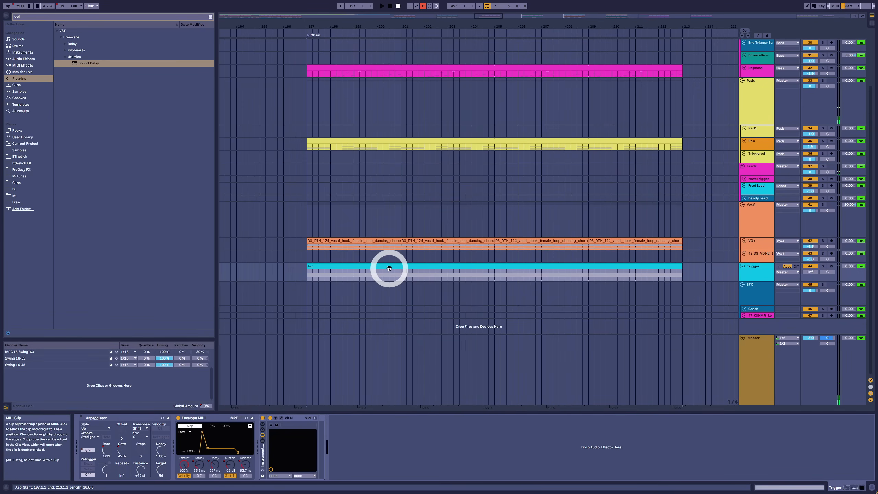
pyautogui.click(81, 418)
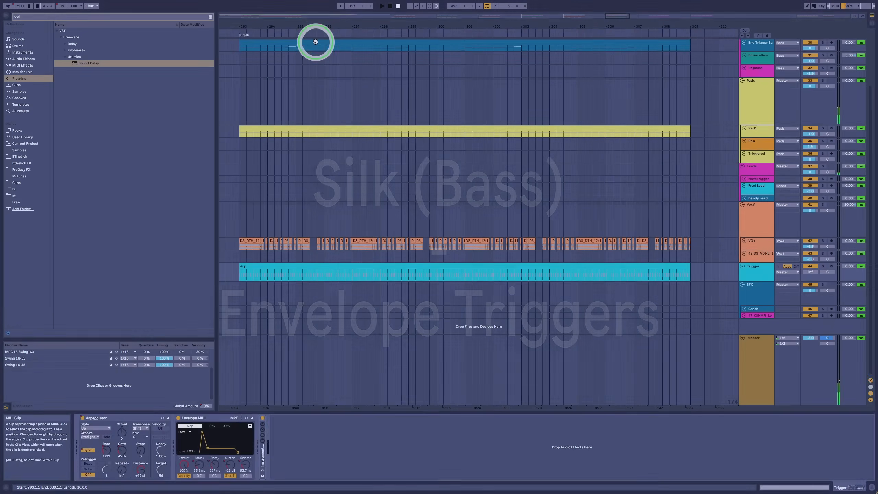
# Step: Play the Silk section, view the Env Trigger Bass devices, and inspect the Trigger track's Envelope MIDI
pyautogui.click(314, 39)
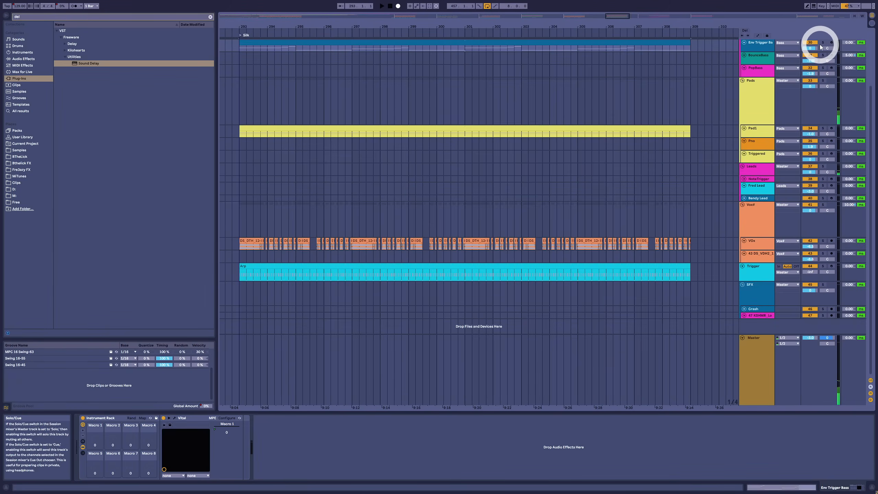
pyautogui.press('space')
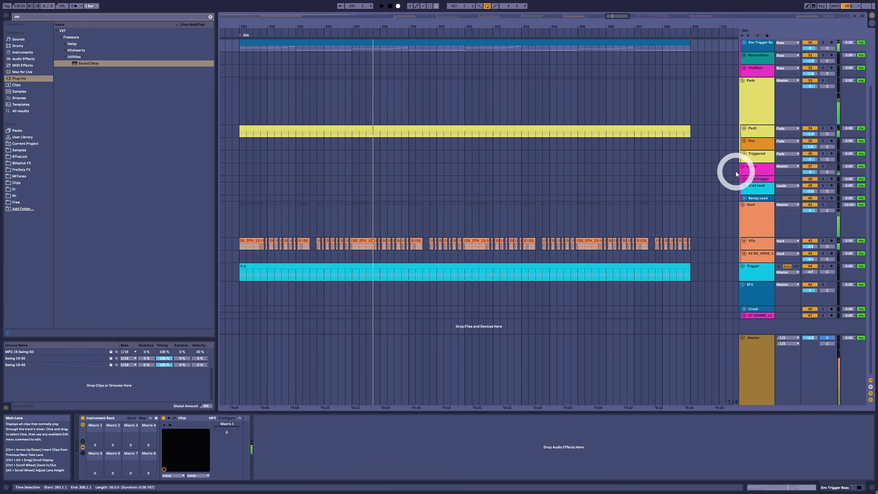
pyautogui.click(761, 47)
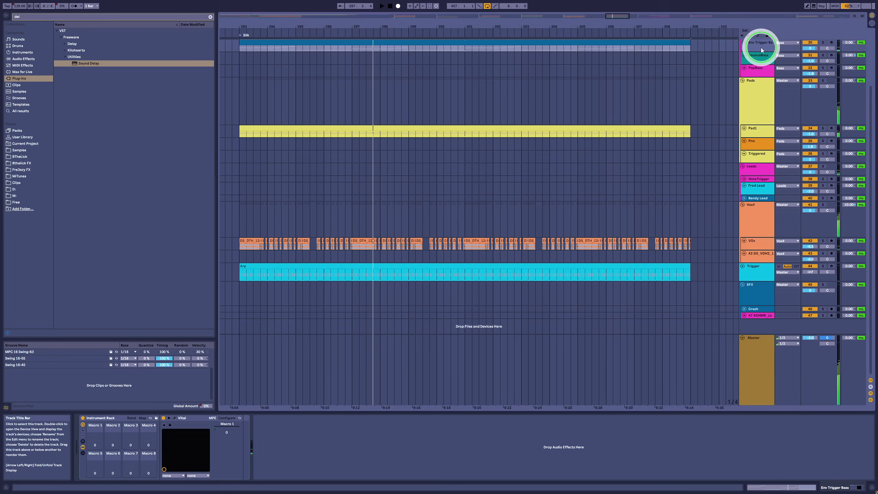
pyautogui.click(751, 280)
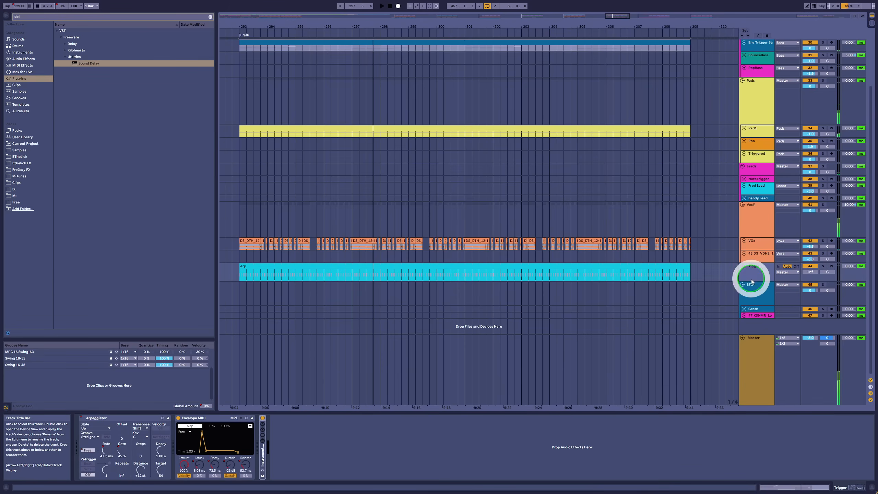
pyautogui.click(198, 419)
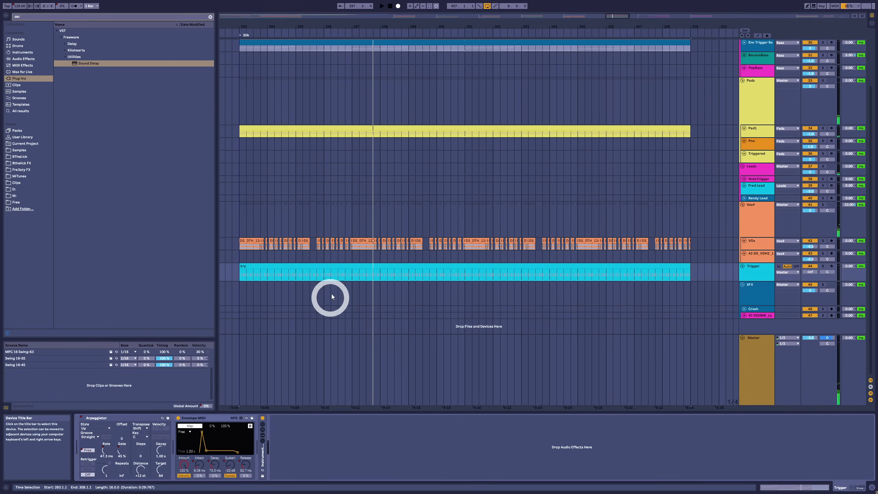
# Step: View the C3 notes in the Silk section's Arp clip and the notes in the Env Trigger Bass clip
pyautogui.doubleClick(311, 268)
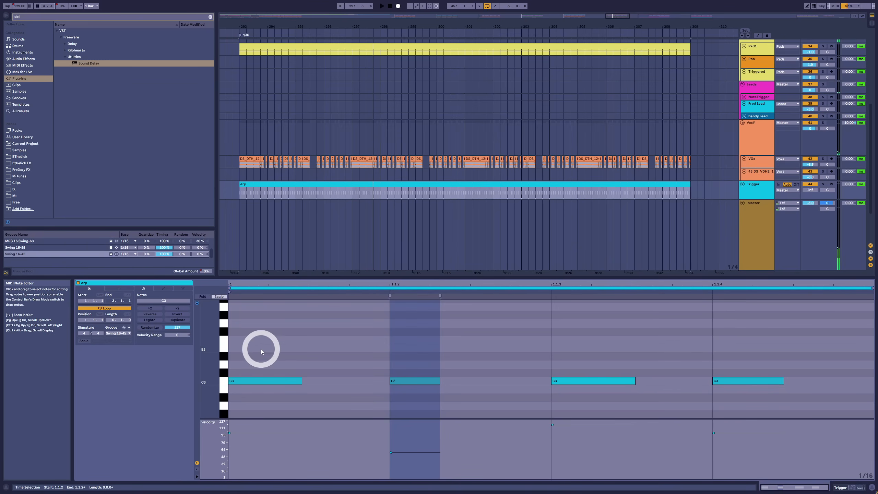
pyautogui.moveTo(262, 346); pyautogui.dragTo(754, 409)
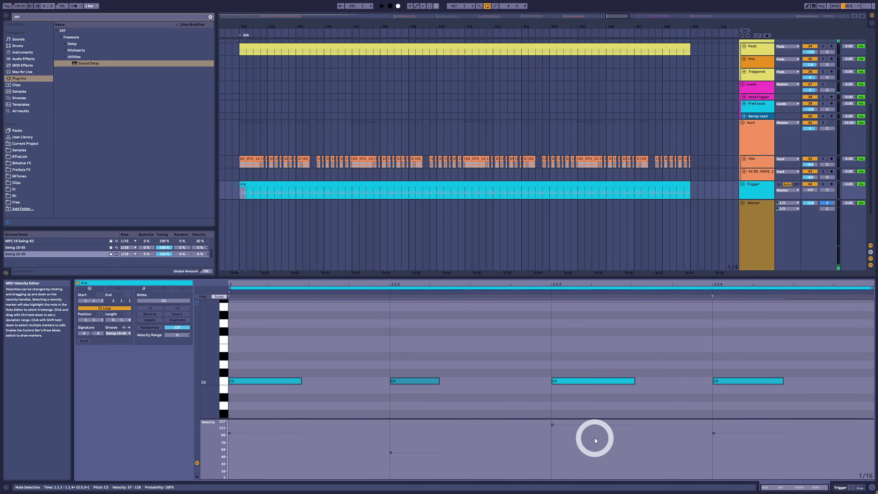
pyautogui.hotkey('shift', 'Tab')
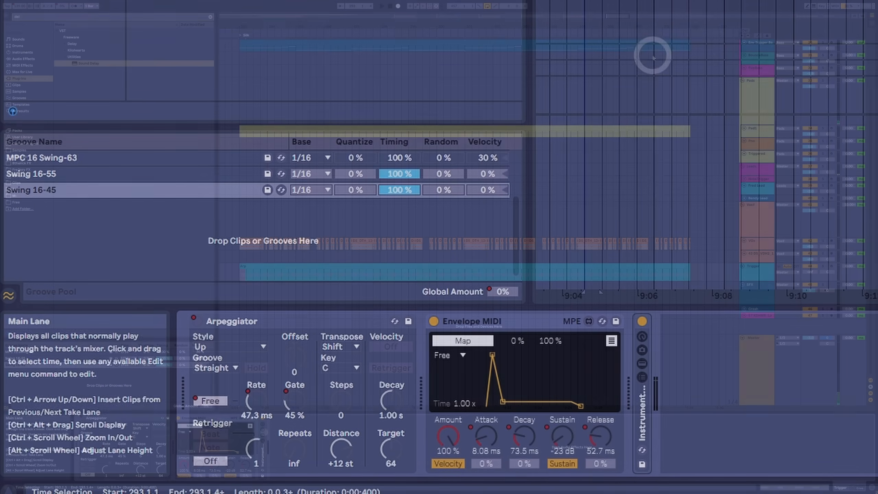
pyautogui.doubleClick(642, 43)
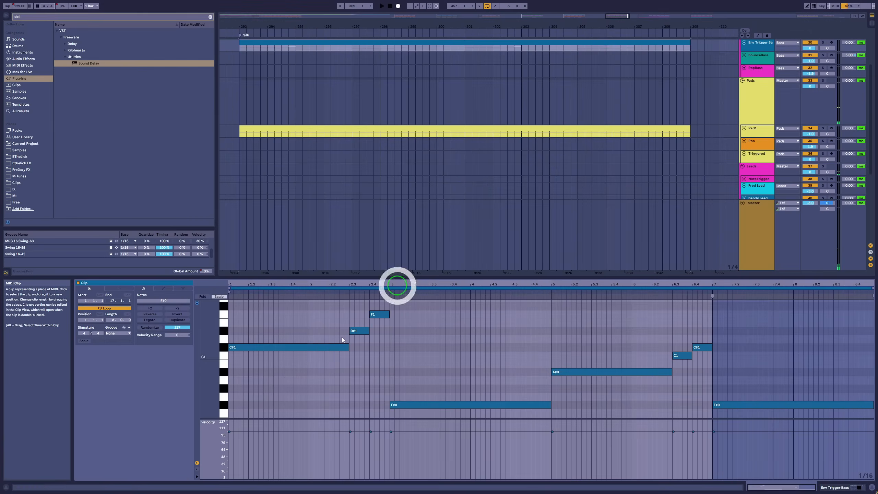
pyautogui.hotkey('shift', 'Tab')
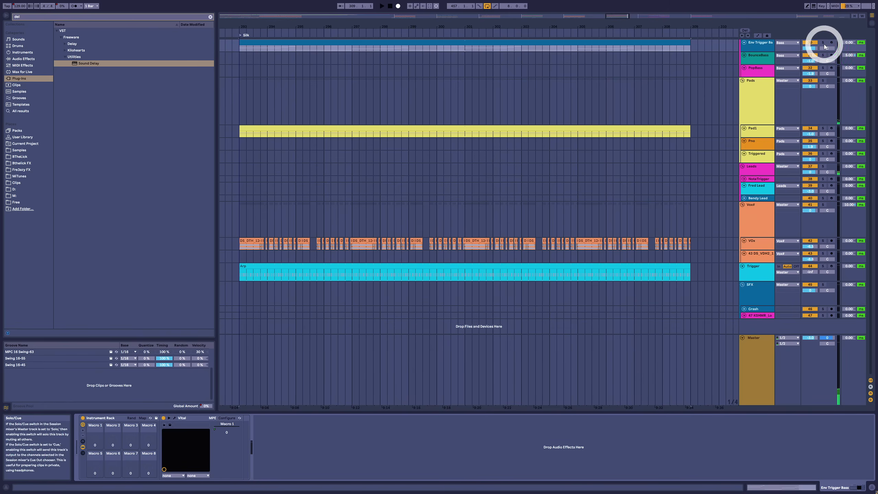
# Step: Solo the Env Trigger Bass in Silk, listen with Vital's Macro 1 in view, and close the synth window
pyautogui.click(823, 43)
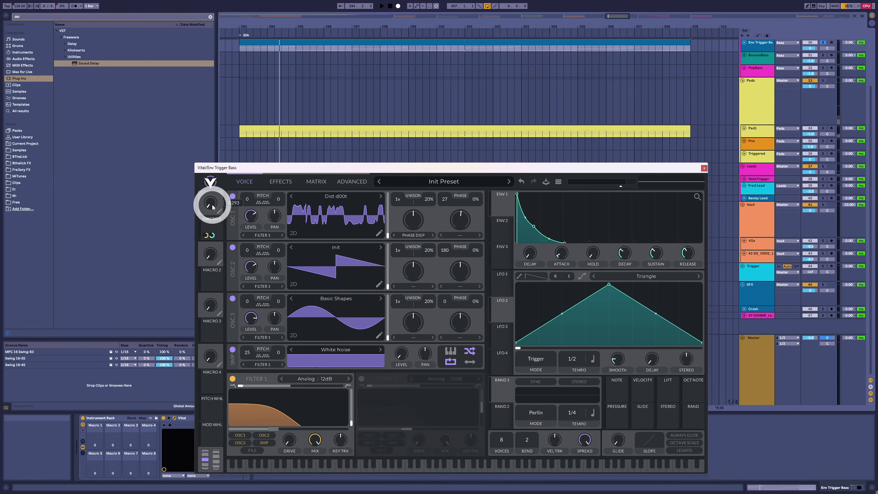
pyautogui.moveTo(213, 207)
pyautogui.mouseDown()
pyautogui.moveTo(220, 166)
pyautogui.moveTo(218, 207)
pyautogui.mouseUp()
pyautogui.press('space')
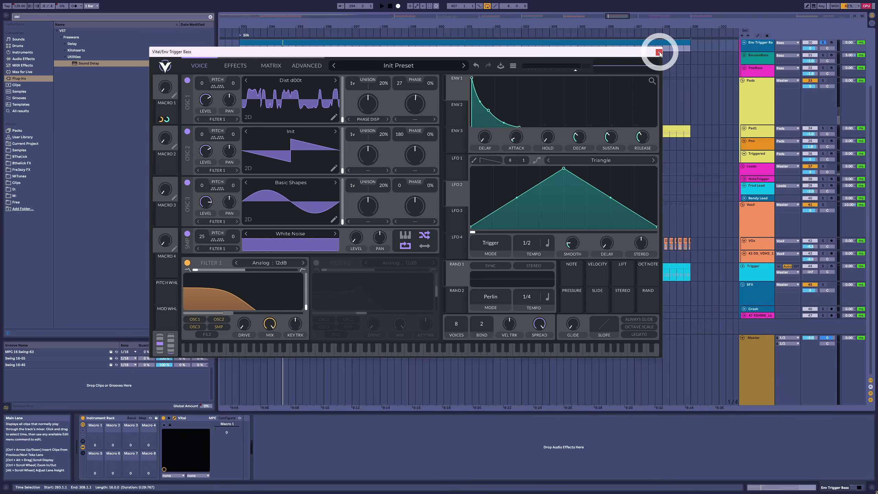
pyautogui.click(658, 53)
# Step: Select the four C3 notes in the Silk Arp clip to inspect them, and return to the Env Trigger Bass clip
pyautogui.doubleClick(282, 262)
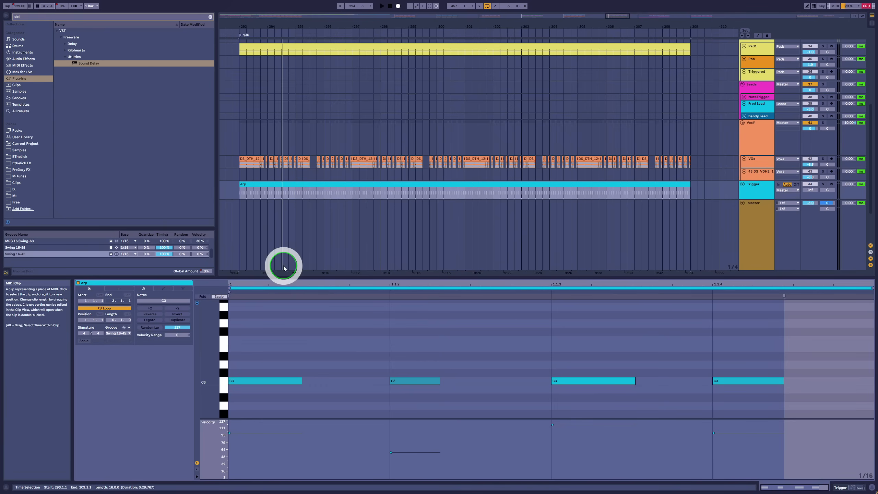
pyautogui.moveTo(270, 351); pyautogui.dragTo(779, 417)
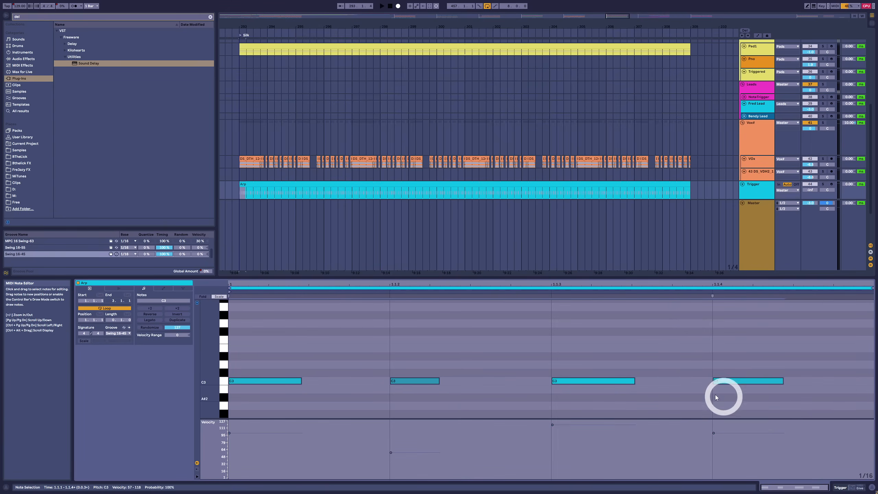
pyautogui.hotkey('shift', 'Tab')
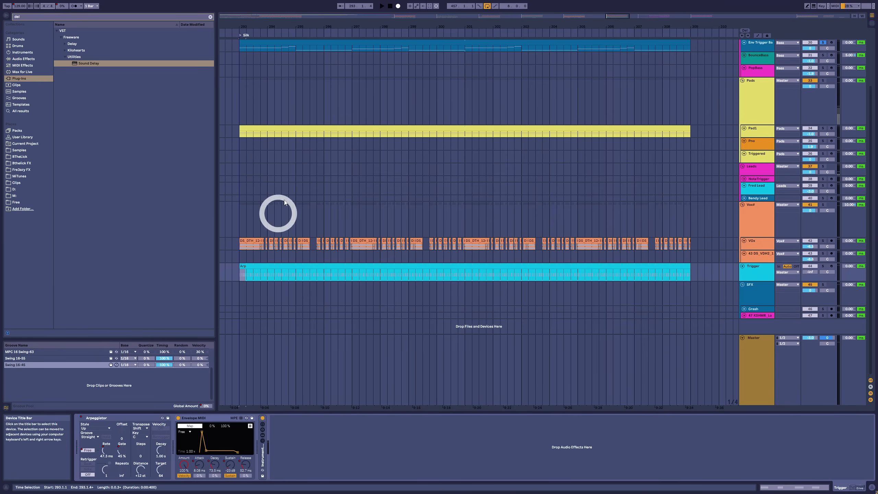
pyautogui.click(291, 44)
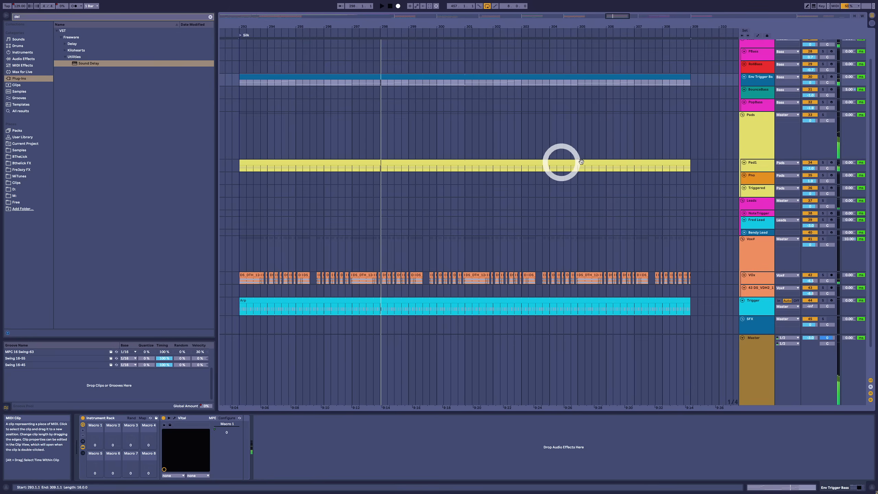
# Step: Select the Silk section across the Pads group, view its Trigger-sidechained Gate, and switch off Sound Delay
pyautogui.click(753, 132)
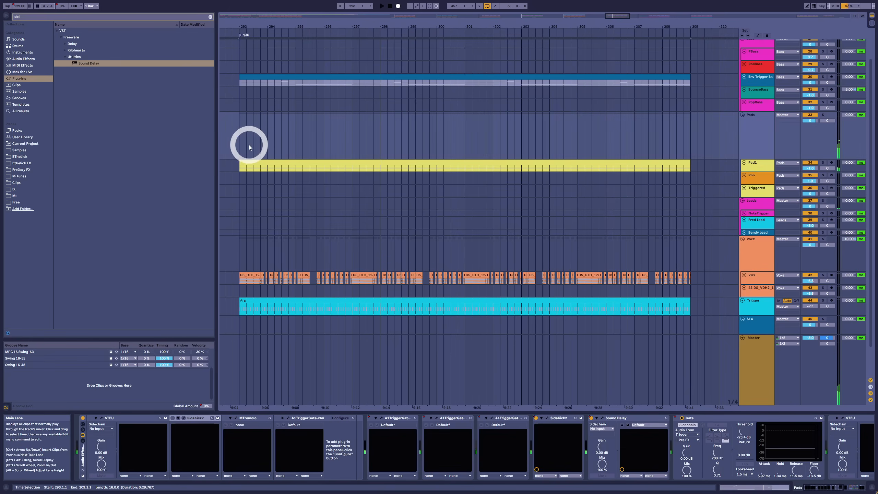
pyautogui.moveTo(249, 147); pyautogui.dragTo(695, 141)
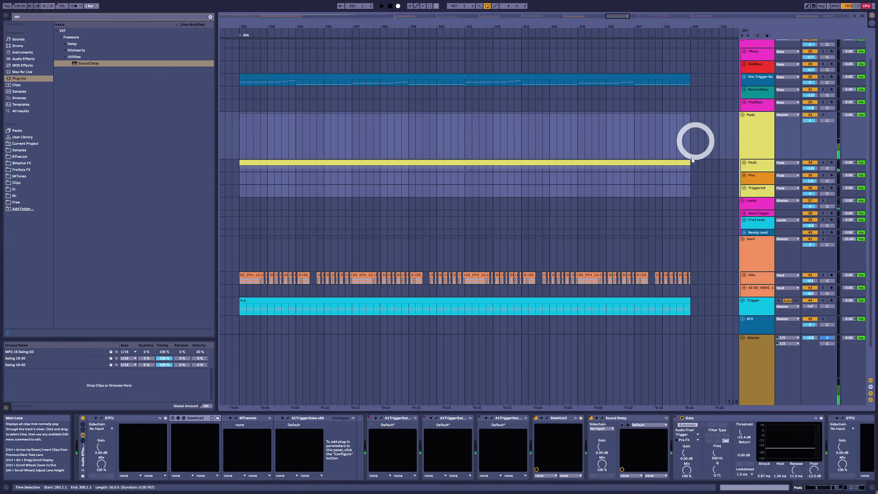
pyautogui.click(687, 418)
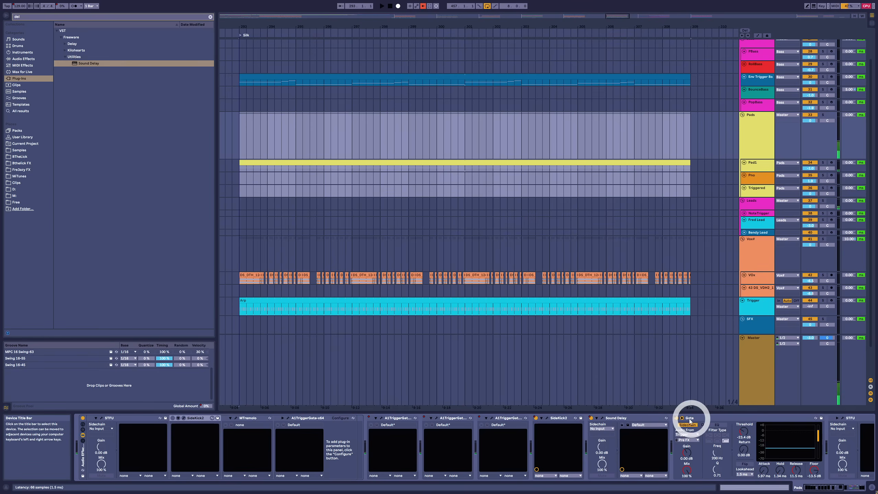
pyautogui.click(591, 418)
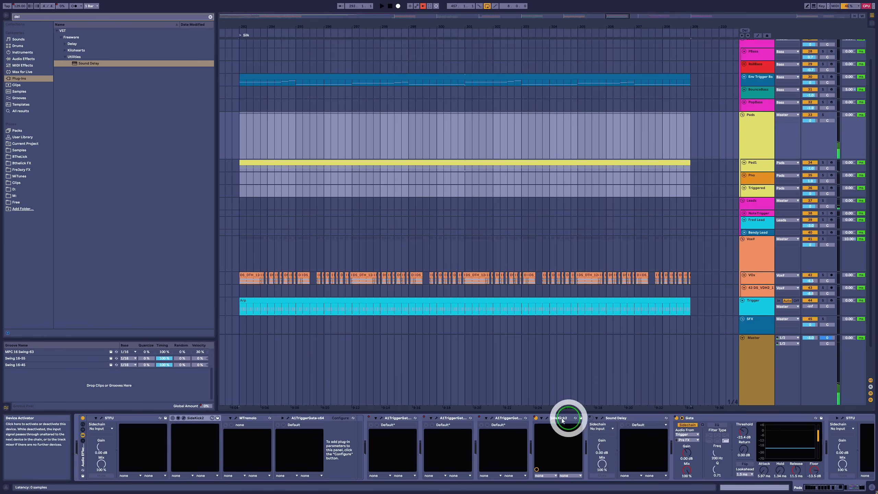
# Step: Display the vocal group's device chain and switch off its SideKick2
pyautogui.scroll(-3, 643, 367)
pyautogui.click(744, 237)
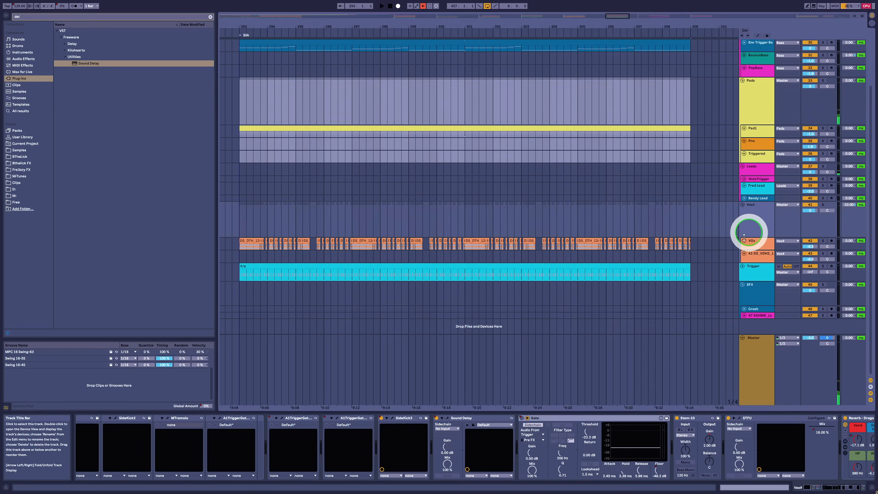
pyautogui.click(412, 420)
pyautogui.click(382, 418)
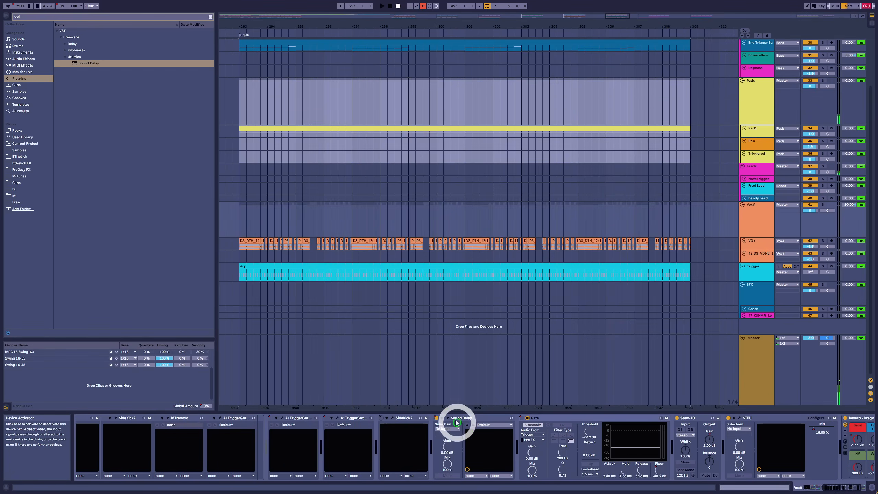
# Step: Review the Trigger track's Envelope MIDI, the Env Trigger Bass track and the Master track's device chain
pyautogui.click(757, 275)
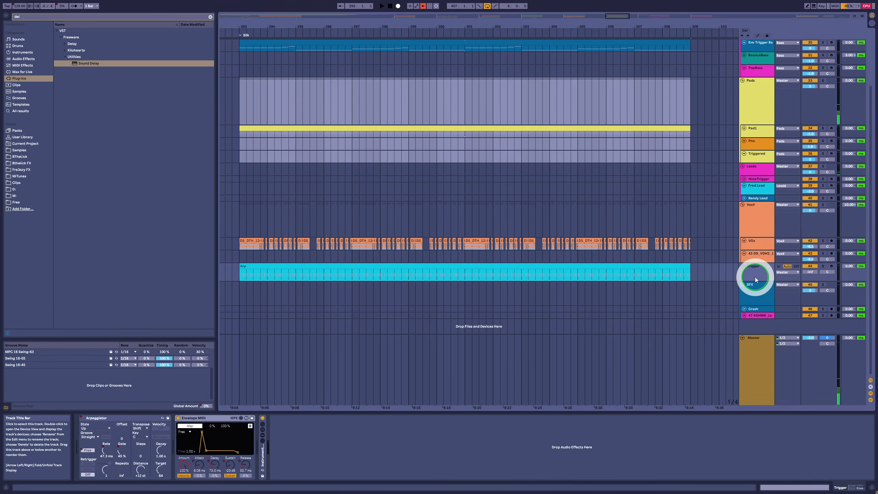
pyautogui.click(500, 274)
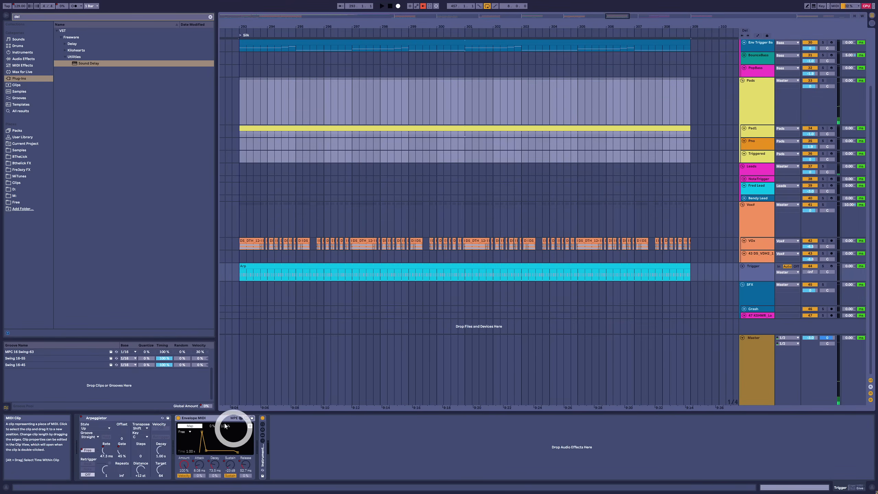
pyautogui.click(206, 419)
pyautogui.scroll(3, 307, 116)
pyautogui.click(295, 108)
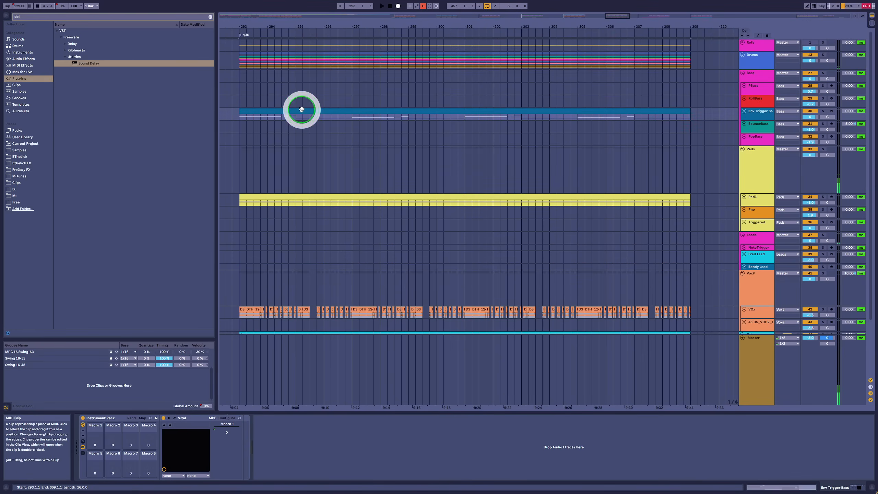
pyautogui.click(751, 119)
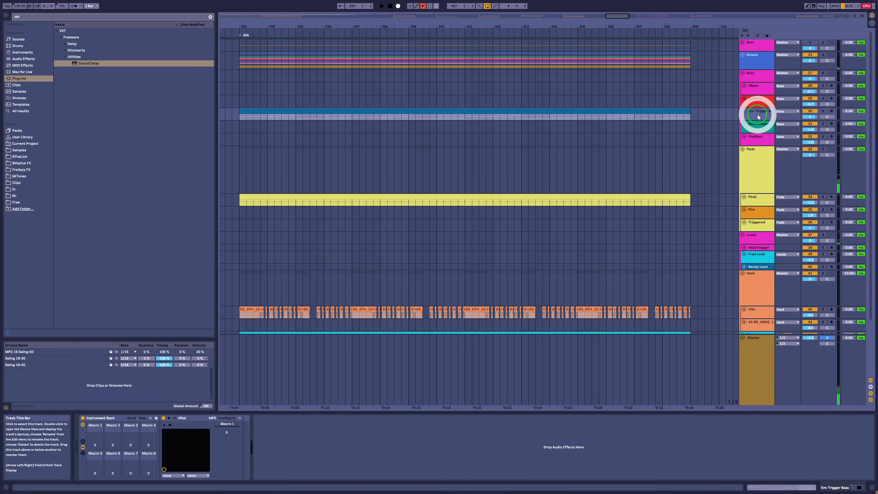
pyautogui.click(763, 345)
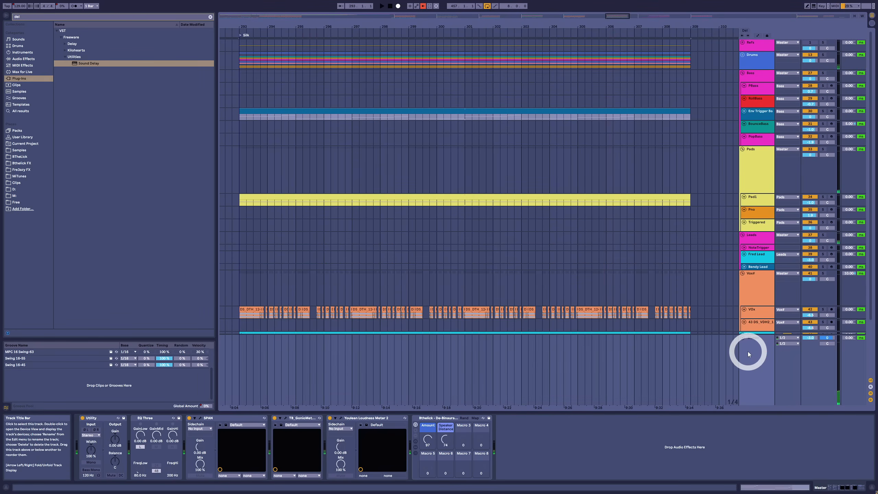
# Step: Show the Master track's Global Groove Amount automation, select the Silk section, and raise the swing amount during playback
pyautogui.press('a')
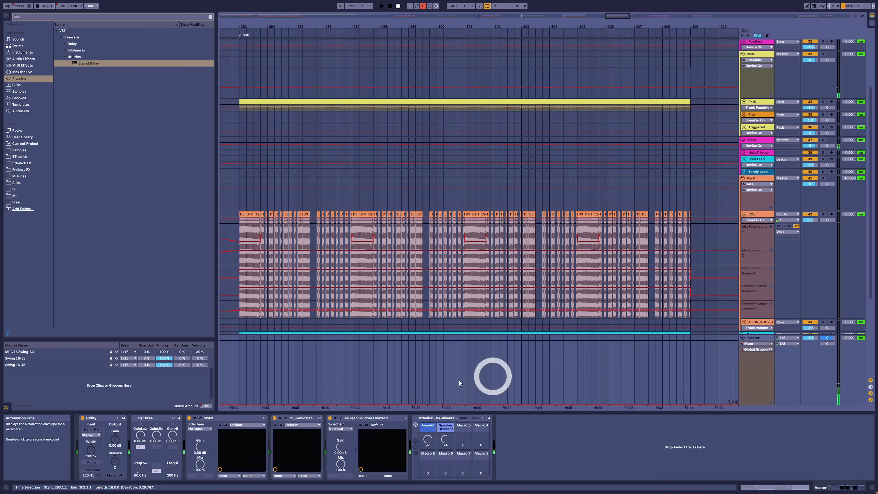
pyautogui.click(295, 402)
pyautogui.click(276, 381)
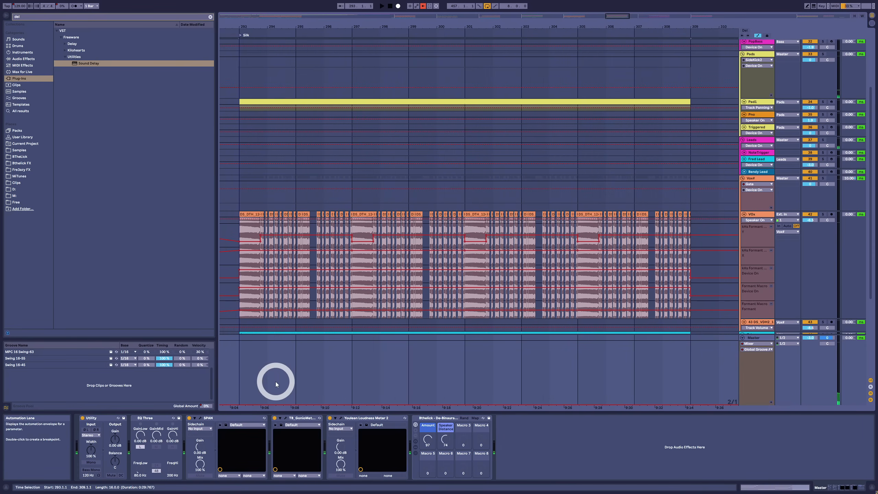
pyautogui.moveTo(262, 374); pyautogui.dragTo(689, 380)
pyautogui.press('space')
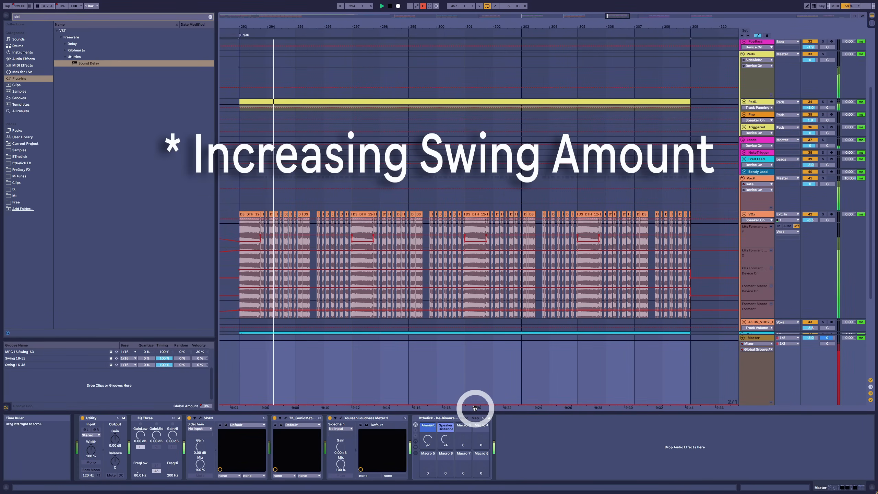
pyautogui.moveTo(478, 403); pyautogui.dragTo(445, 365)
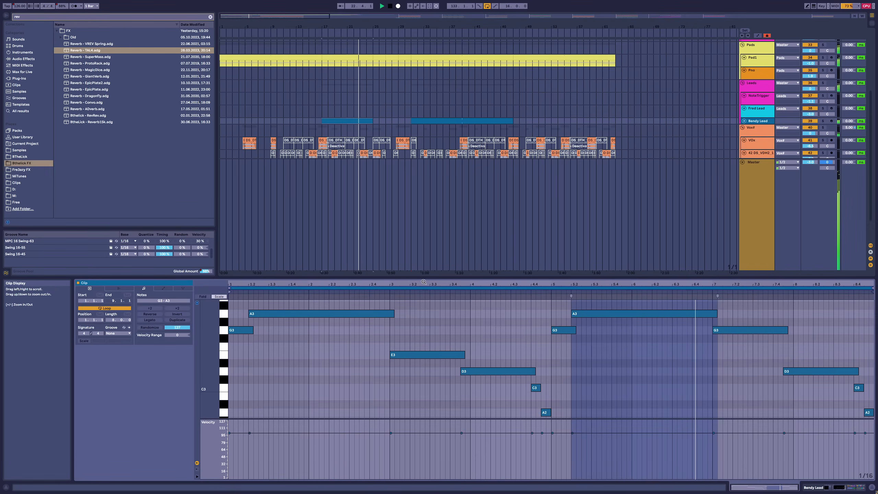
# Step: Reduce the Master track's height in the arrangement, look over the tracks during playback, and select the Vox# group
pyautogui.scroll(-1, 645, 204)
pyautogui.moveTo(749, 159); pyautogui.dragTo(750, 258)
pyautogui.scroll(10, 718, 242)
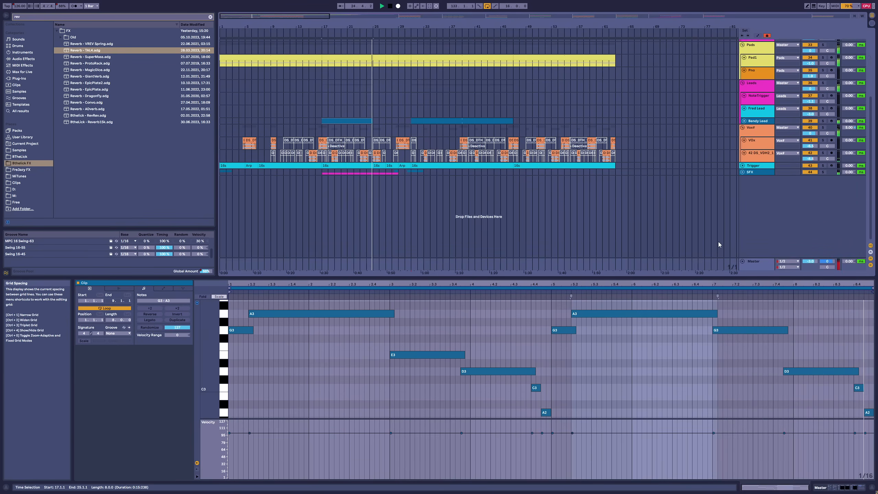
pyautogui.scroll(1, 718, 241)
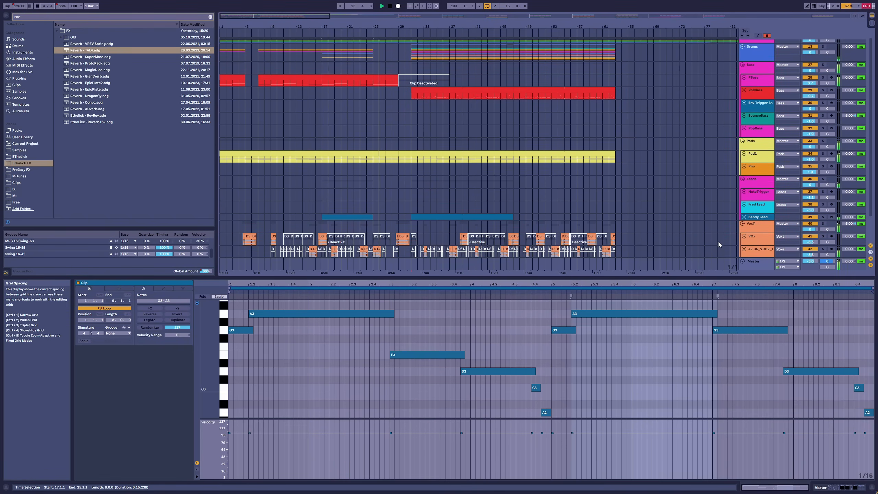
pyautogui.scroll(-1, 718, 242)
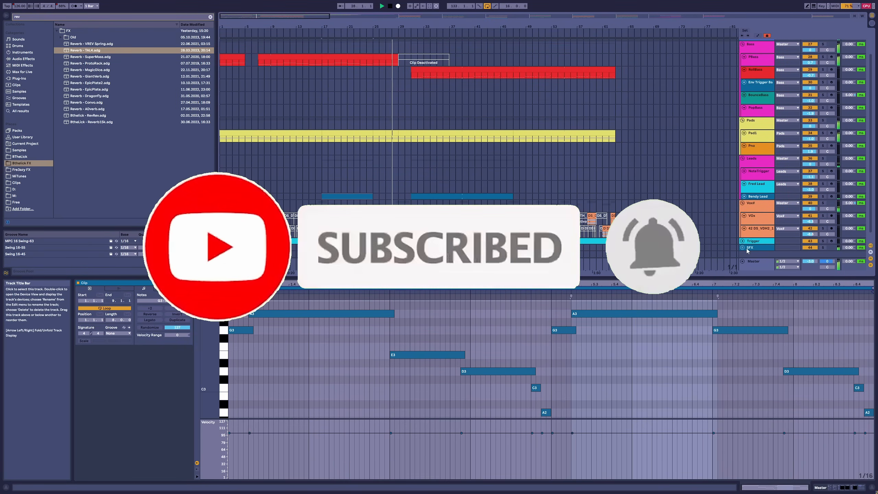
pyautogui.click(755, 208)
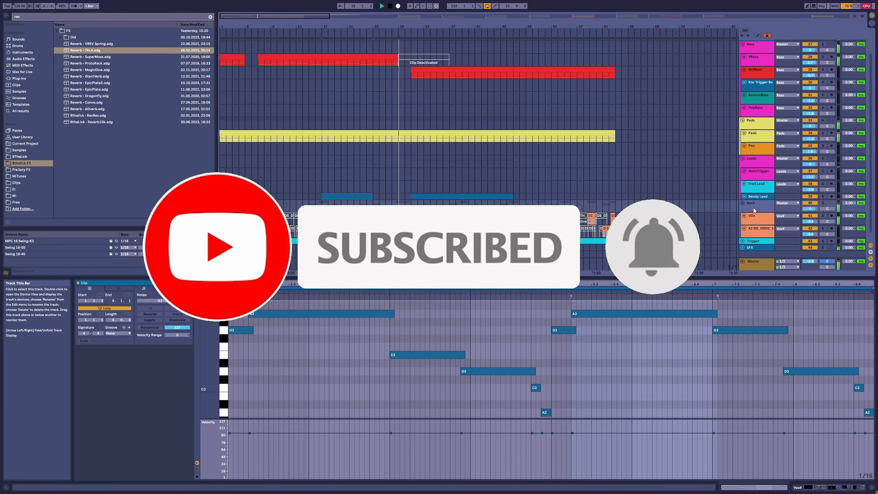